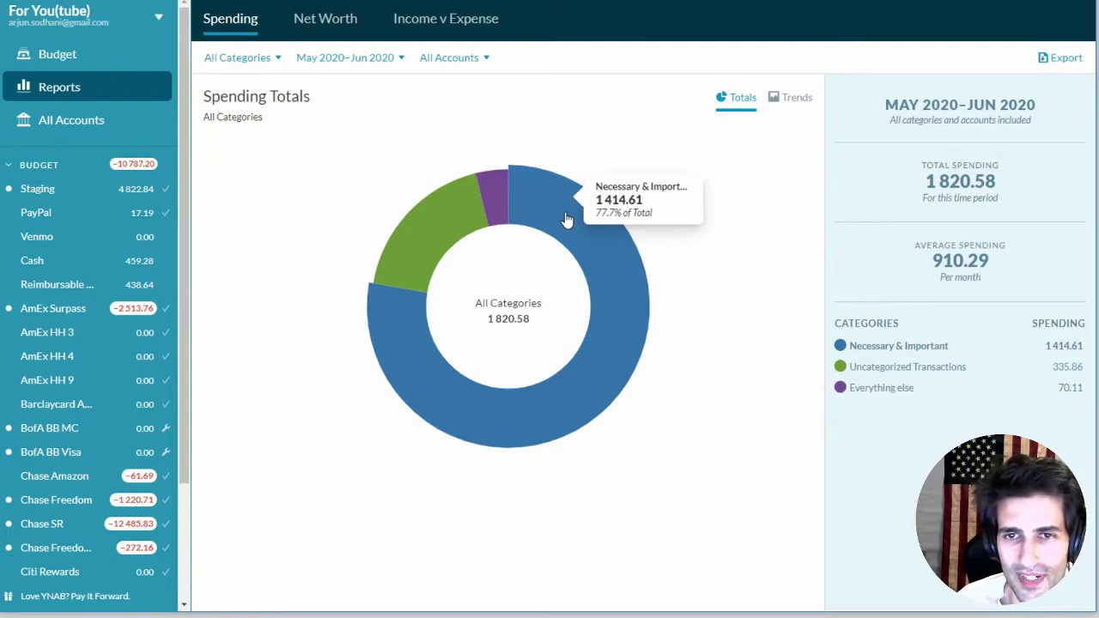
Break down the Necessary & Important spending, view the Rent and Insurance transactions, and return to all categories.
left_click(567, 219)
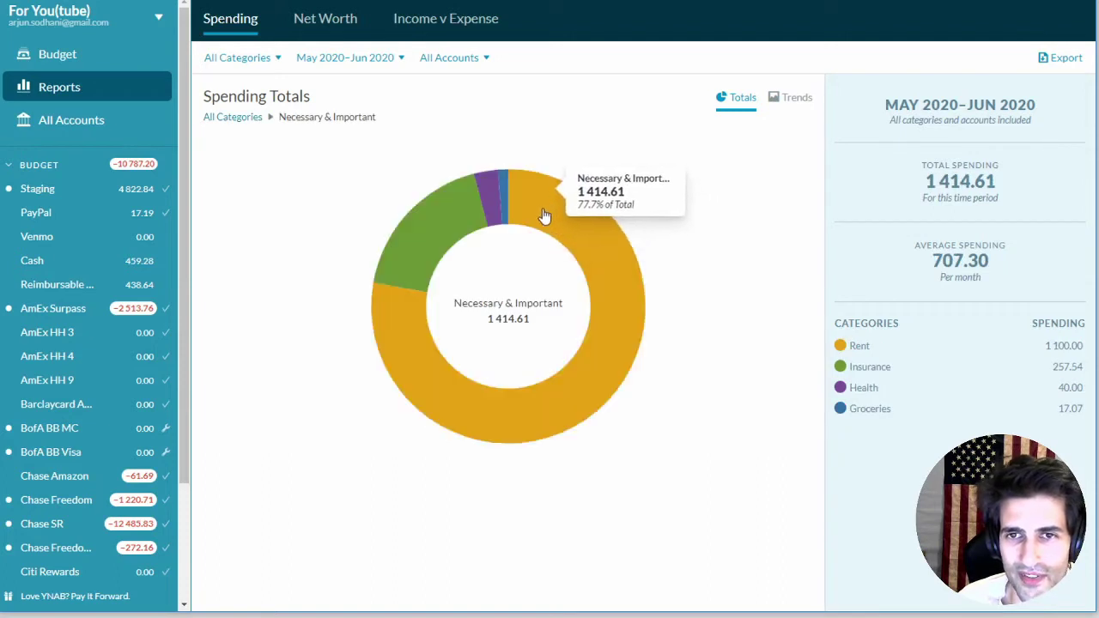
mouse_move(519, 205)
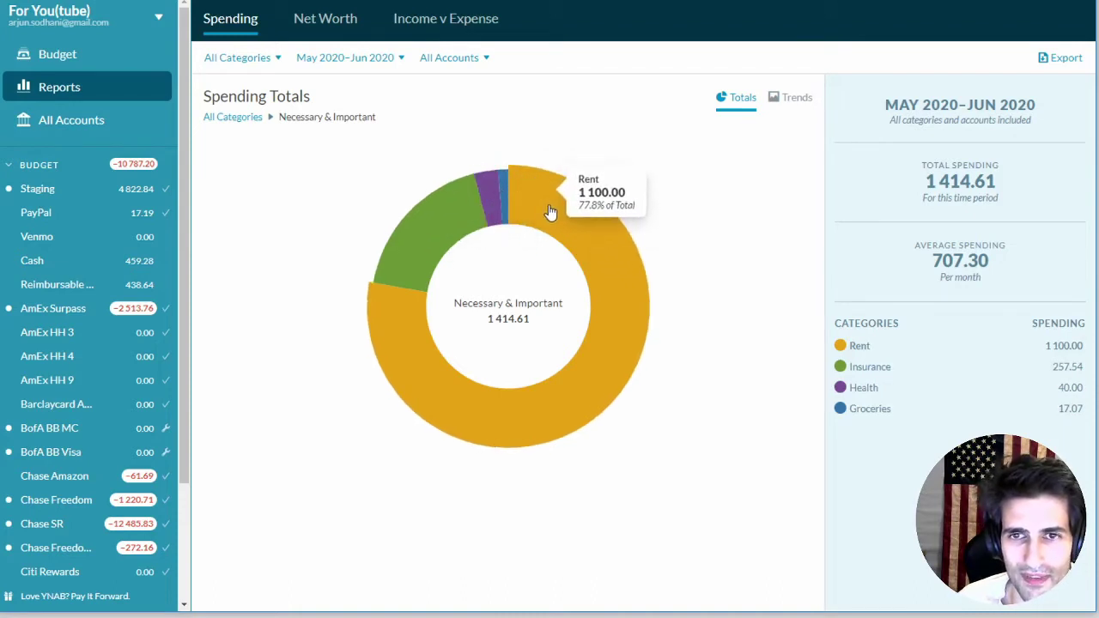
left_click(548, 211)
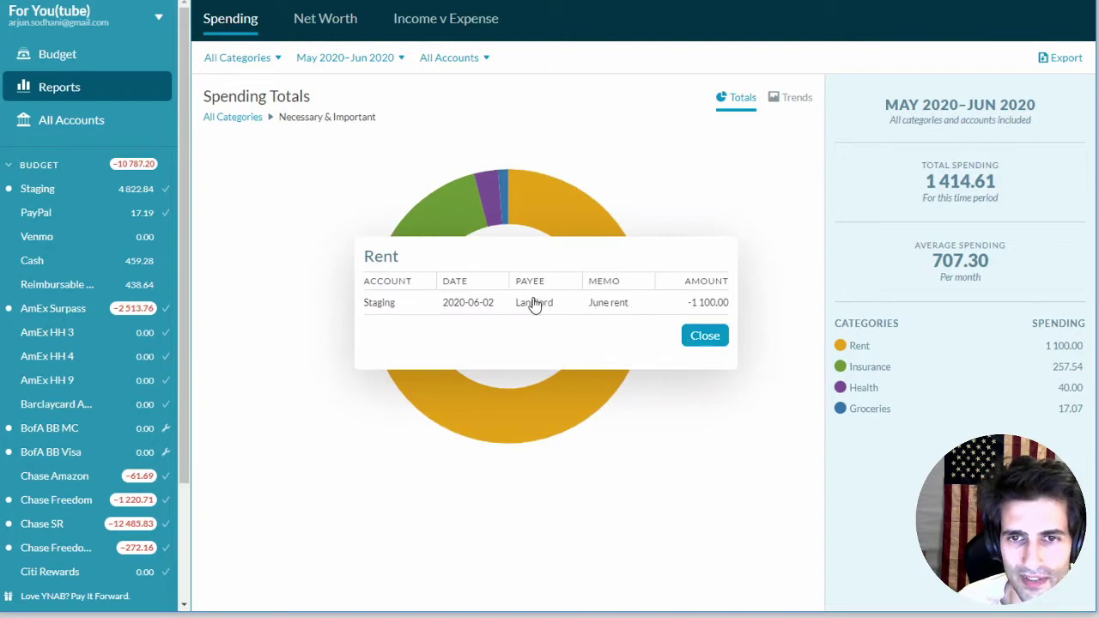
left_click(702, 336)
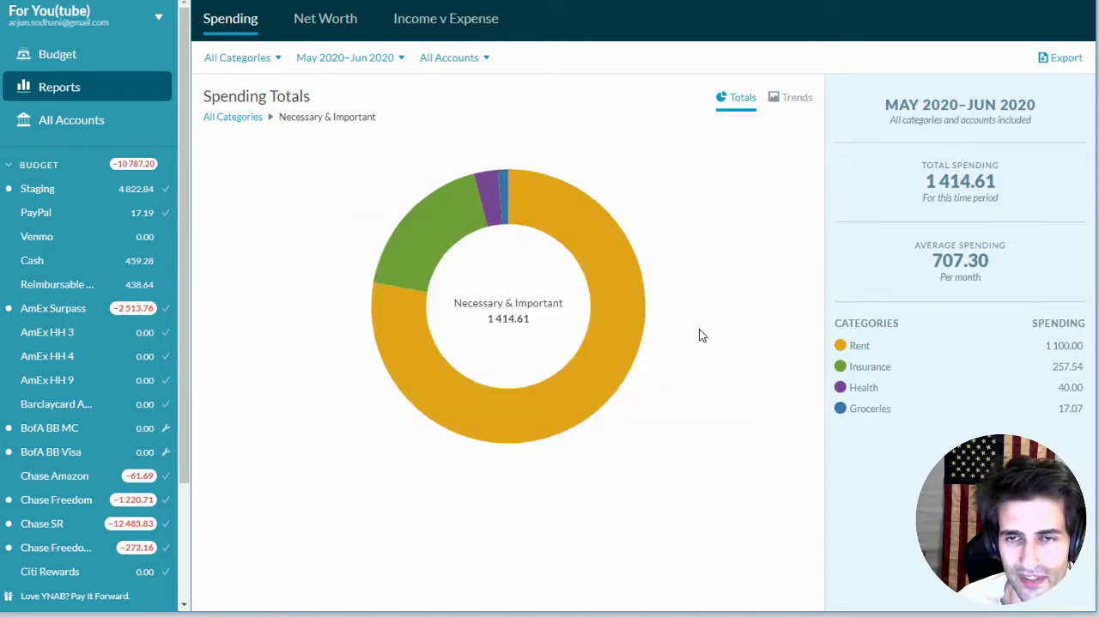
left_click(454, 235)
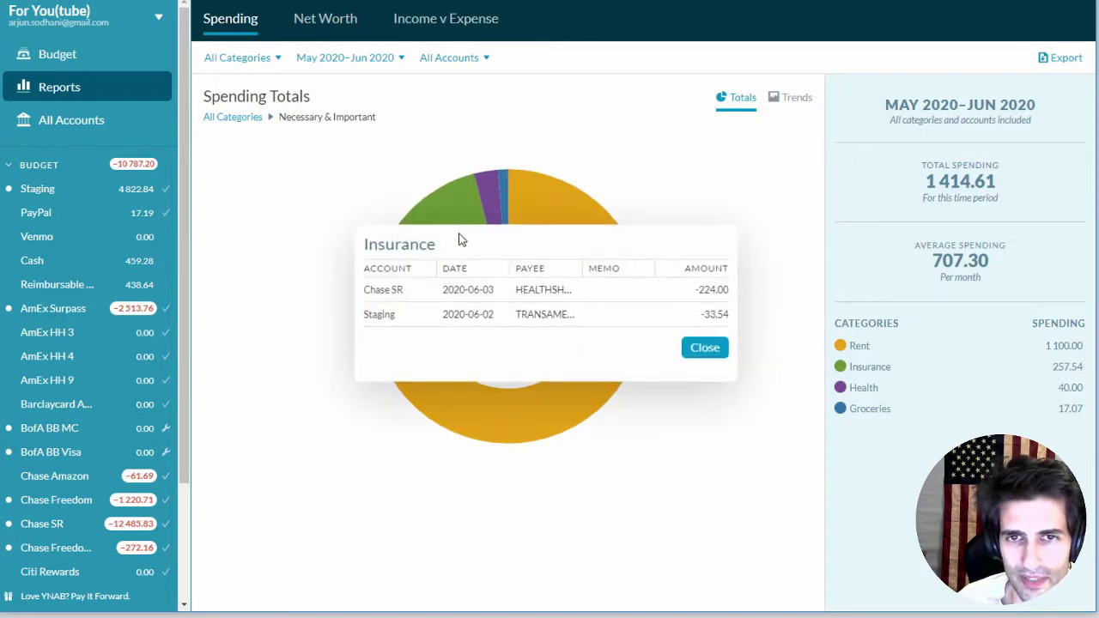
left_click(694, 348)
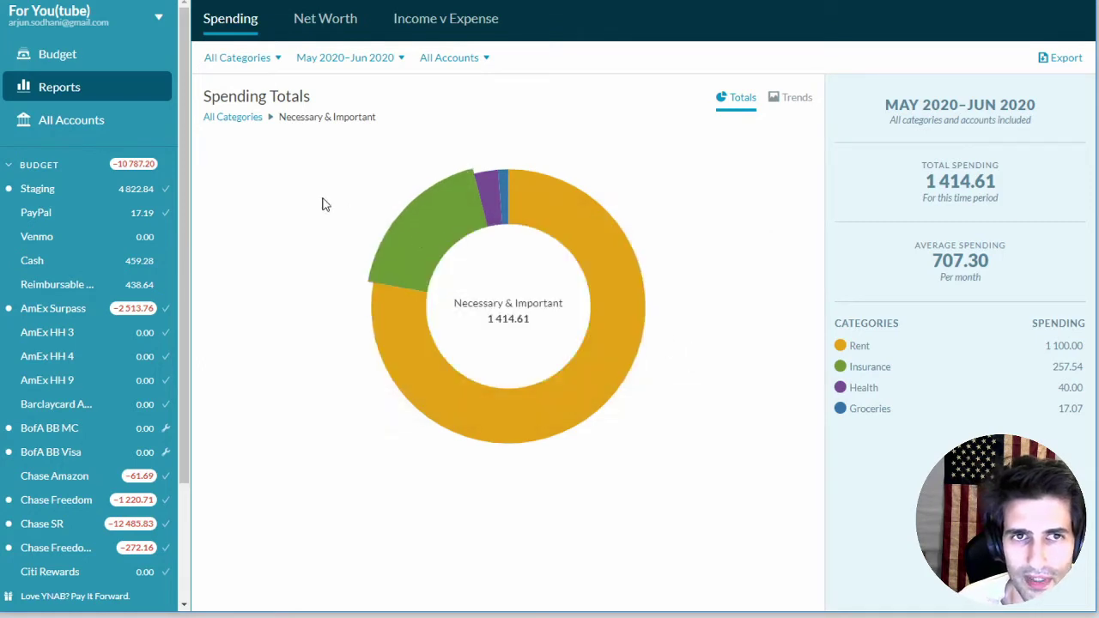
left_click(243, 121)
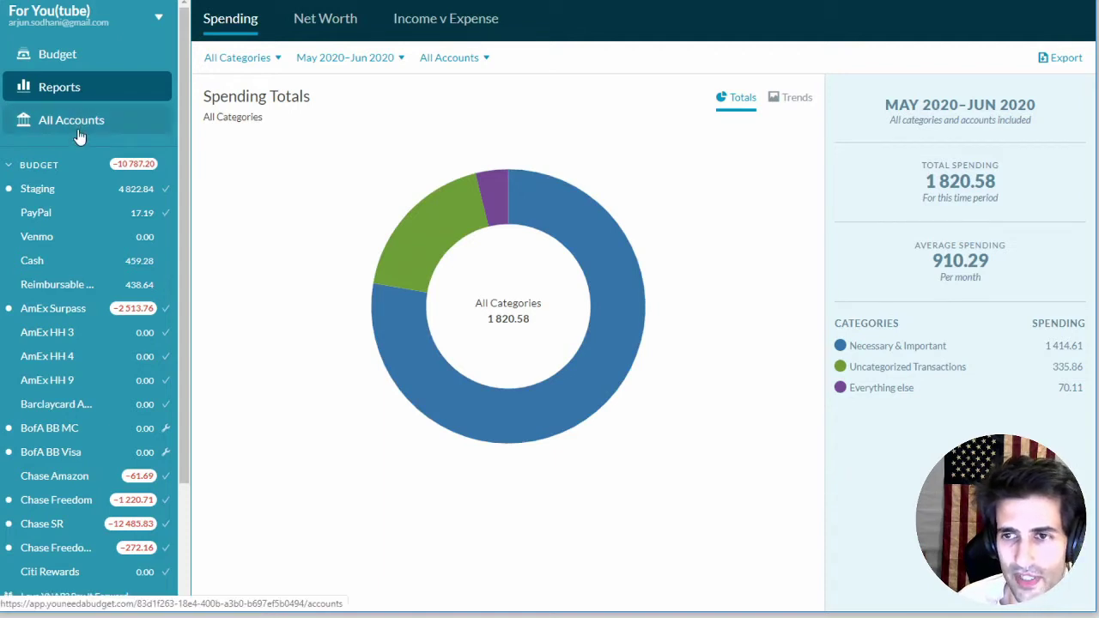
Show the Net Worth report for May 2020–Jun 2020 and examine the debts, assets and net worth of each month.
left_click(319, 19)
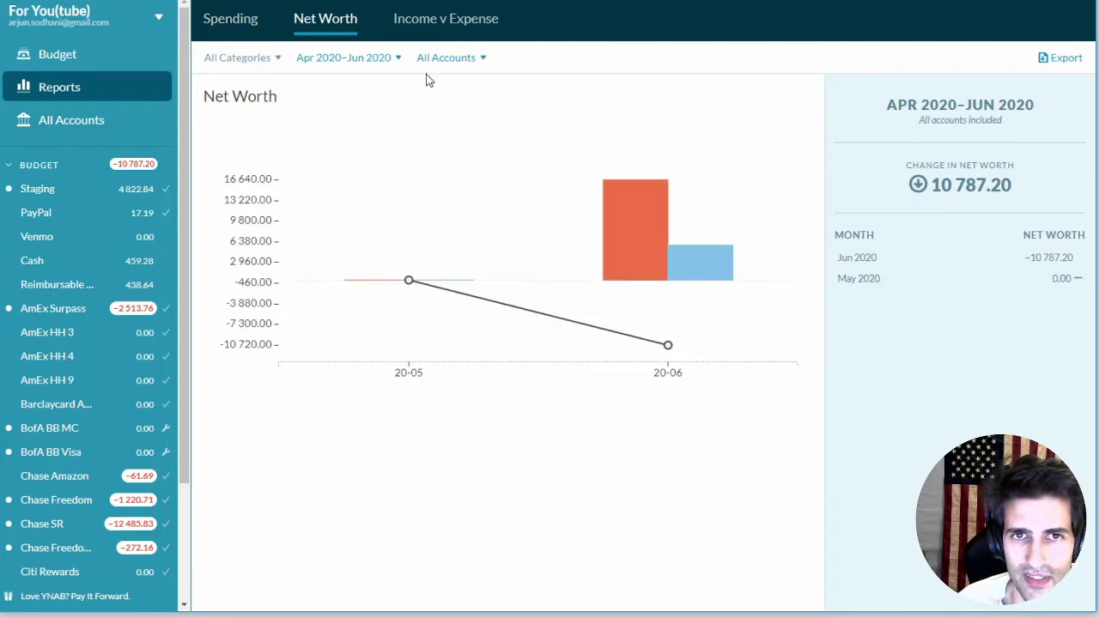
left_click(371, 68)
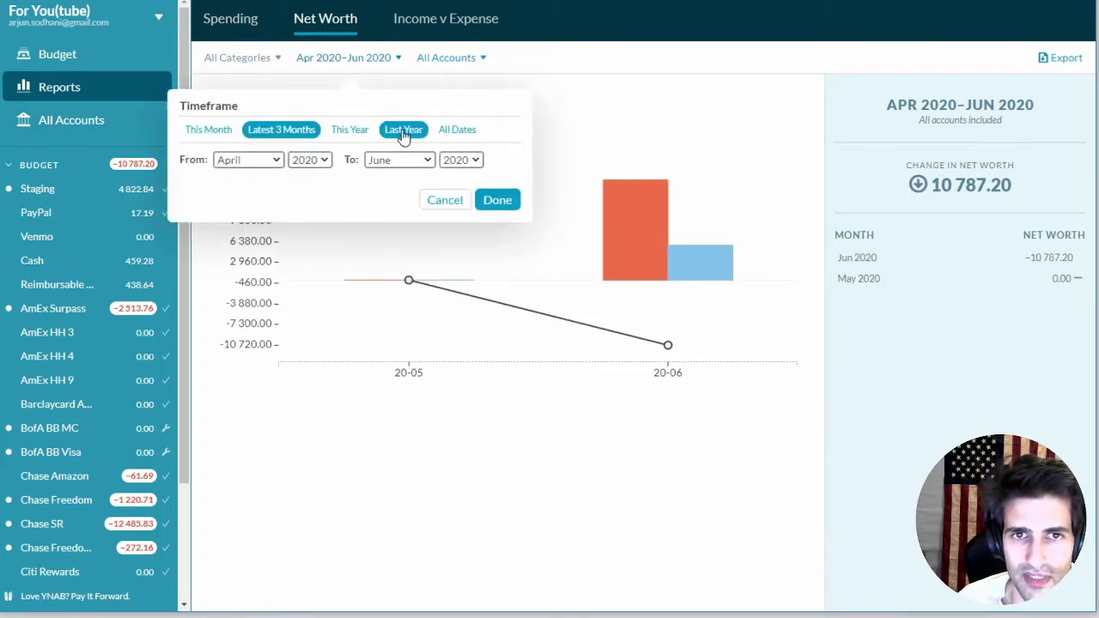
left_click(352, 129)
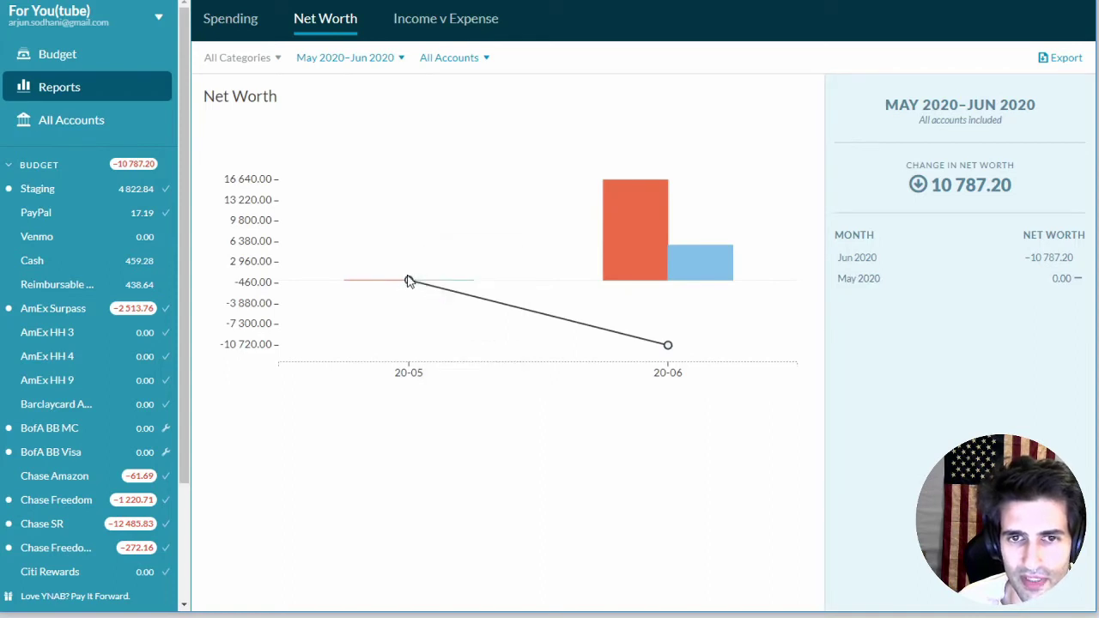
mouse_move(408, 286)
mouse_move(667, 350)
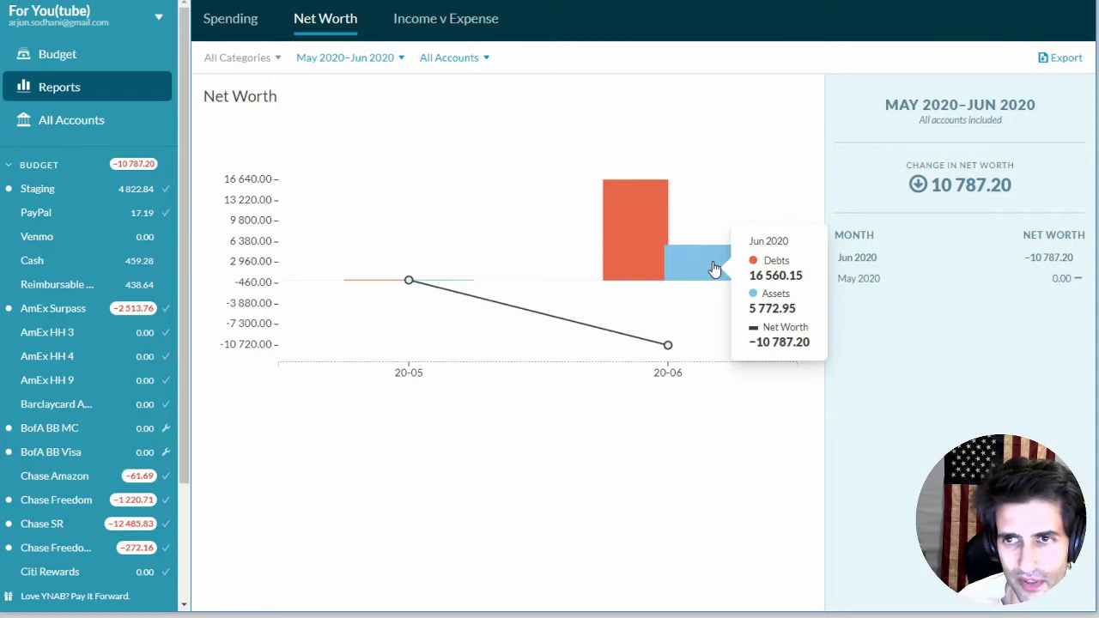
left_click(381, 61)
left_click(281, 163)
left_click(266, 238)
left_click(496, 200)
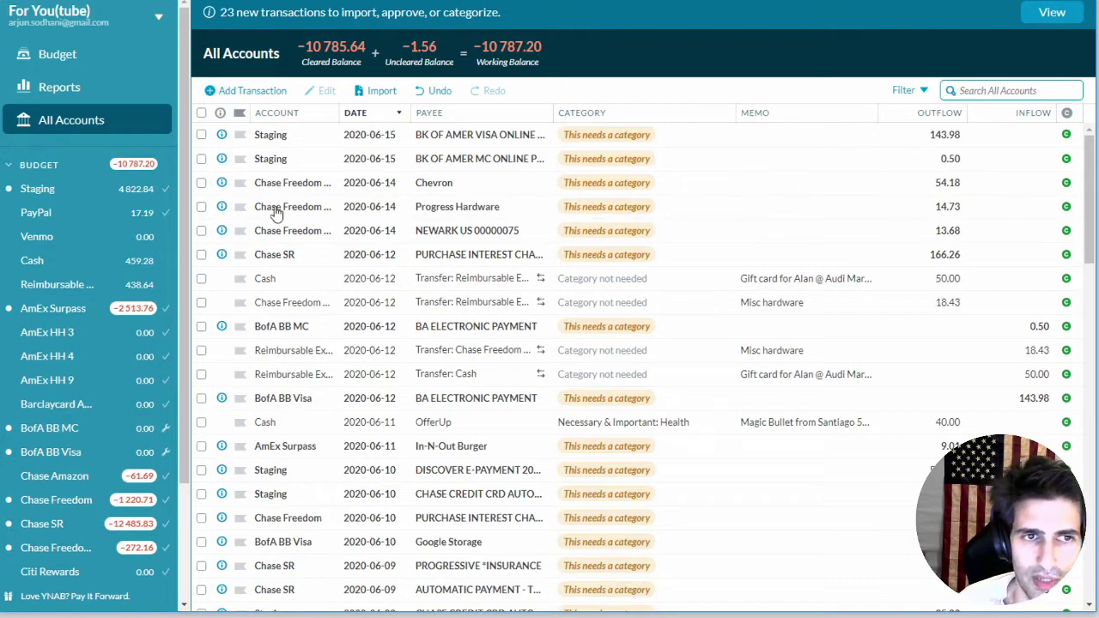
Review the transactions in the Staging and Reimbursable Expenses accounts, ending on the Staging register.
left_click(57, 191)
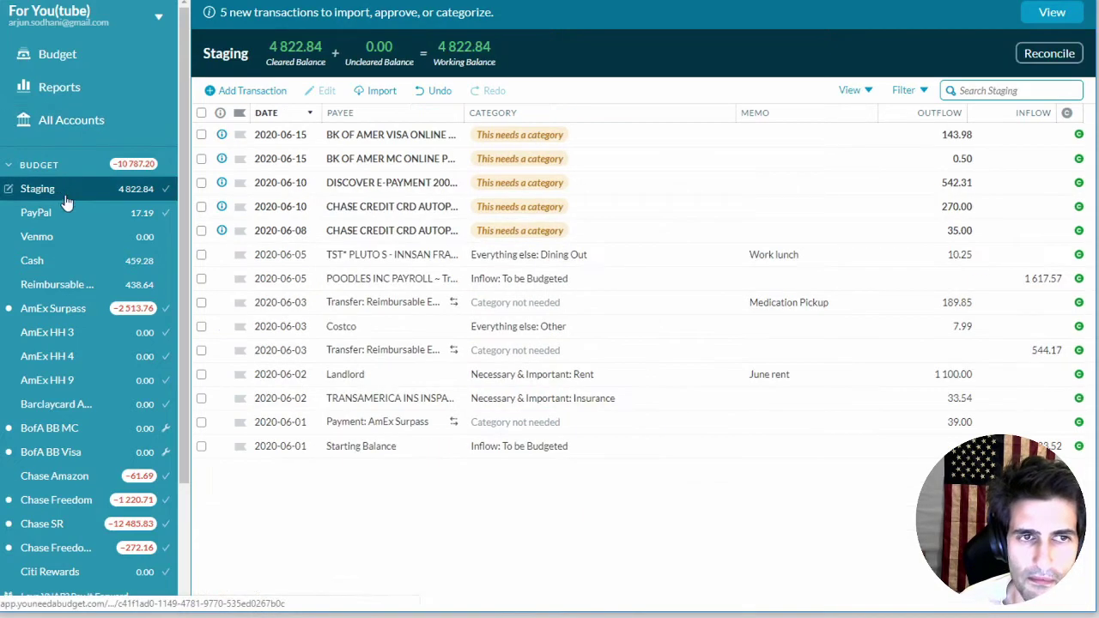
mouse_move(158, 329)
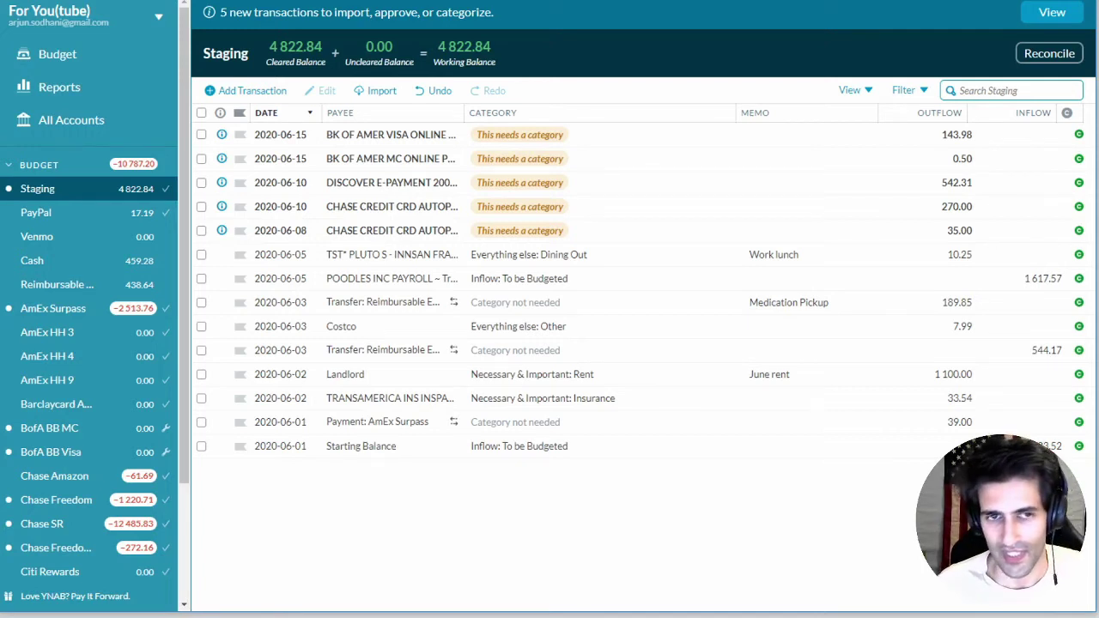
left_click(60, 285)
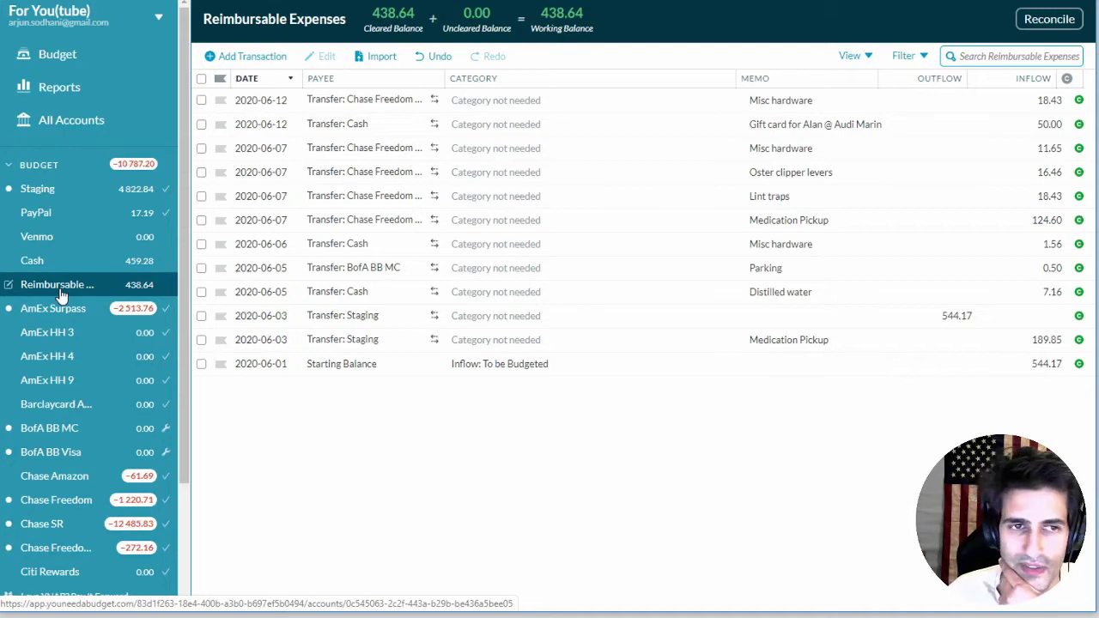
left_click(48, 192)
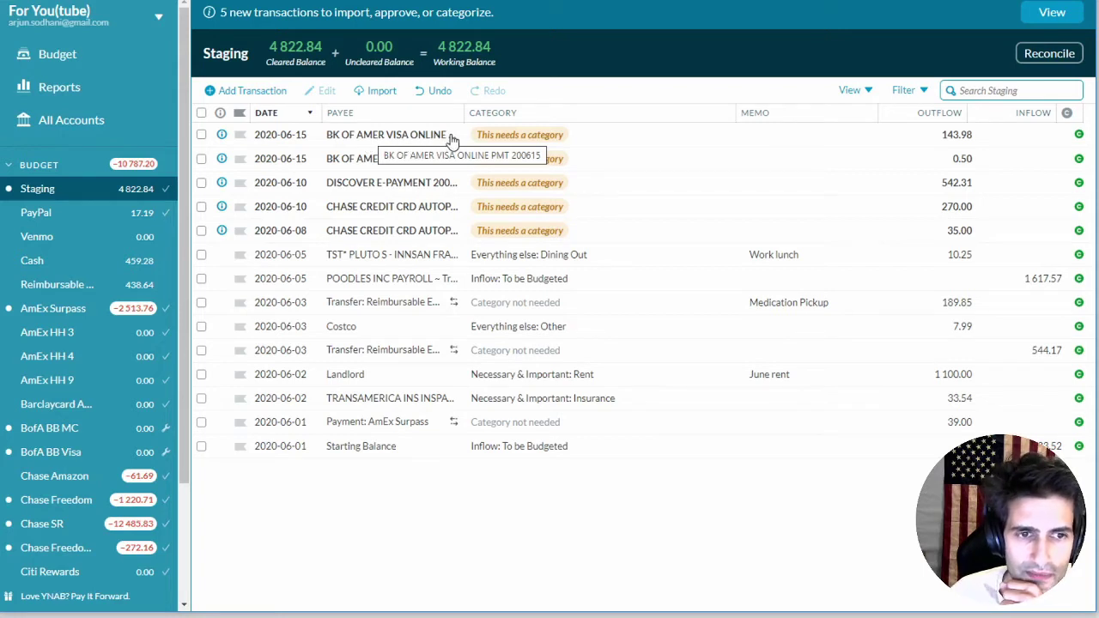
In BofA BB Visa, set the payee of the 143.98 electronic payment to Payment from: Staging and approve it.
left_click(86, 462)
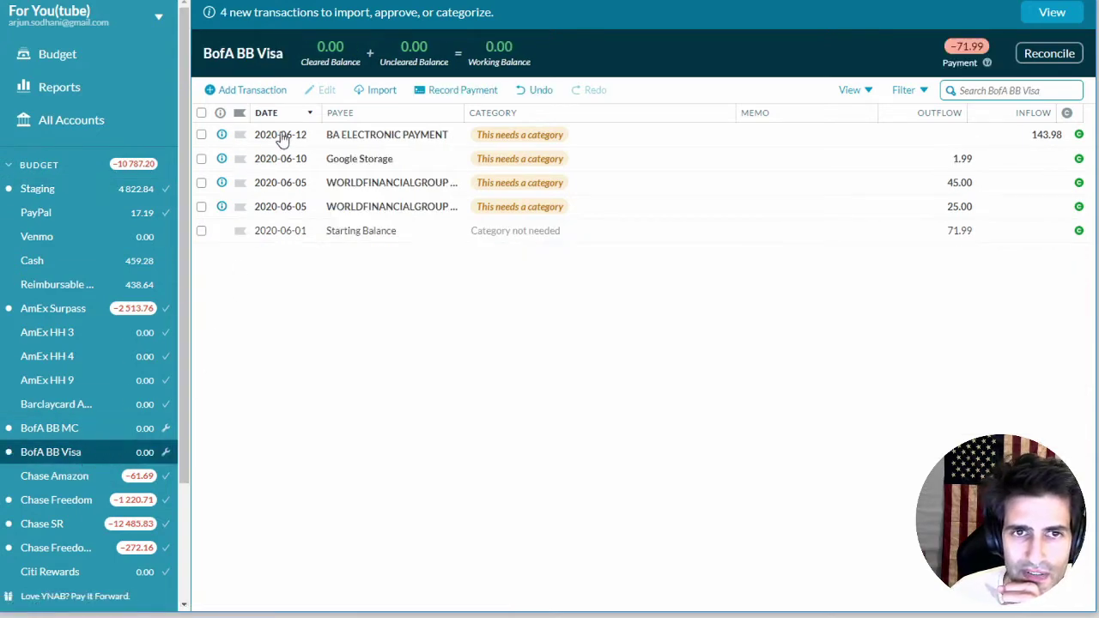
left_click(352, 140)
left_click(352, 138)
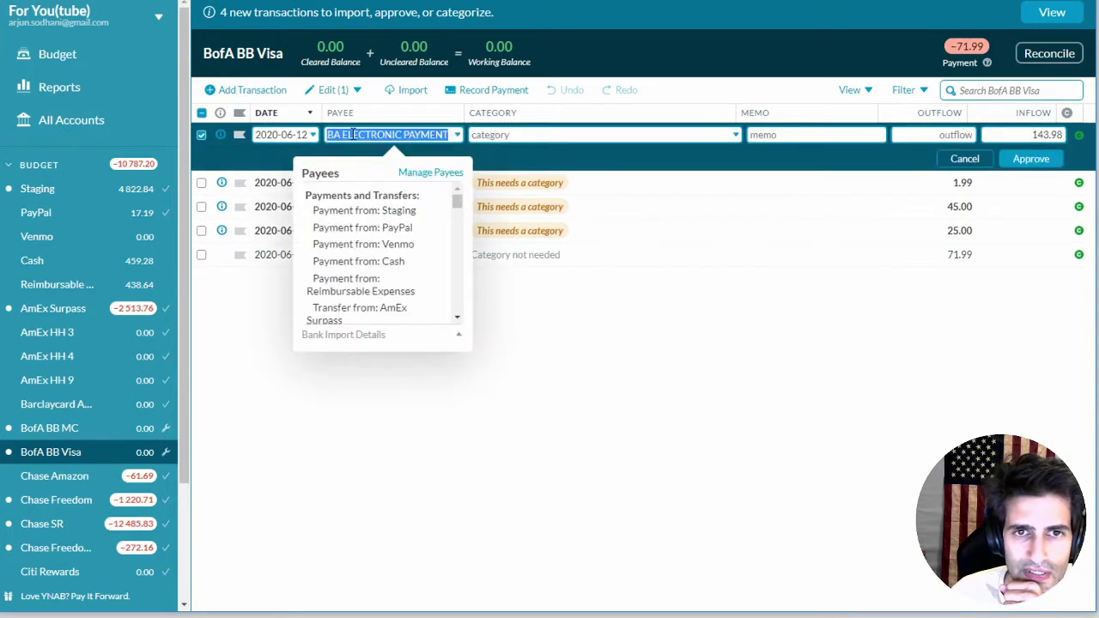
left_click(354, 213)
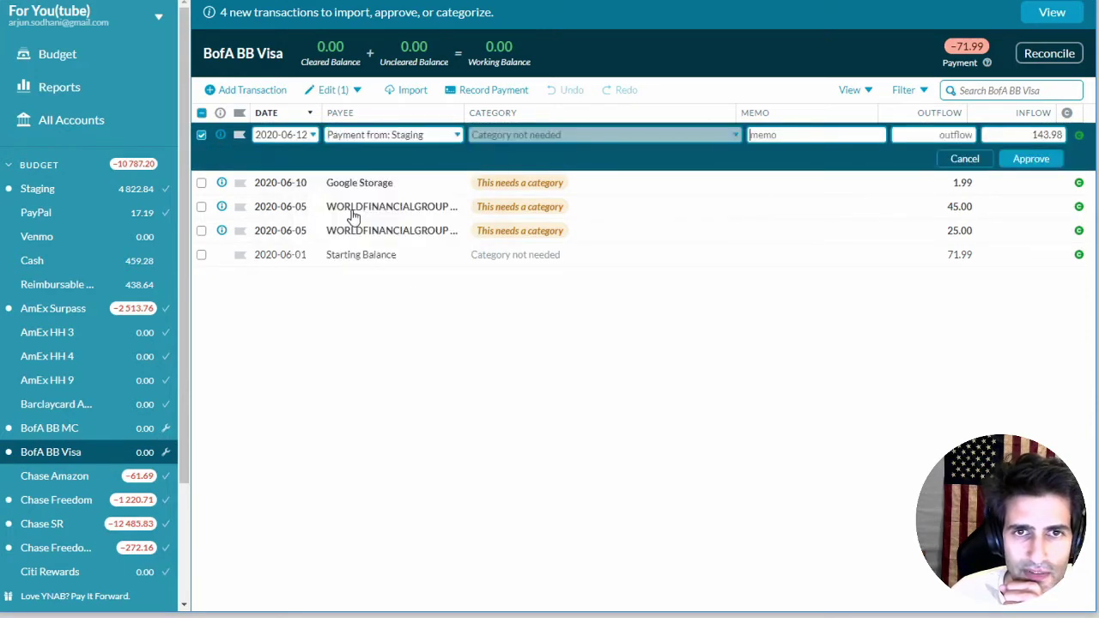
left_click(1035, 161)
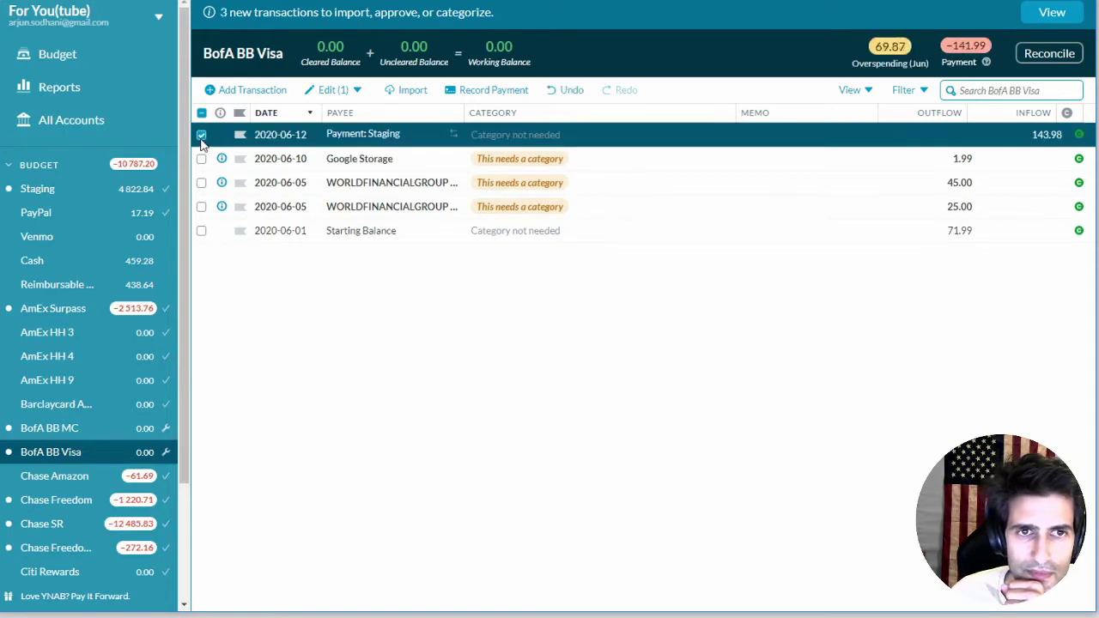
left_click(201, 137)
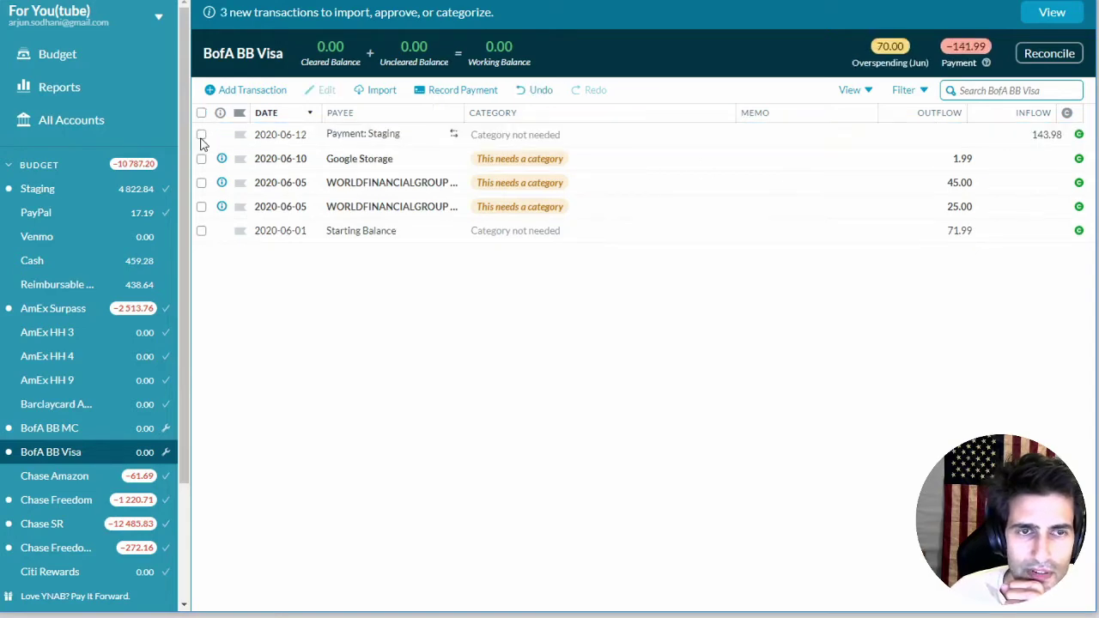
Compare the 143.98 payment in both registers and approve the matched BofA BB Visa transaction in Staging.
left_click(76, 195)
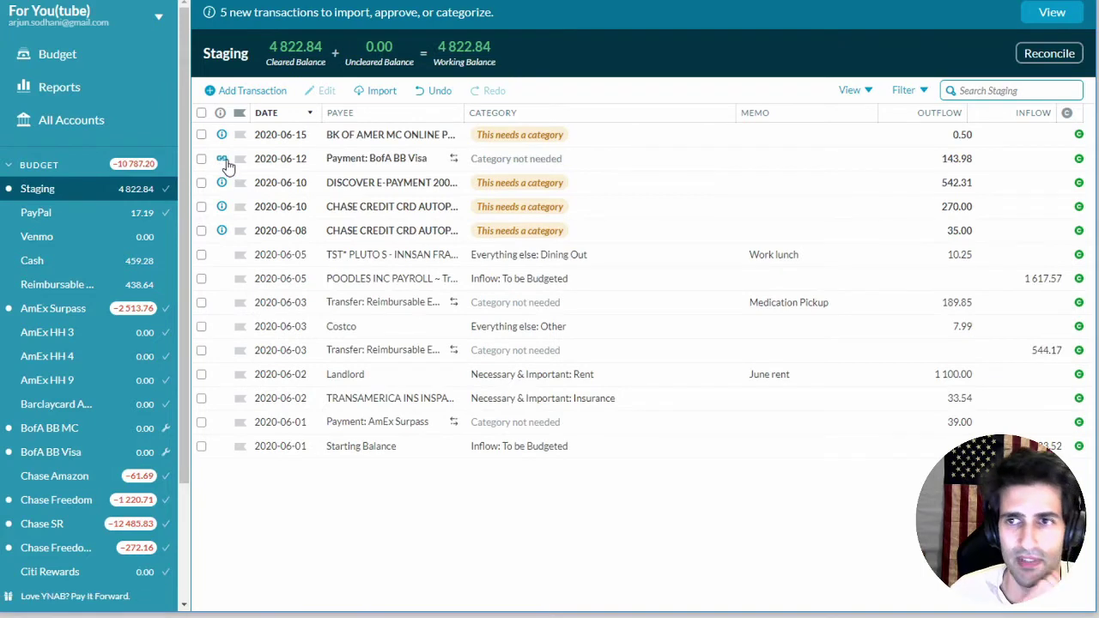
left_click(202, 161)
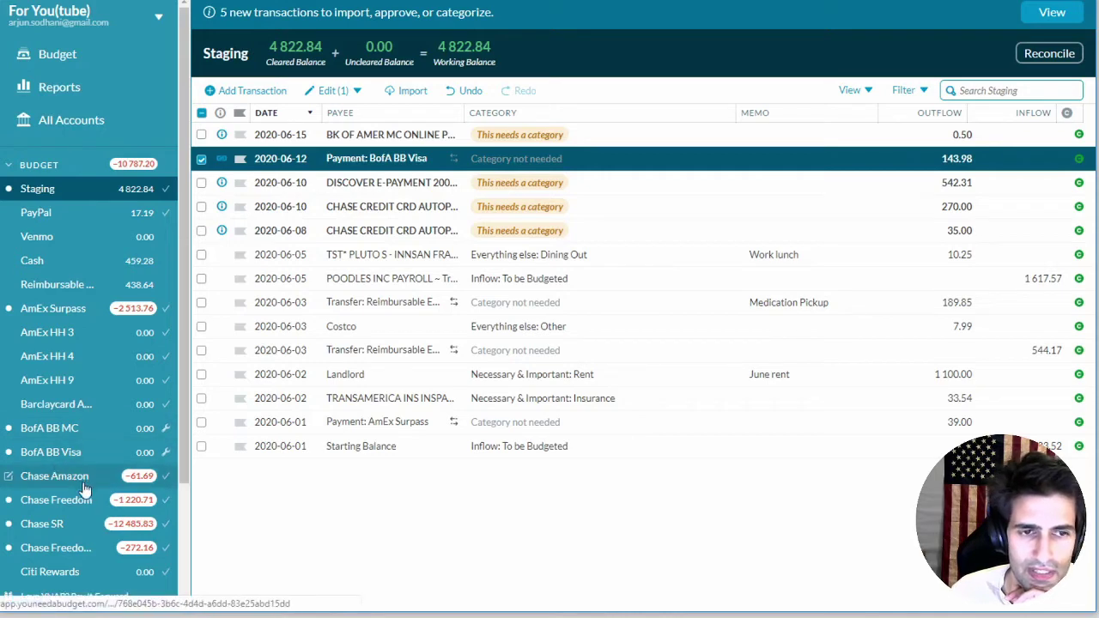
left_click(75, 457)
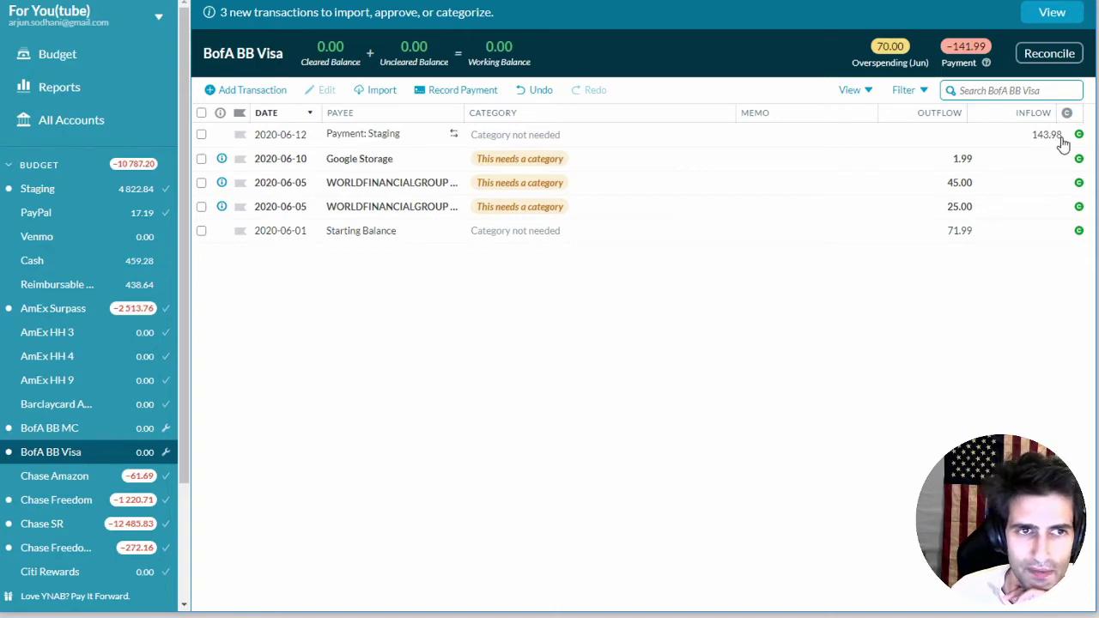
left_click(76, 192)
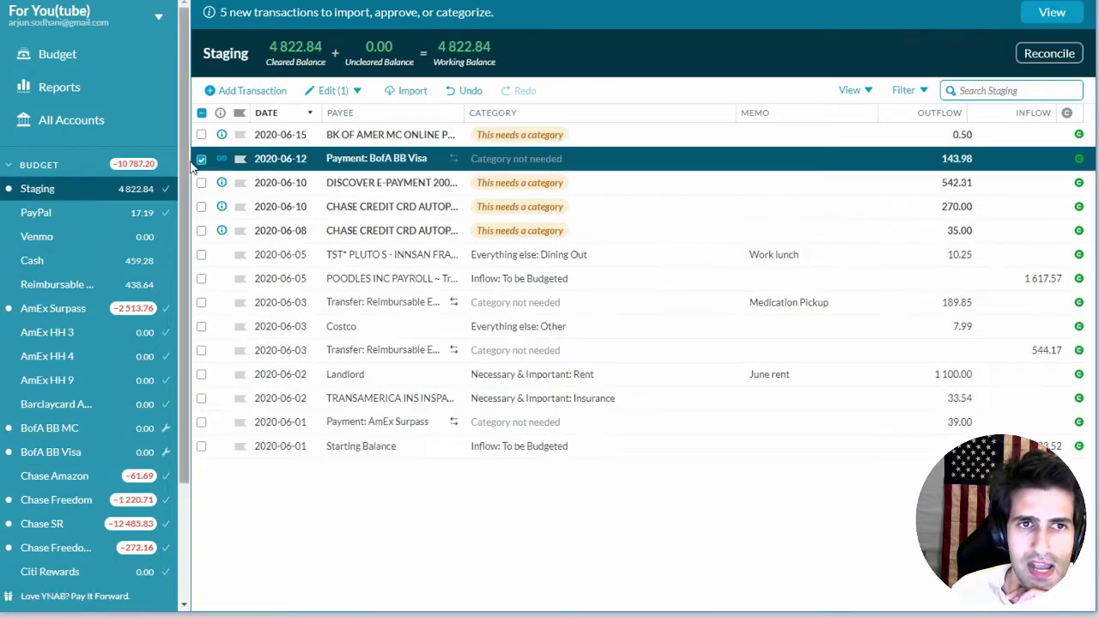
left_click(201, 159)
left_click(221, 159)
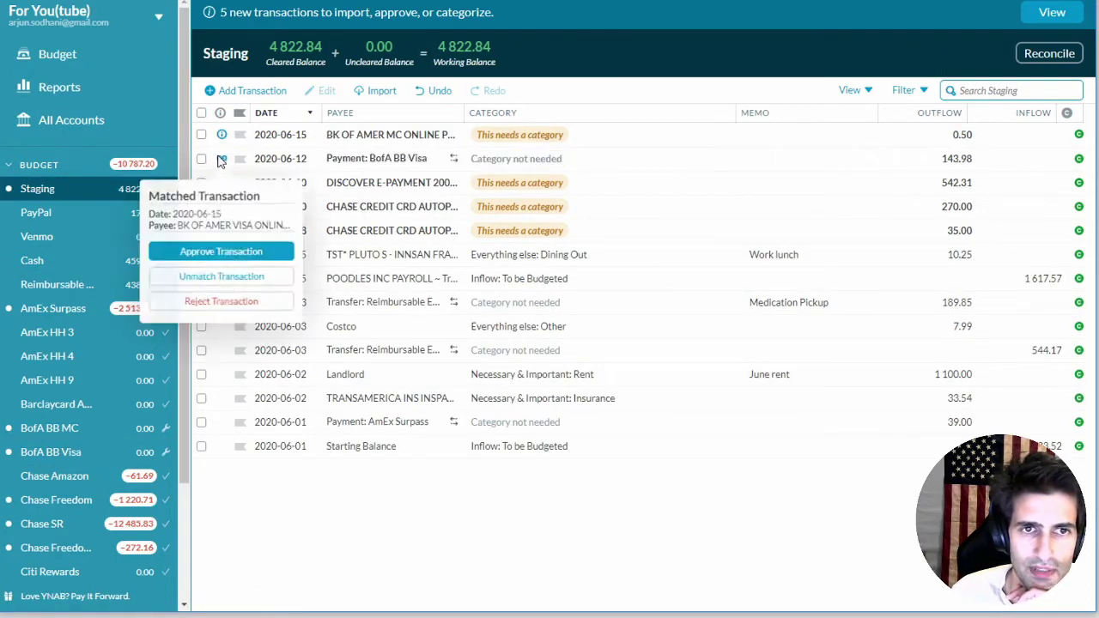
left_click(222, 251)
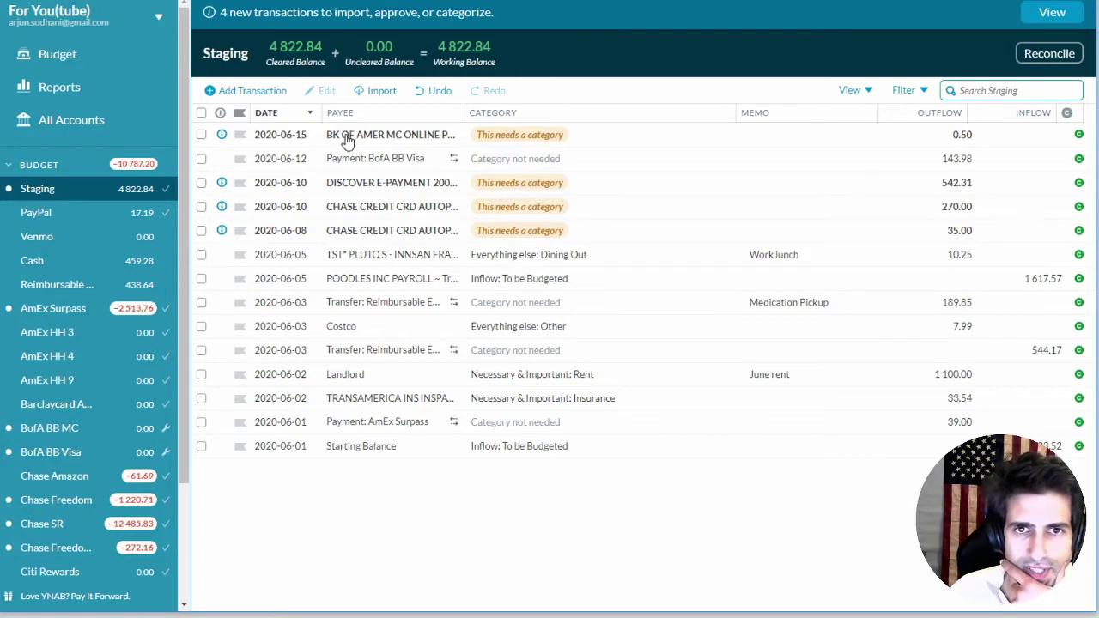
In BofA BB MC, set the payee of the 0.50 electronic payment to Payment from: Staging and approve it.
left_click(201, 135)
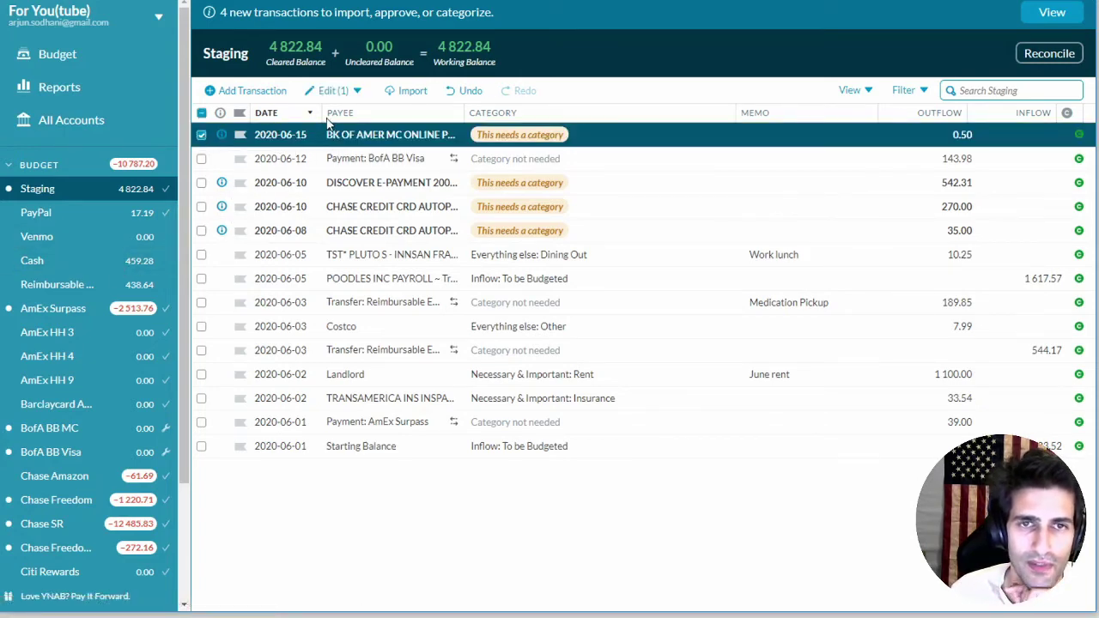
left_click(51, 434)
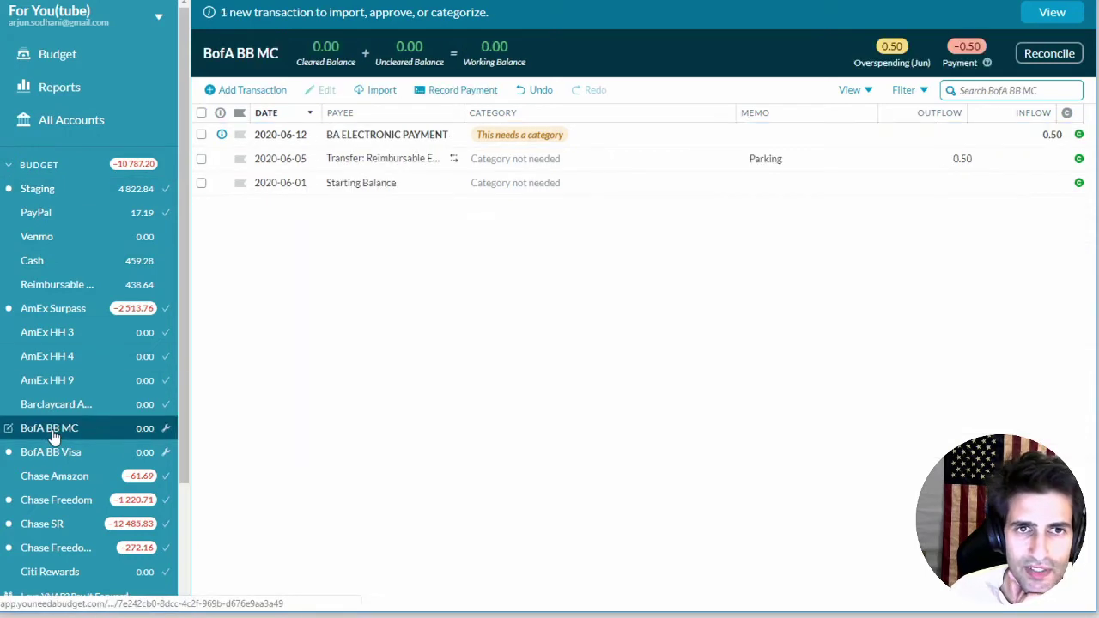
left_click(223, 135)
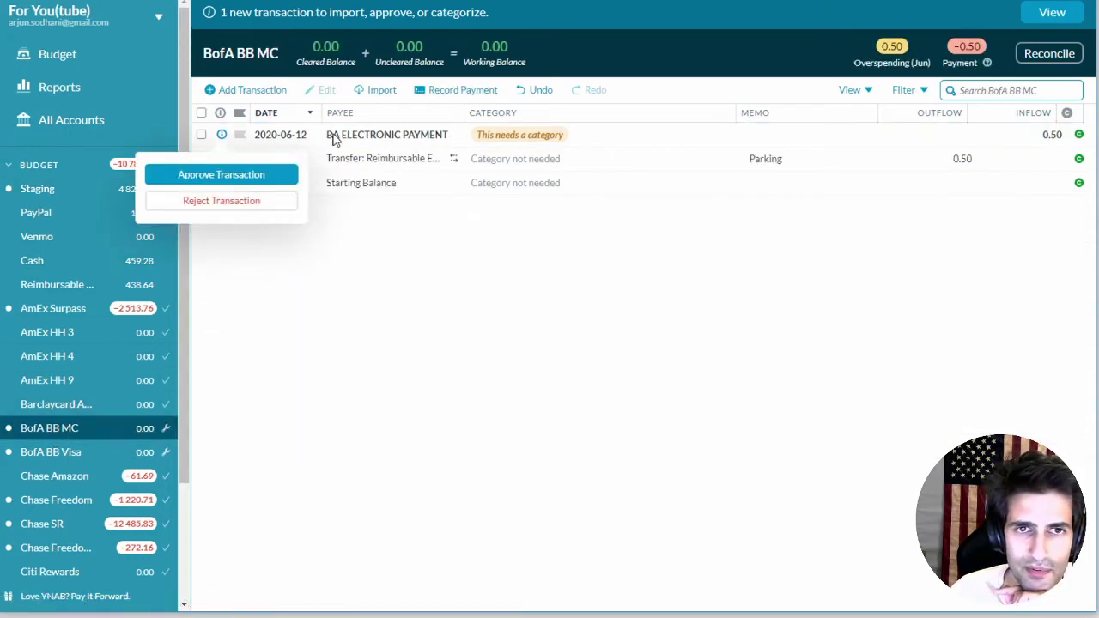
left_click(327, 142)
left_click(348, 135)
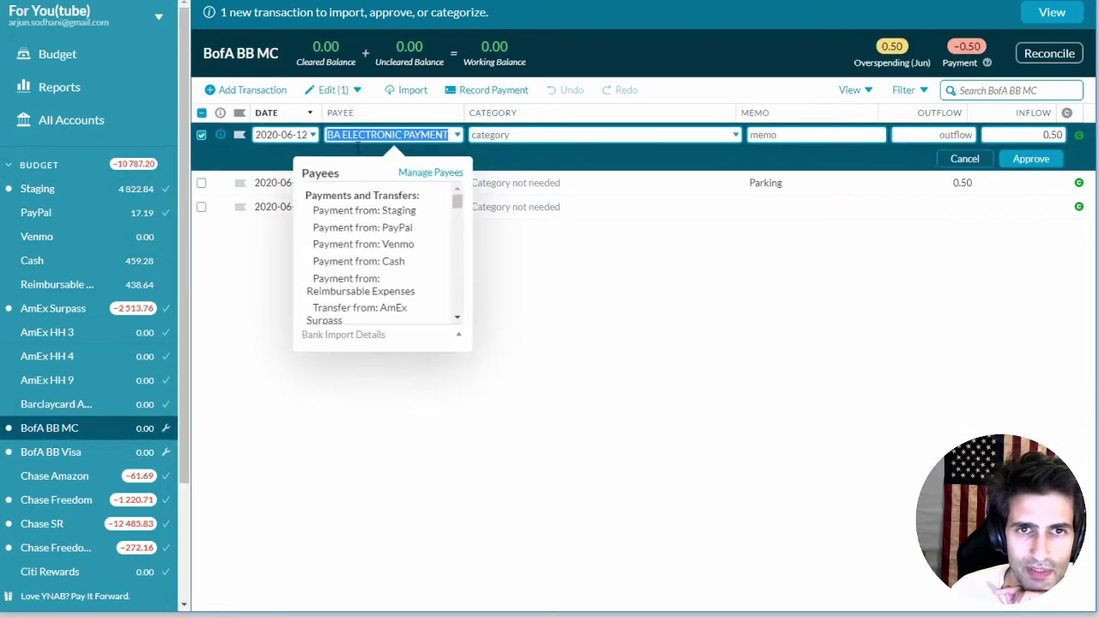
left_click(364, 211)
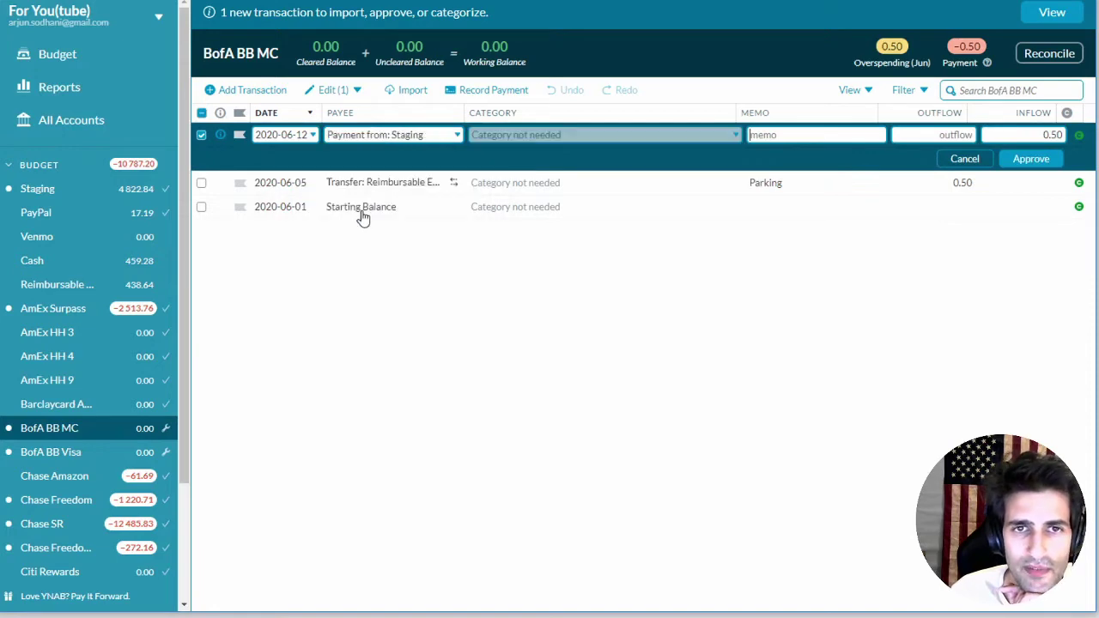
left_click(1026, 162)
left_click(201, 100)
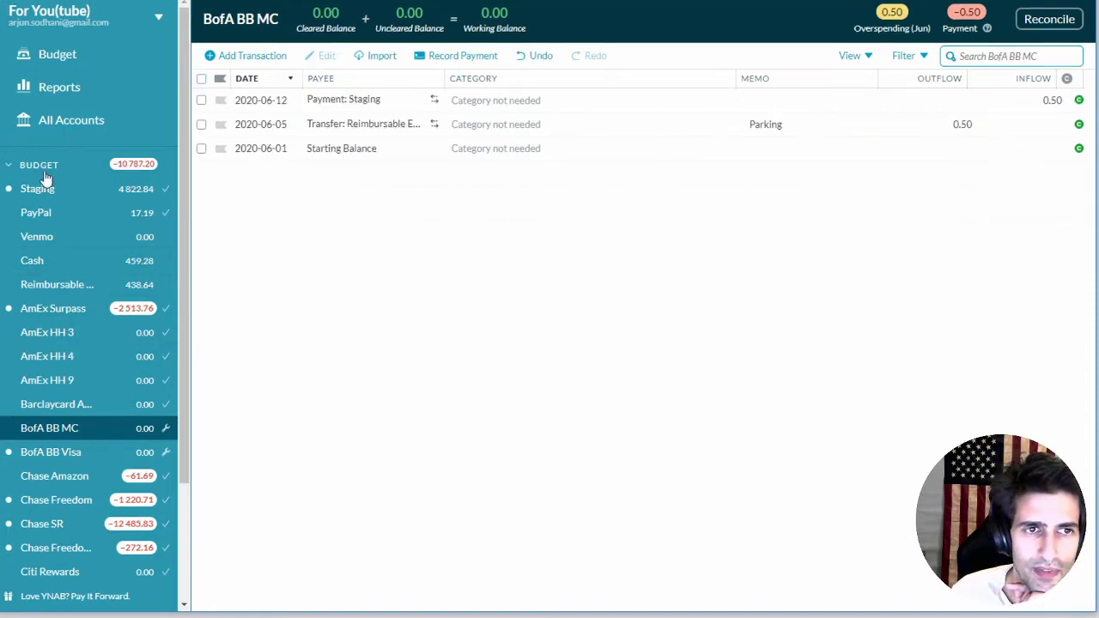
Approve the matched 0.50 BofA BB MC payment in the Staging account.
left_click(37, 191)
left_click(222, 159)
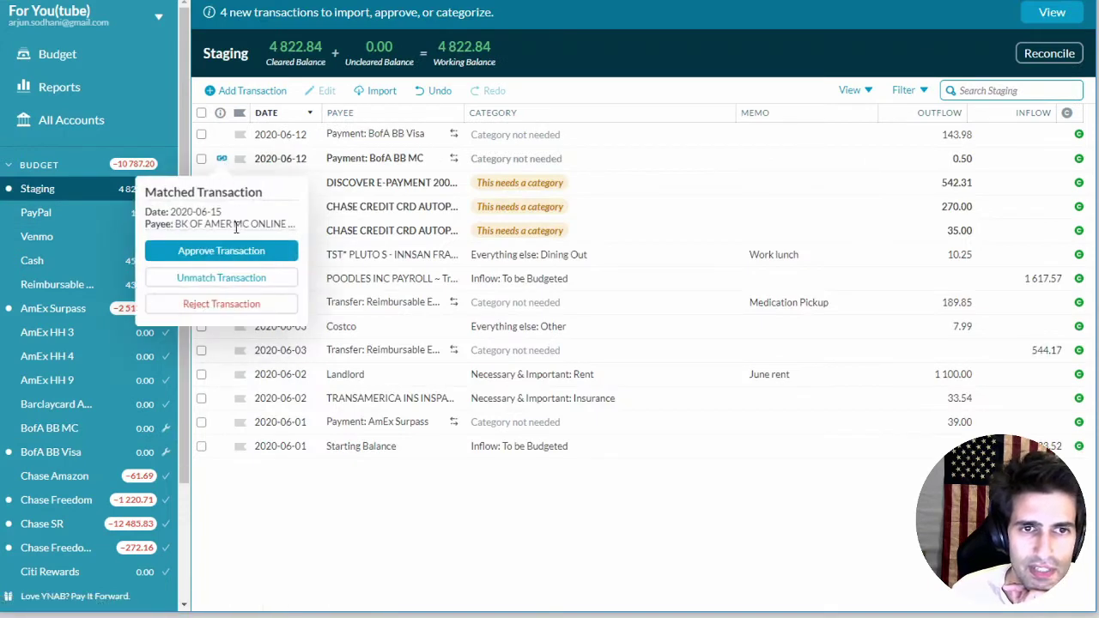
left_click(221, 251)
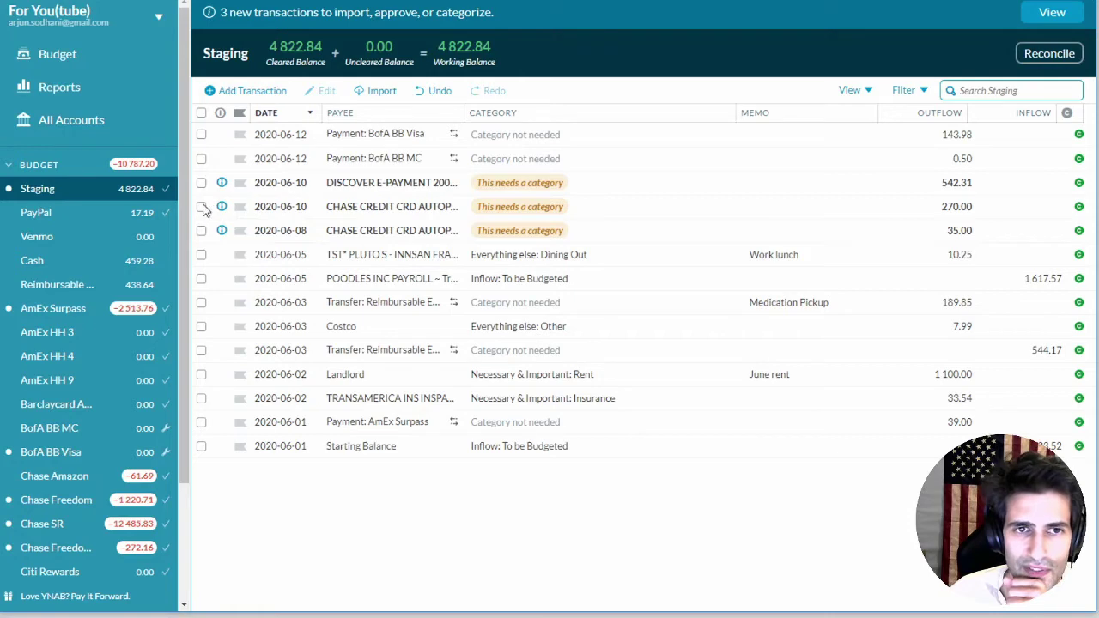
Examine the Discover and Chase credit card payments in Staging that still need a category.
left_click(201, 134)
left_click(200, 159)
left_click(201, 161)
left_click(203, 135)
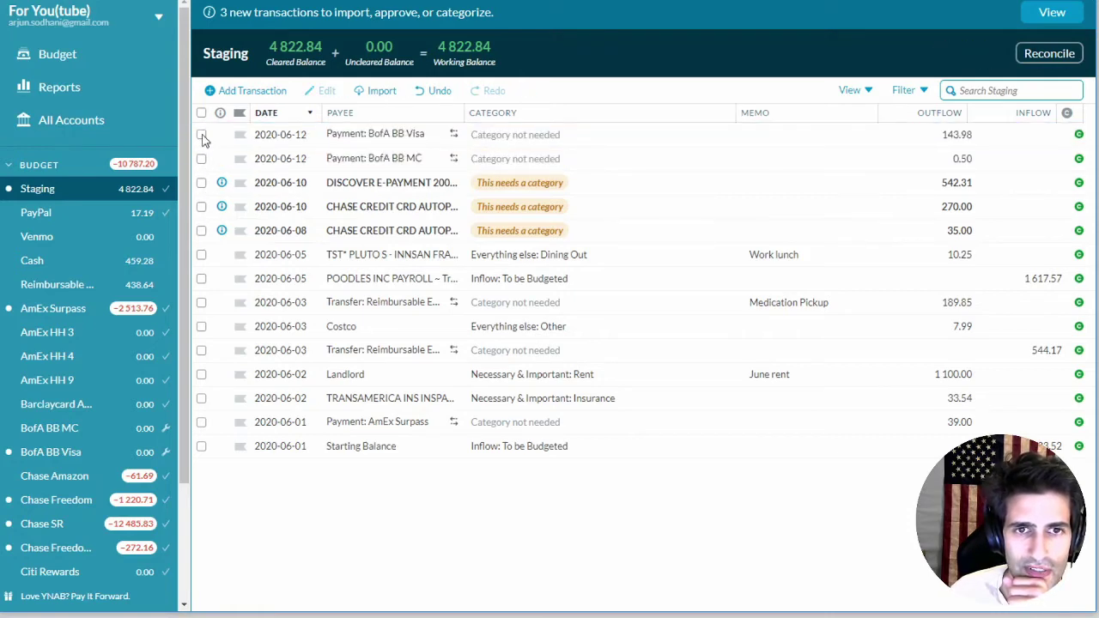
left_click(201, 207)
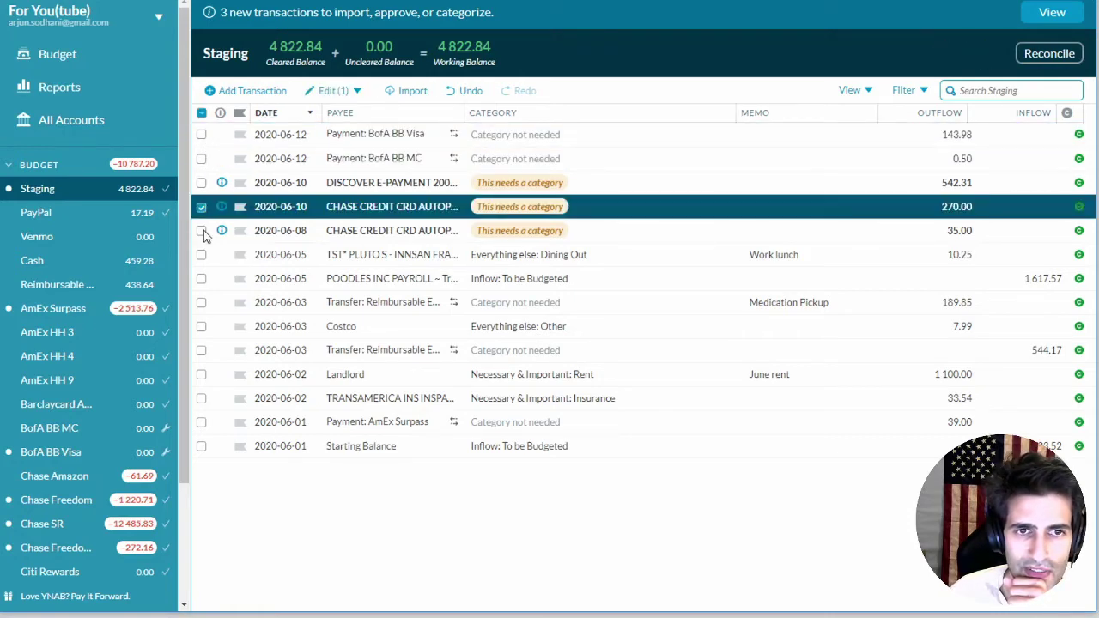
left_click(201, 231)
left_click(201, 207)
left_click(201, 231)
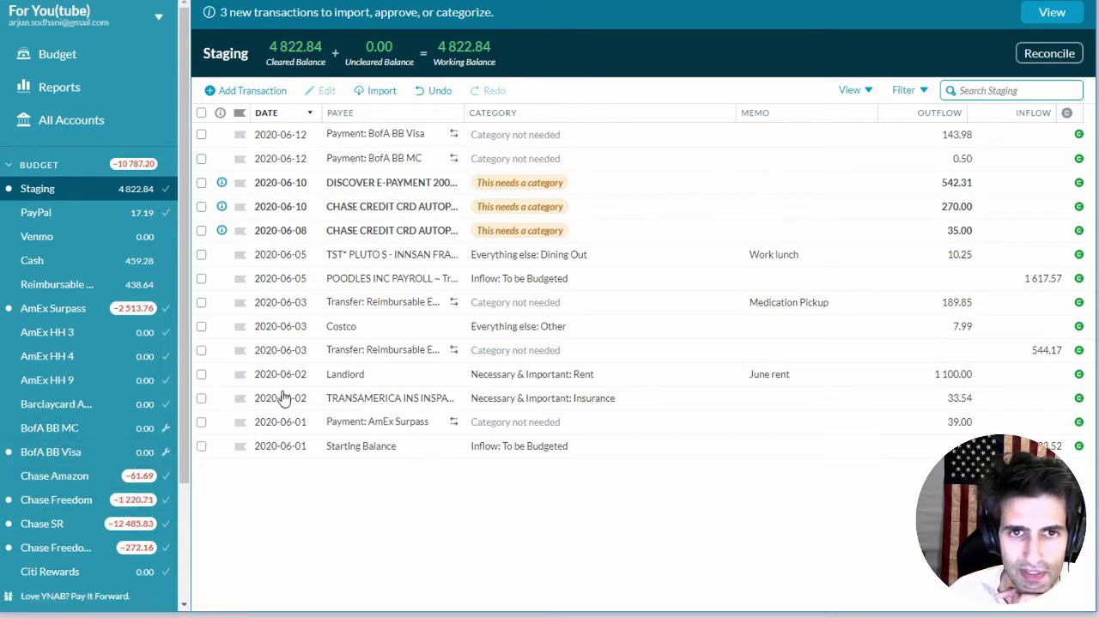
left_click(201, 183)
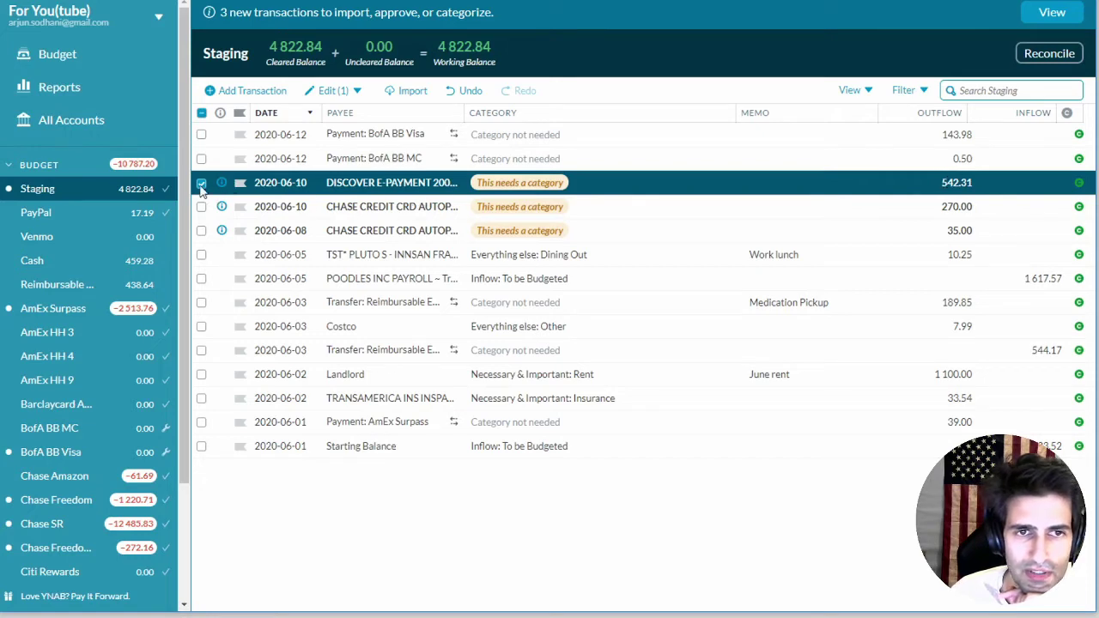
left_click(201, 183)
In Discover IT 5%, set the payee of the 542.31 internet payment to Payment from: Staging and approve it.
scroll(103, 425, "down", 2)
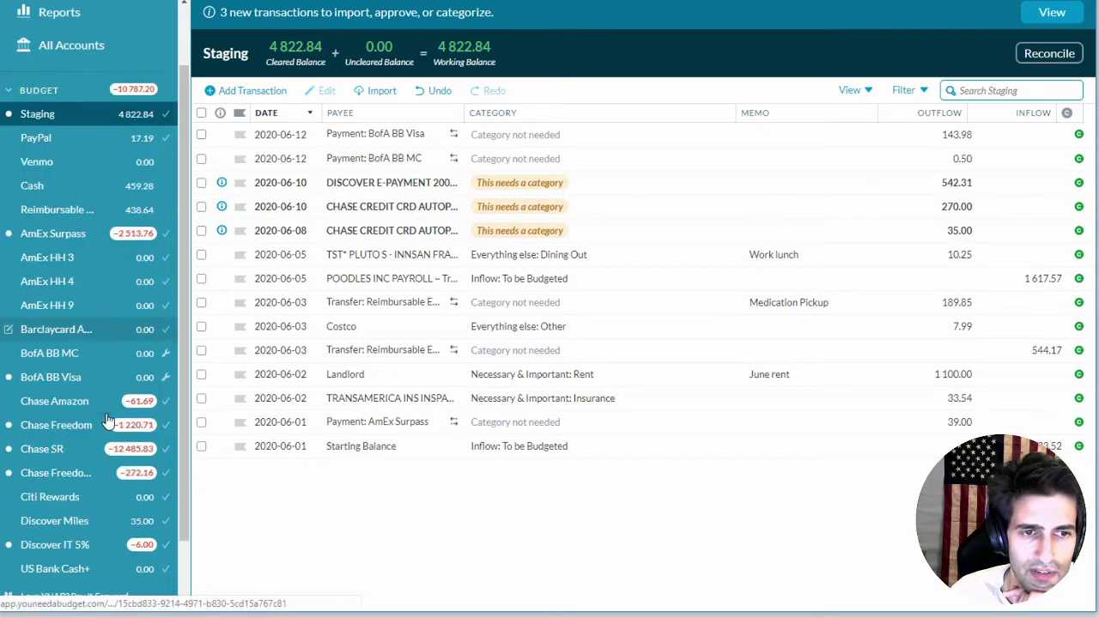
left_click(94, 472)
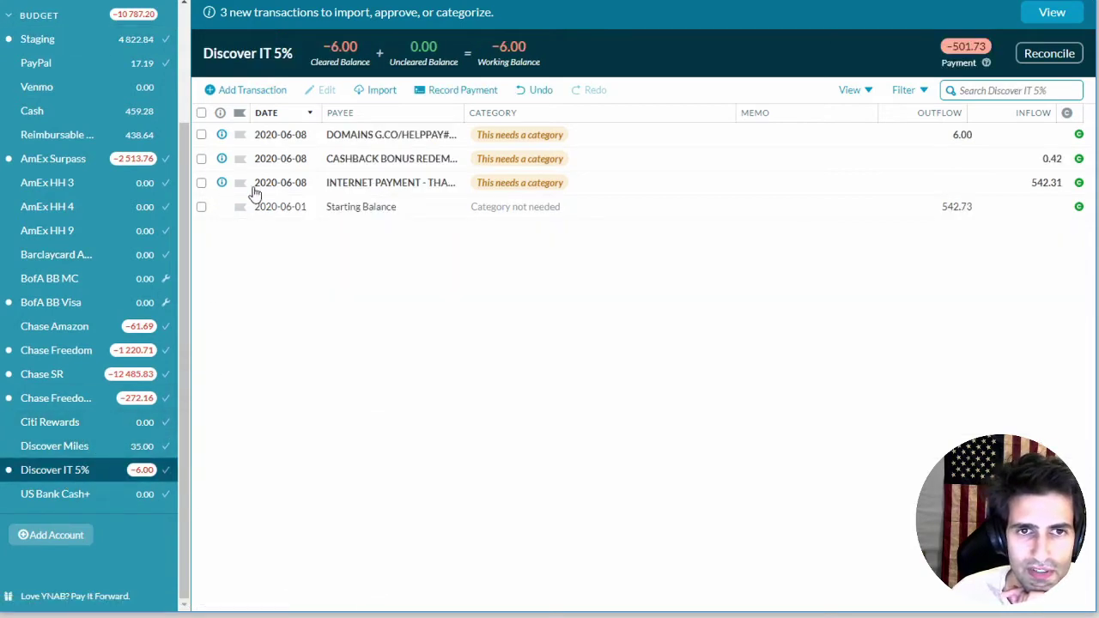
left_click(349, 183)
left_click(349, 183)
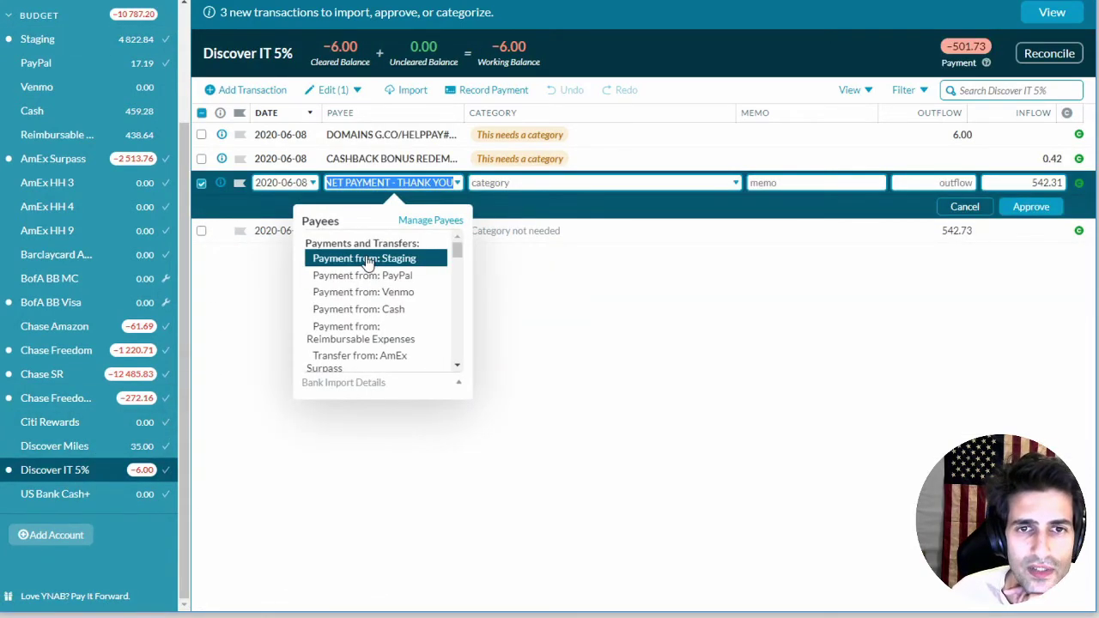
left_click(371, 258)
left_click(1030, 207)
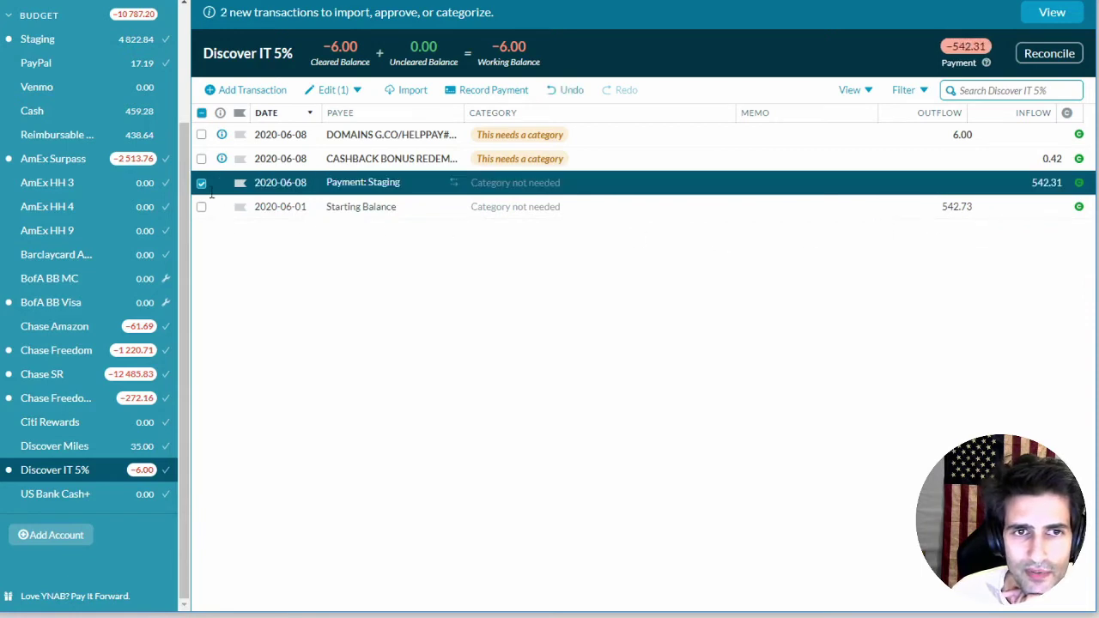
left_click(201, 185)
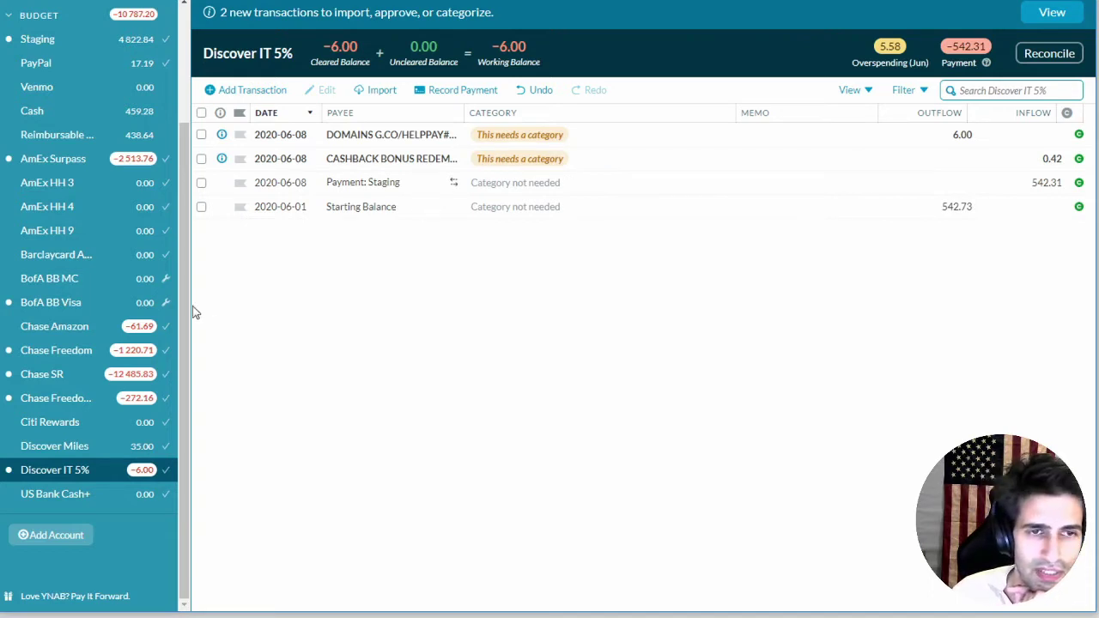
Approve the matched 542.31 Discover IT 5% payment in the Staging account.
scroll(141, 330, "up", 3)
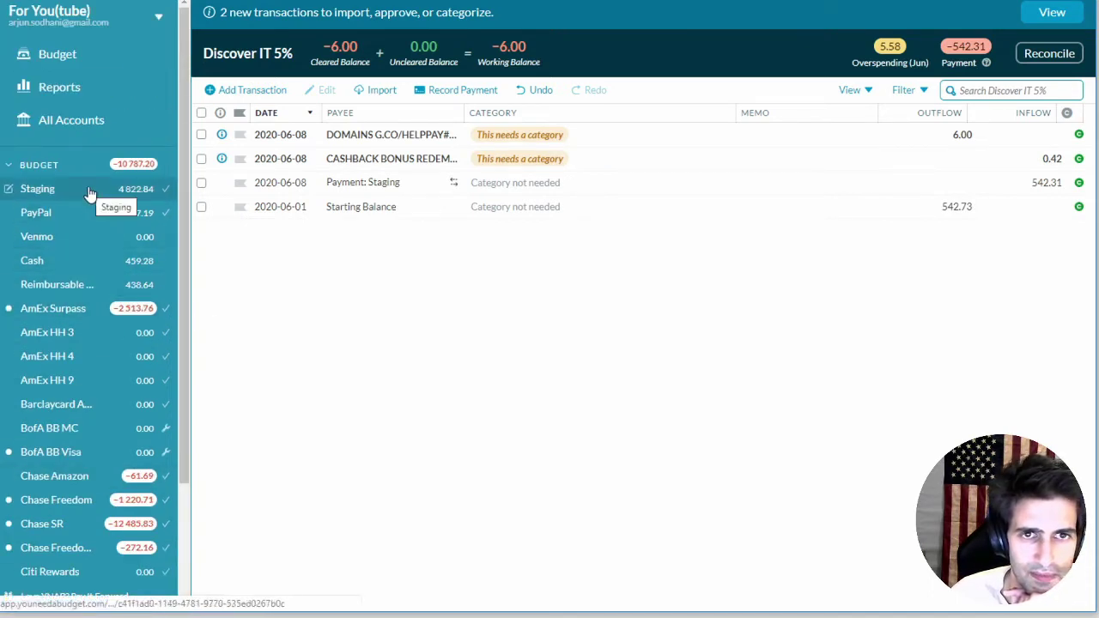
left_click(90, 190)
left_click(221, 206)
left_click(210, 302)
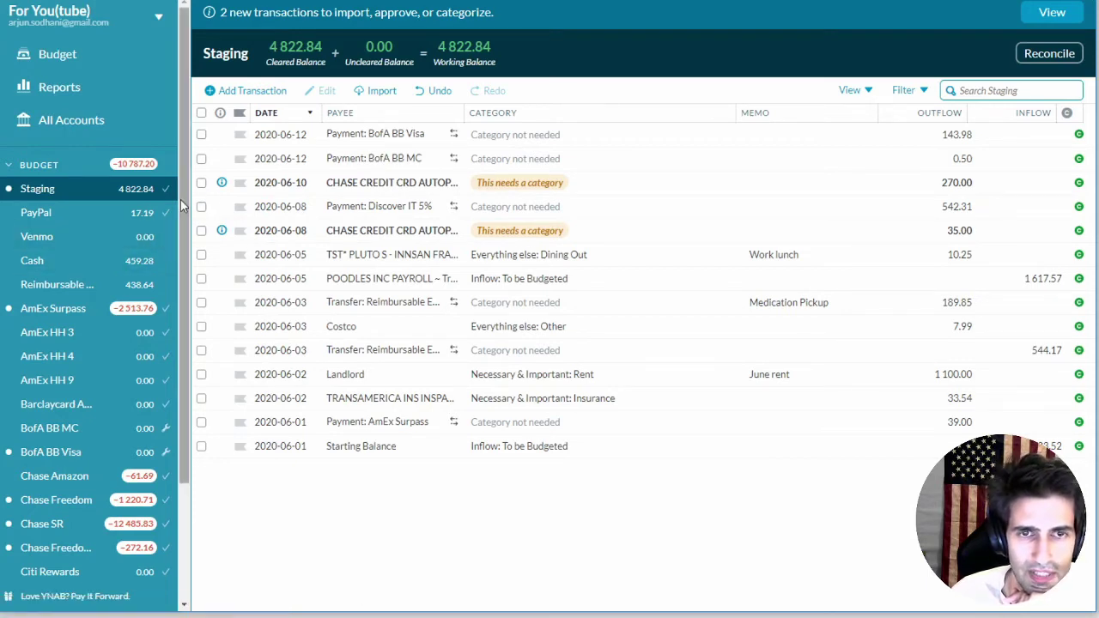
In Chase SR, set the payee of the 270.00 automatic payment to Payment from: Staging and approve it.
scroll(179, 223, "down", 3)
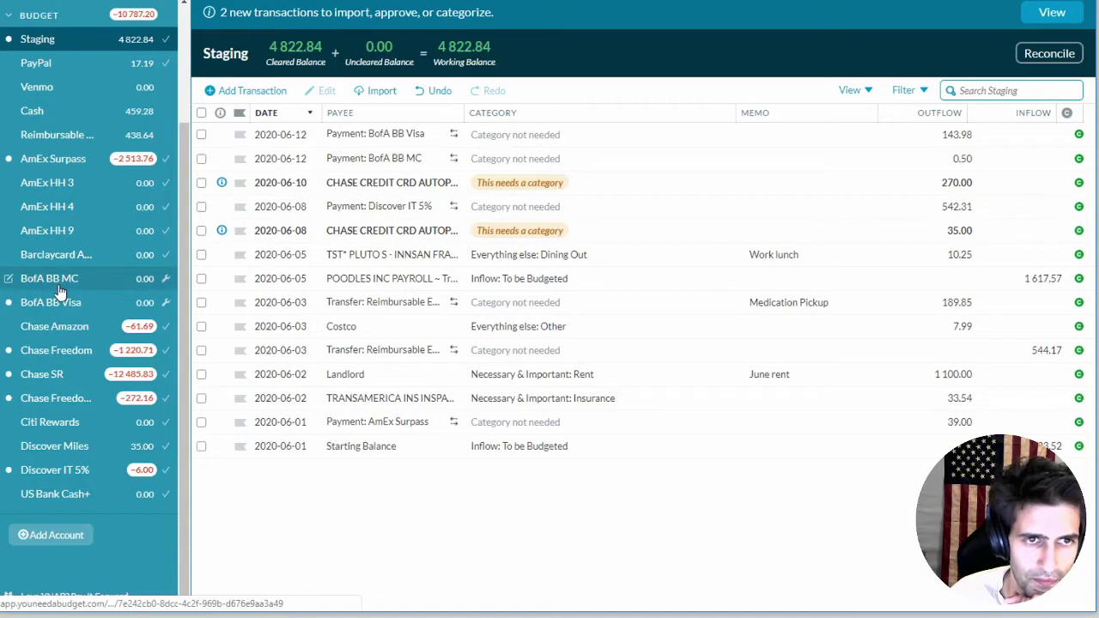
left_click(51, 378)
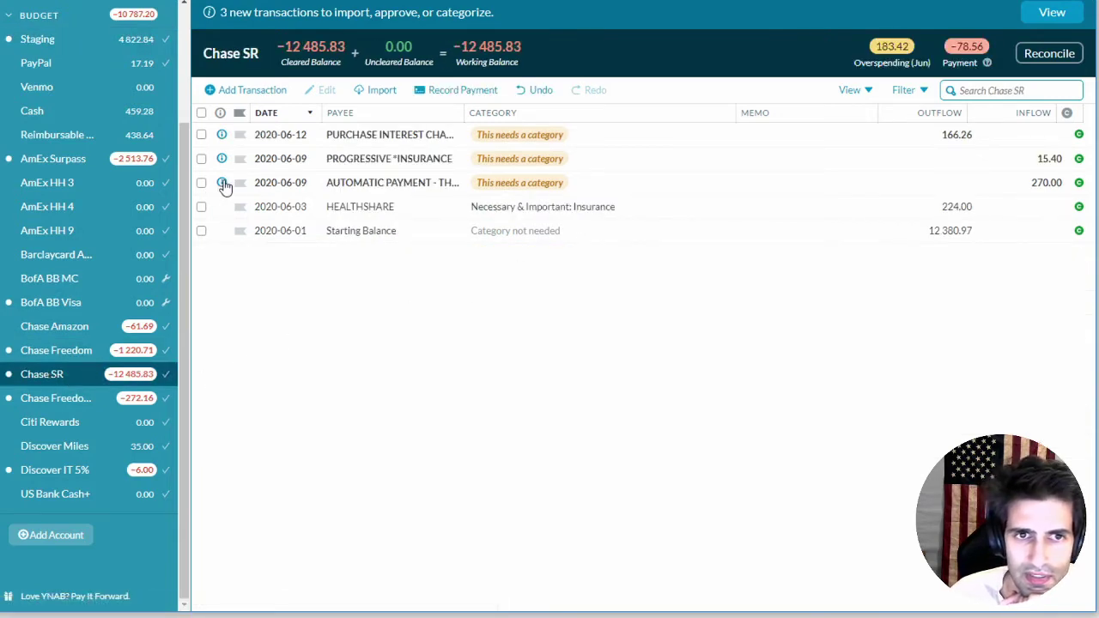
left_click(412, 184)
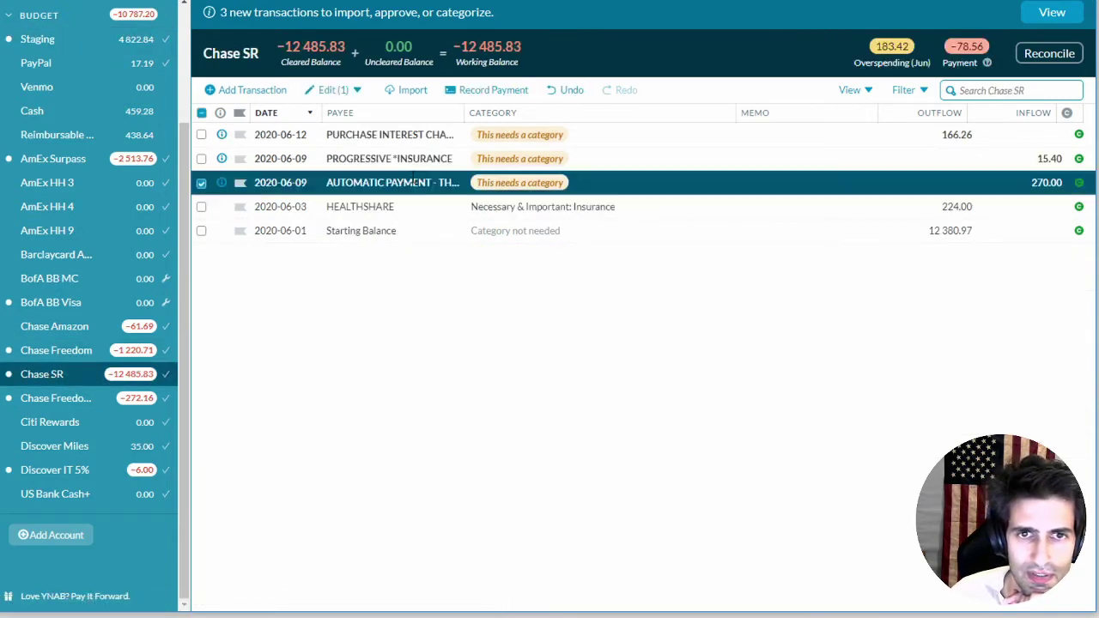
left_click(412, 182)
left_click(361, 258)
left_click(1031, 206)
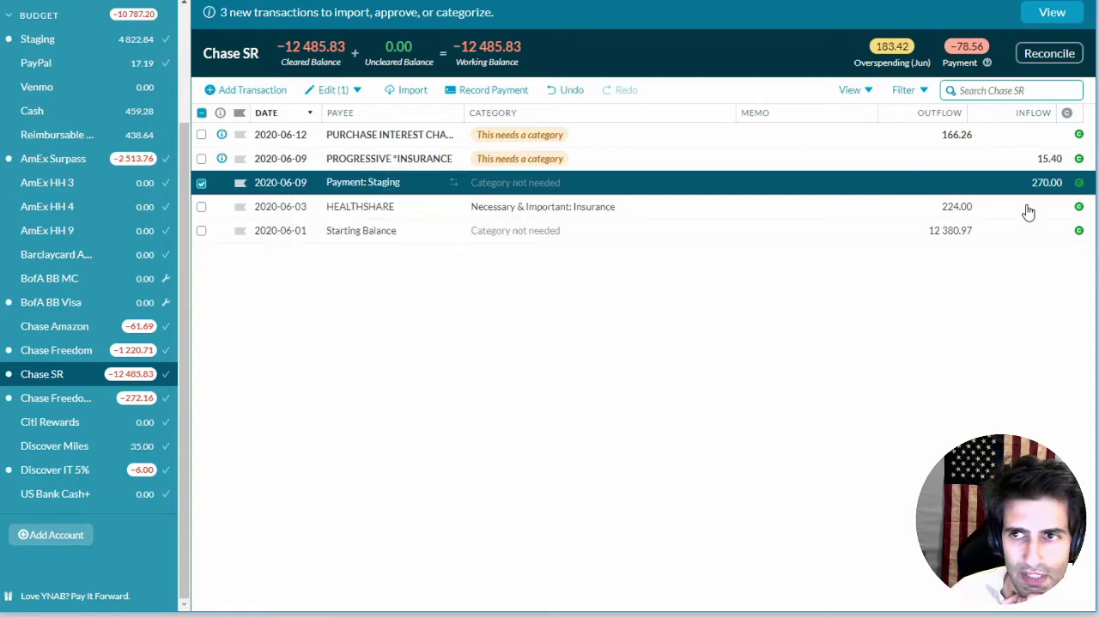
In Chase Freedom, set the payee of the 35.00 automatic payment to Payment from: Staging and approve it.
left_click(39, 402)
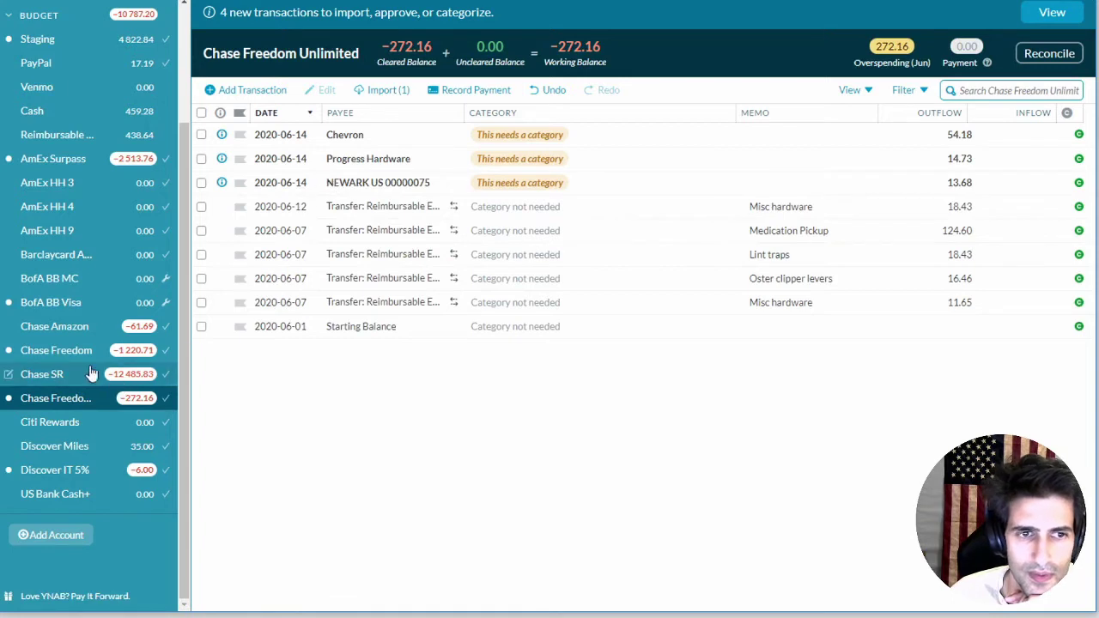
left_click(58, 350)
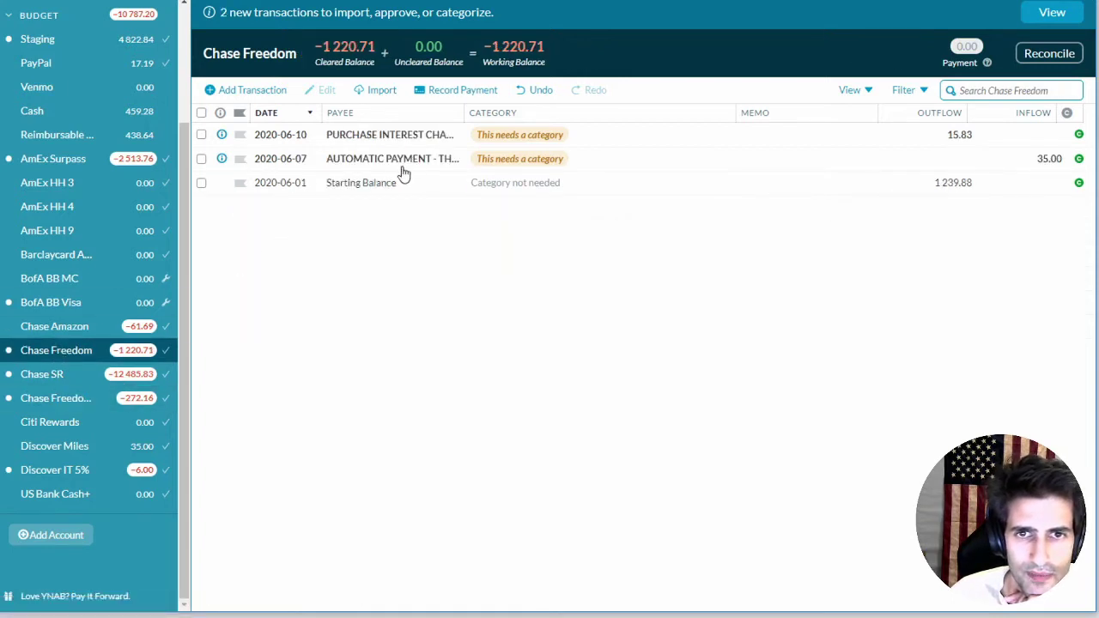
left_click(464, 162)
left_click(363, 235)
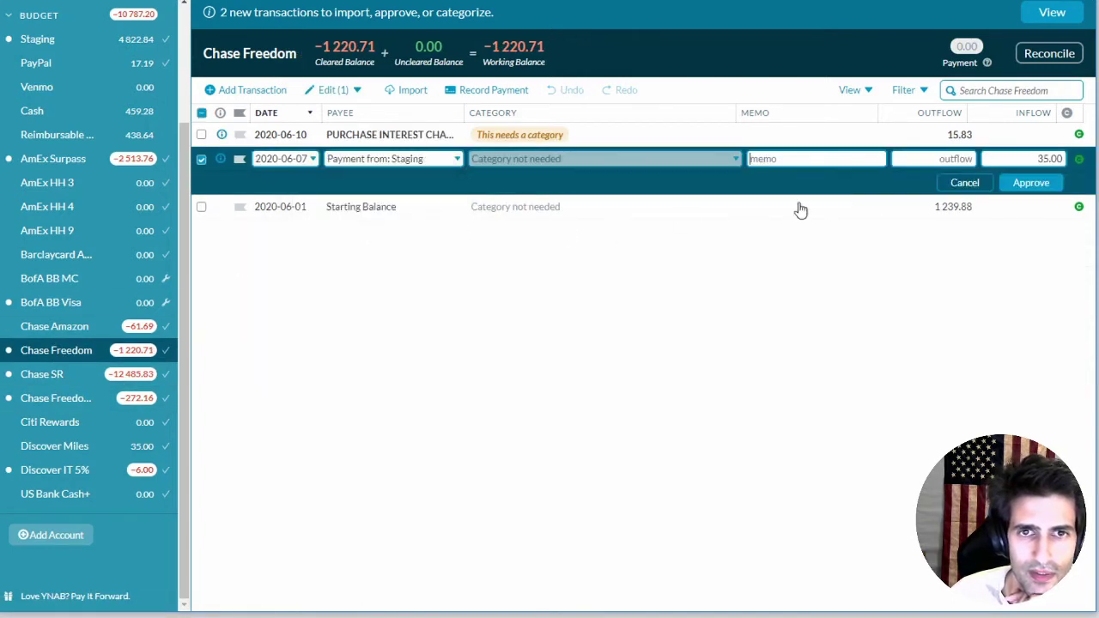
left_click(1027, 182)
Reload the web page to refresh the account registers.
scroll(146, 292, "up", 3)
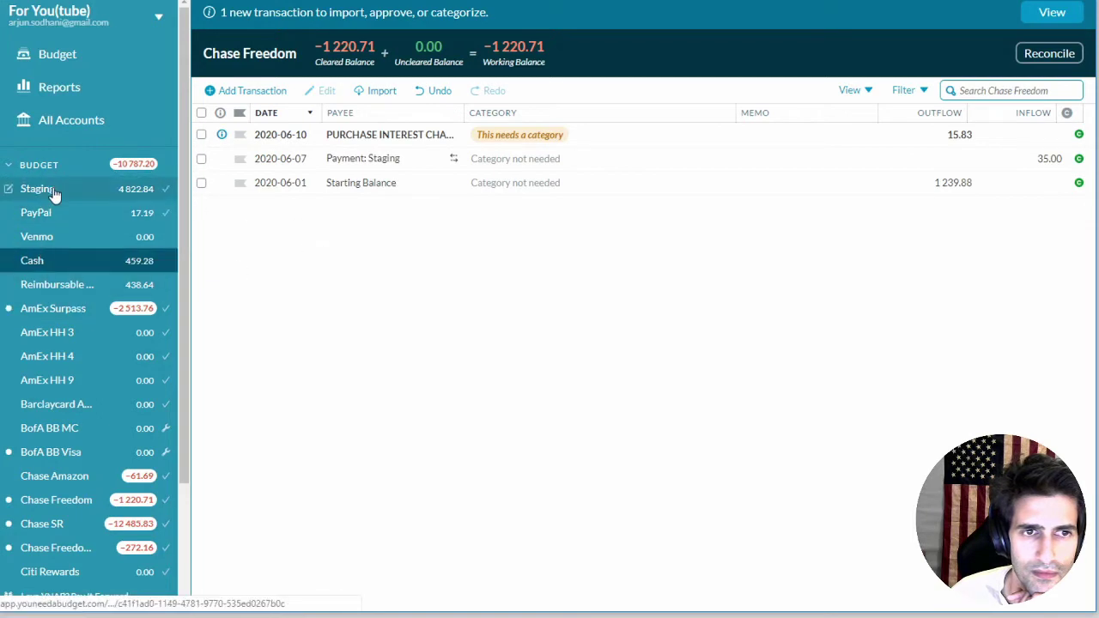
scroll(42, 400, "down", 2)
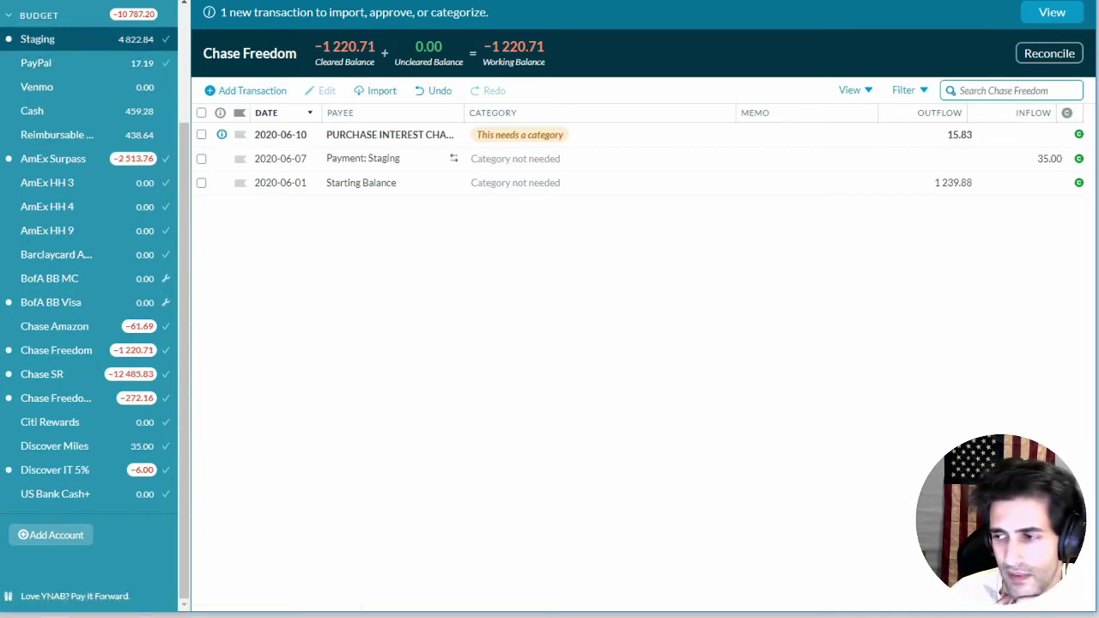
key("F5")
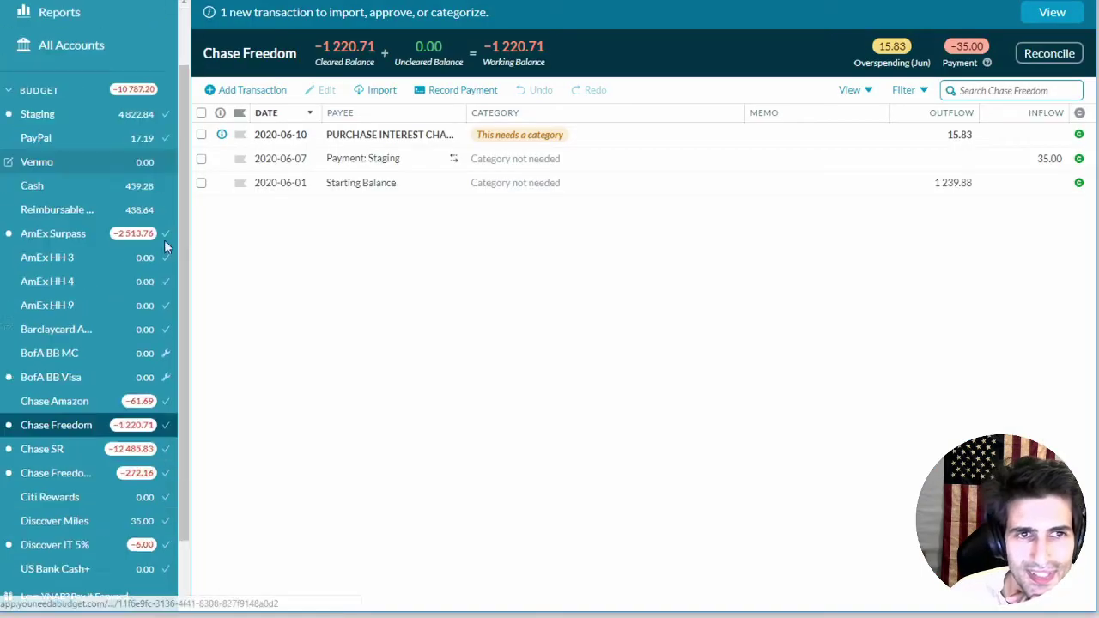
In Staging, approve the matched 270.00 Chase SR payment and the matched 35.00 Chase Freedom payment.
left_click(70, 189)
scroll(71, 189, "down", 2)
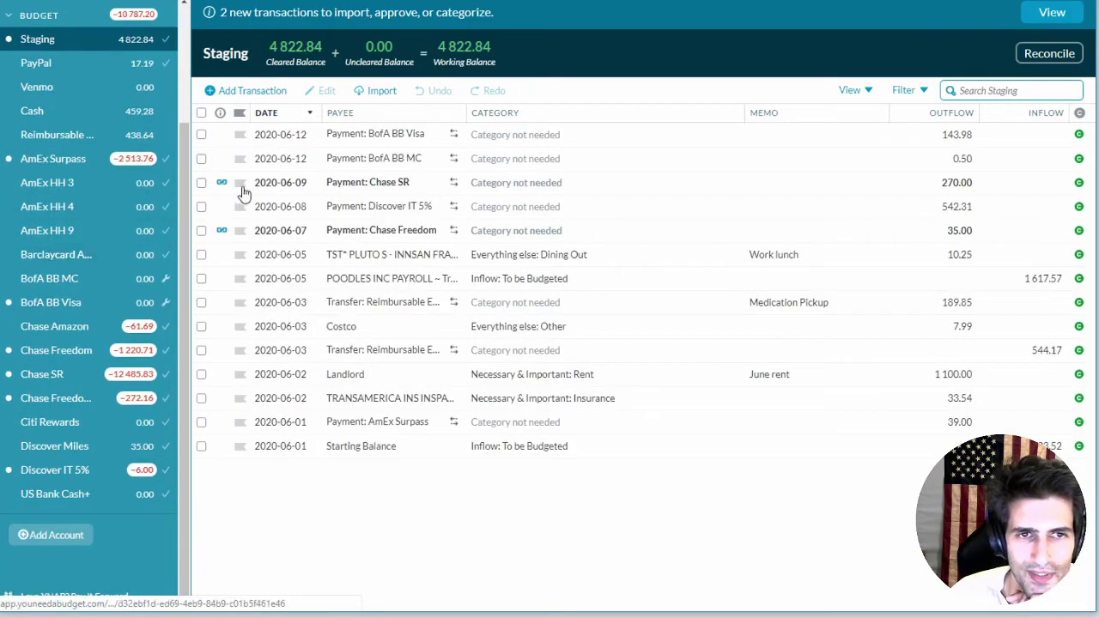
left_click(222, 182)
left_click(204, 273)
left_click(221, 232)
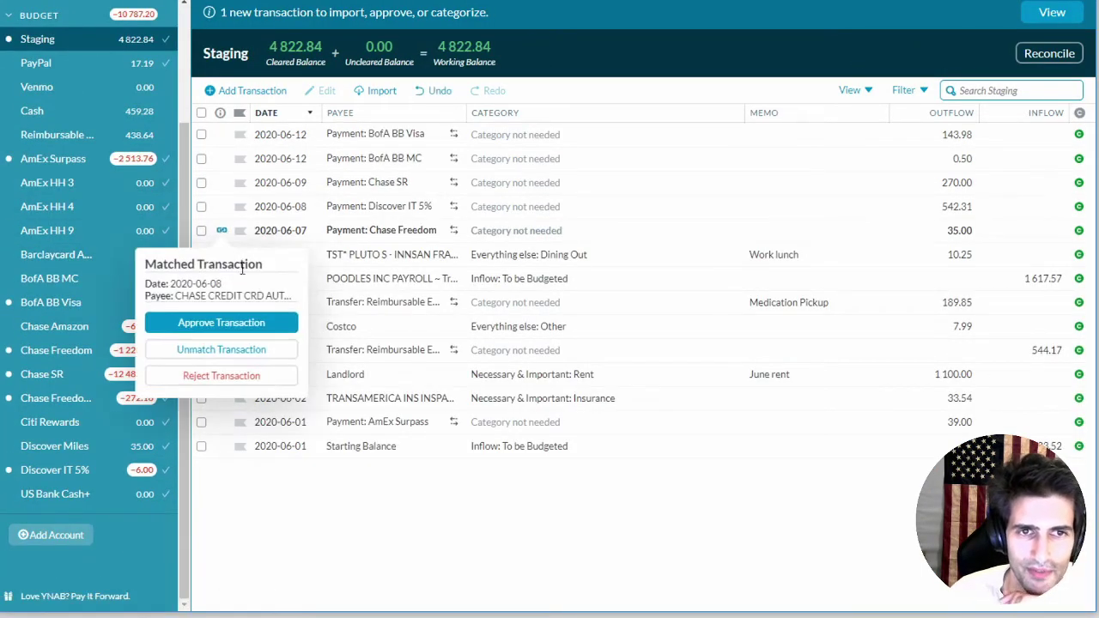
left_click(220, 322)
In AmEx Surpass, categorize the In-N-Out Burger transaction as Dining Out, with memo "Craving a 3x3 and was driving by an In n Out", and approve it.
left_click(53, 163)
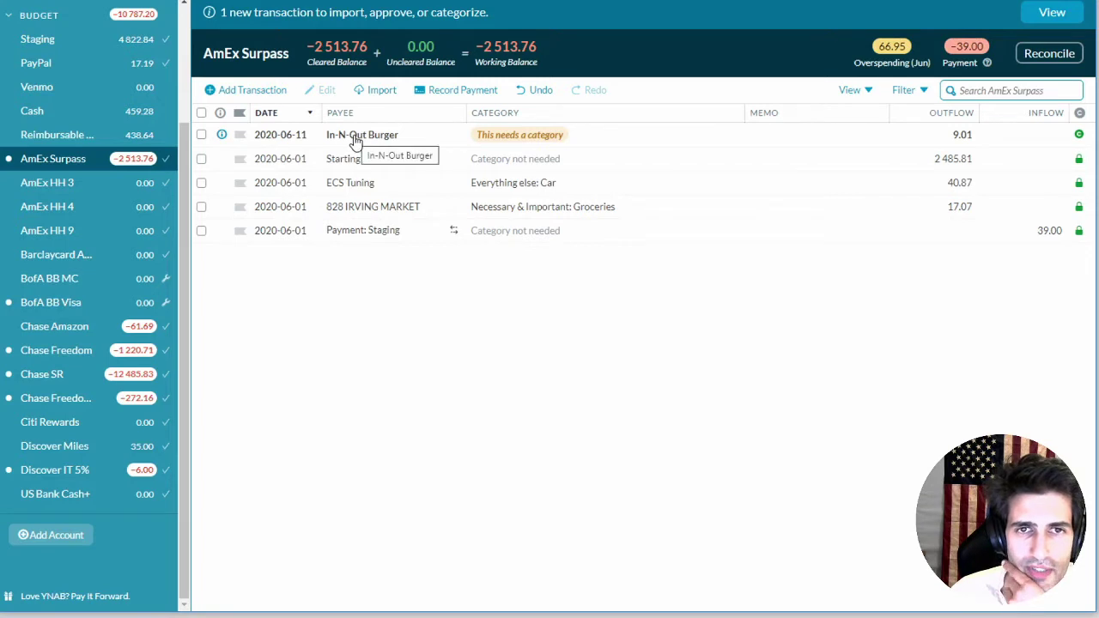
left_click(504, 136)
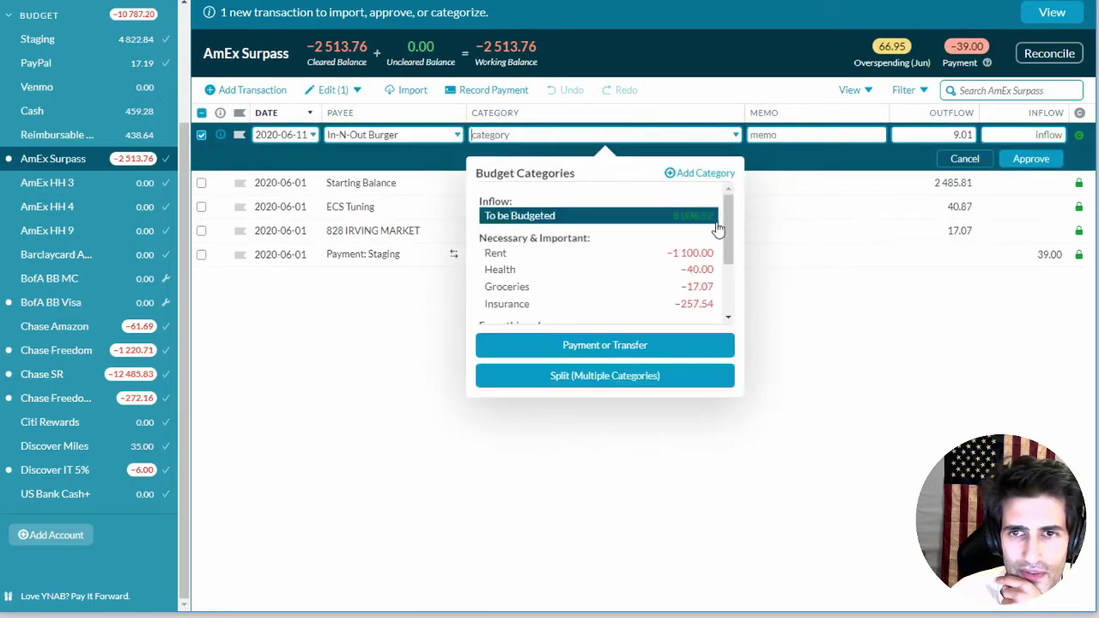
left_click_drag(725, 212, 725, 257)
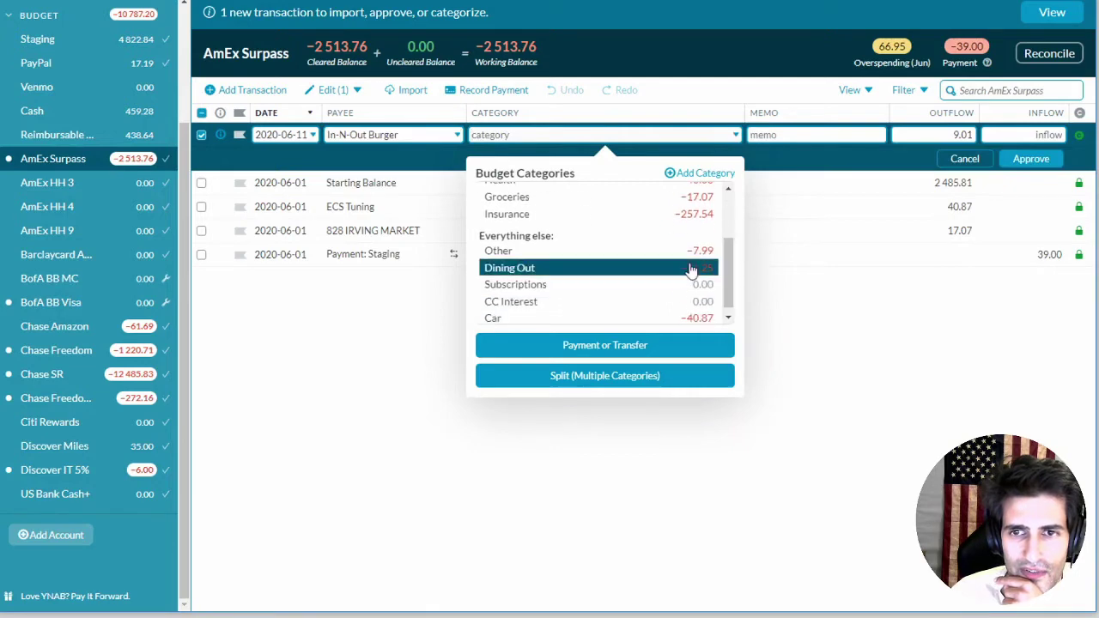
left_click(601, 270)
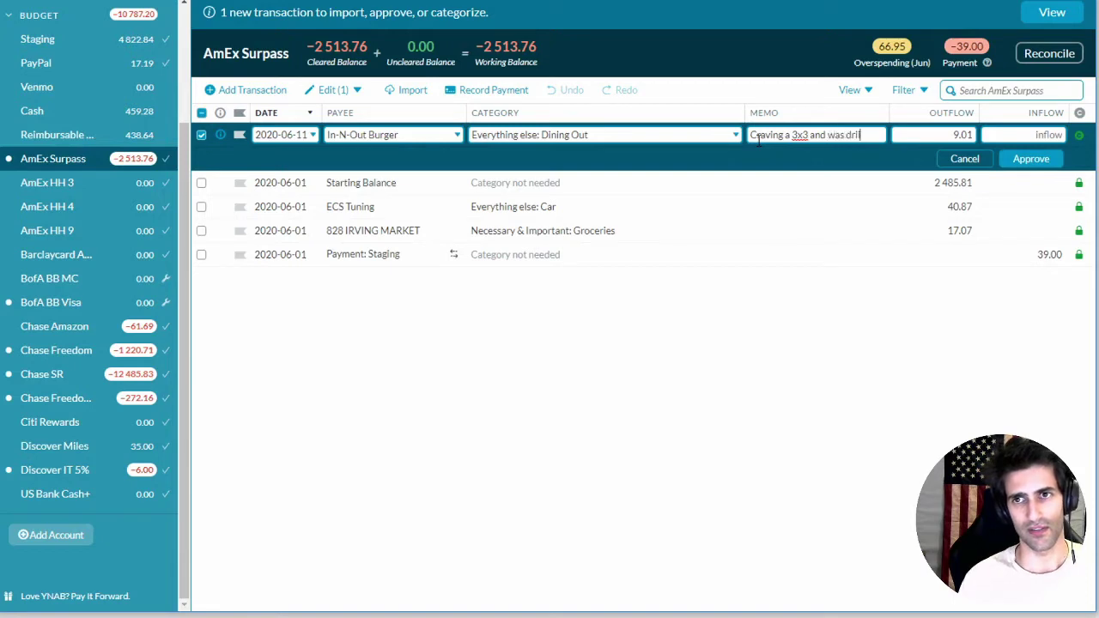
type("by an")
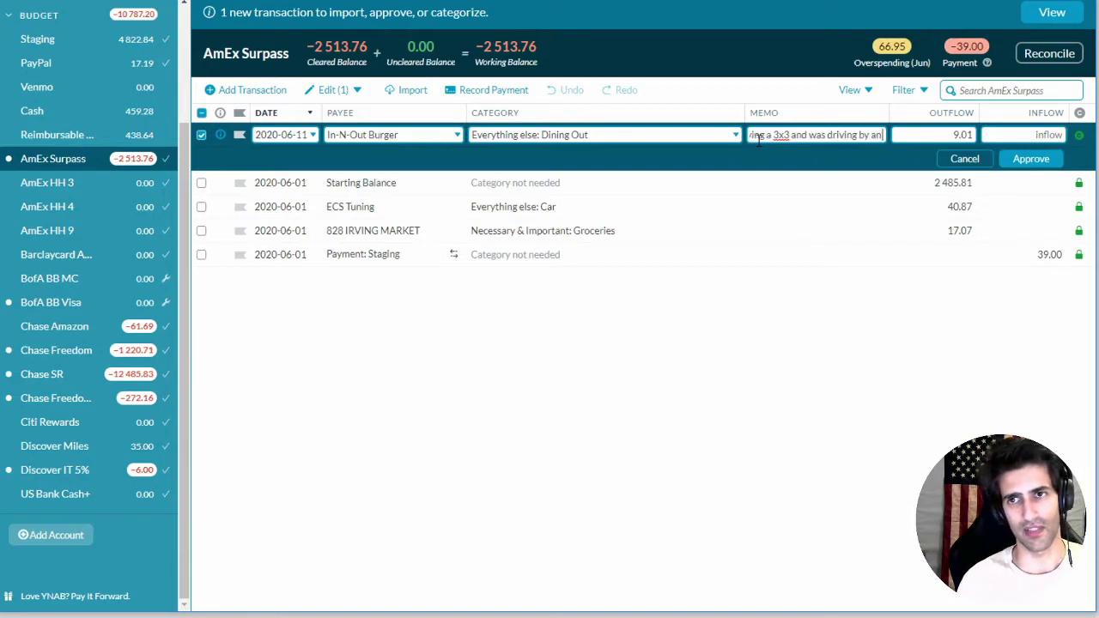
type(" In-N-Out")
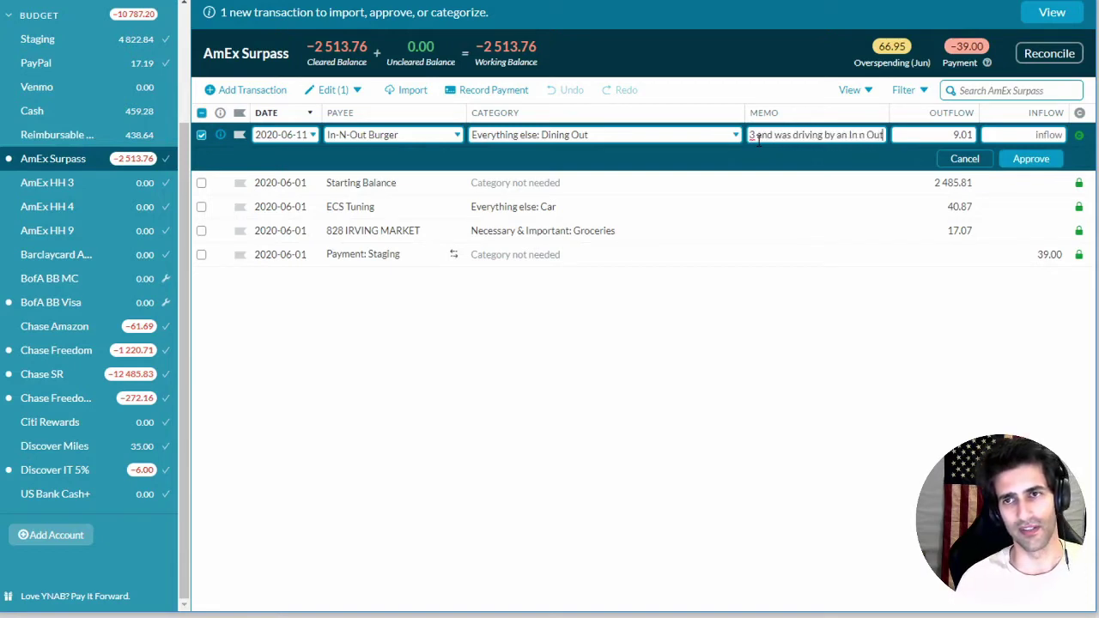
key("Return")
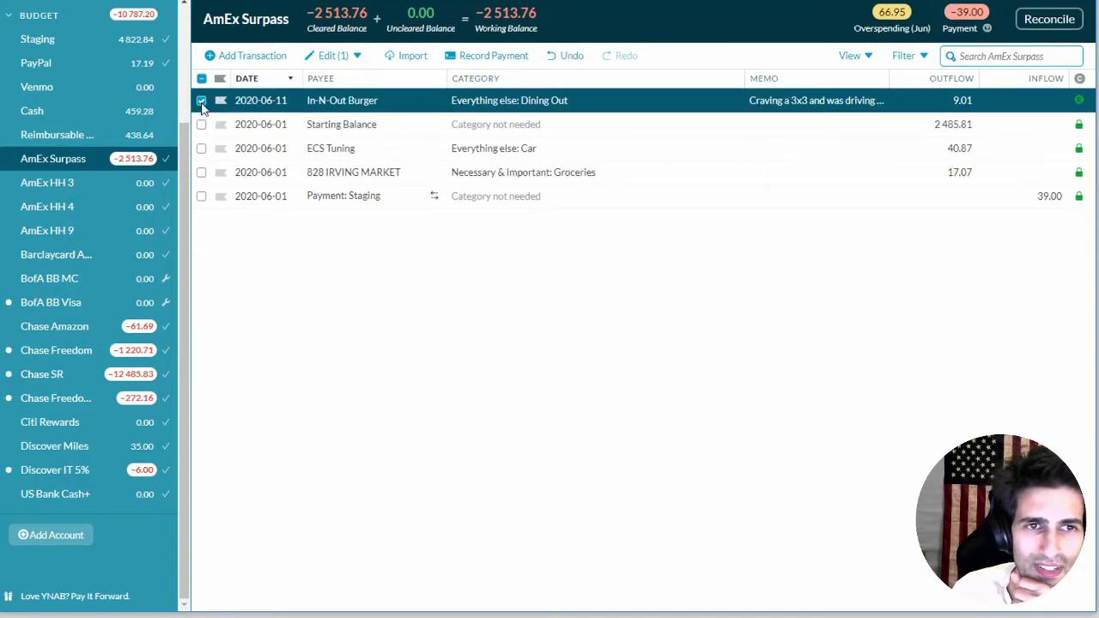
left_click(201, 102)
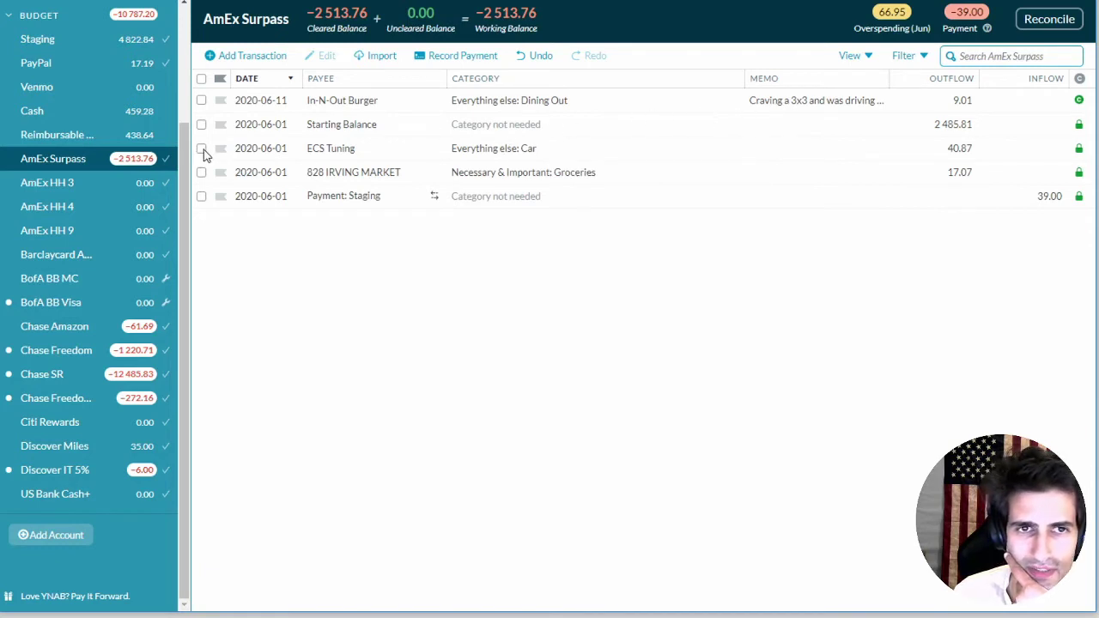
Add the memo "Part to fix car. Will it work? No idea." to the ECS Tuning transaction and save it.
double_click(769, 151)
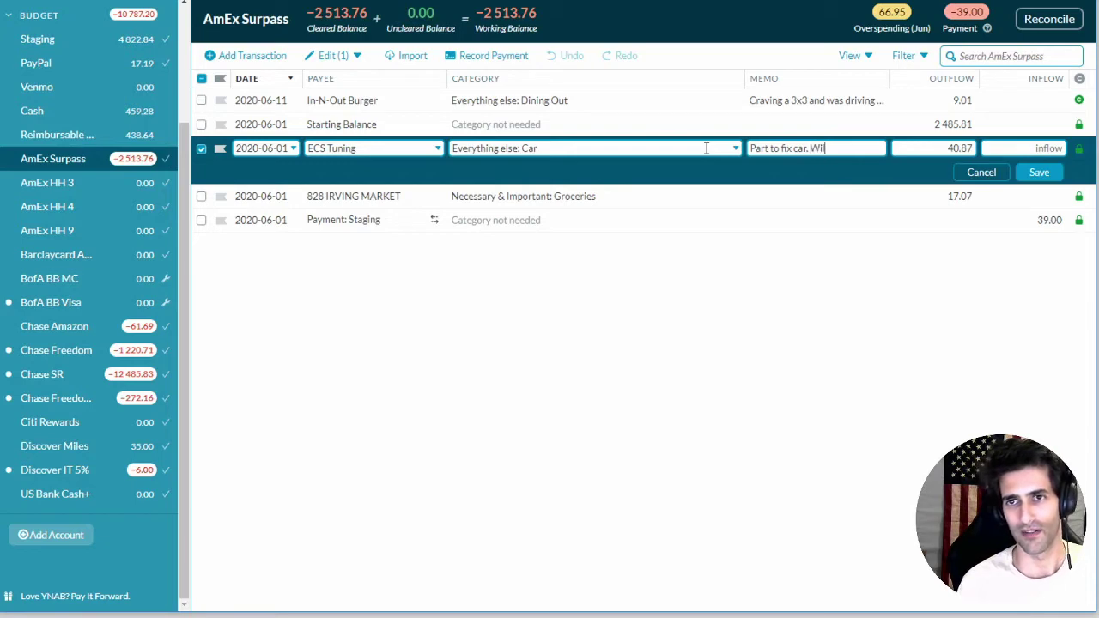
type("o idea.")
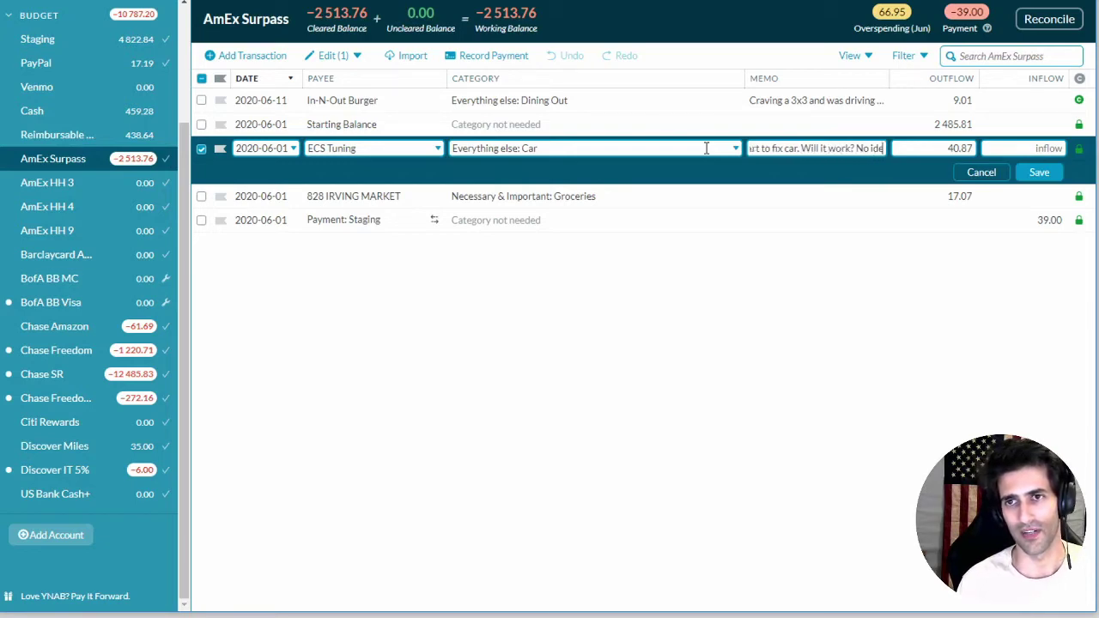
key("Return")
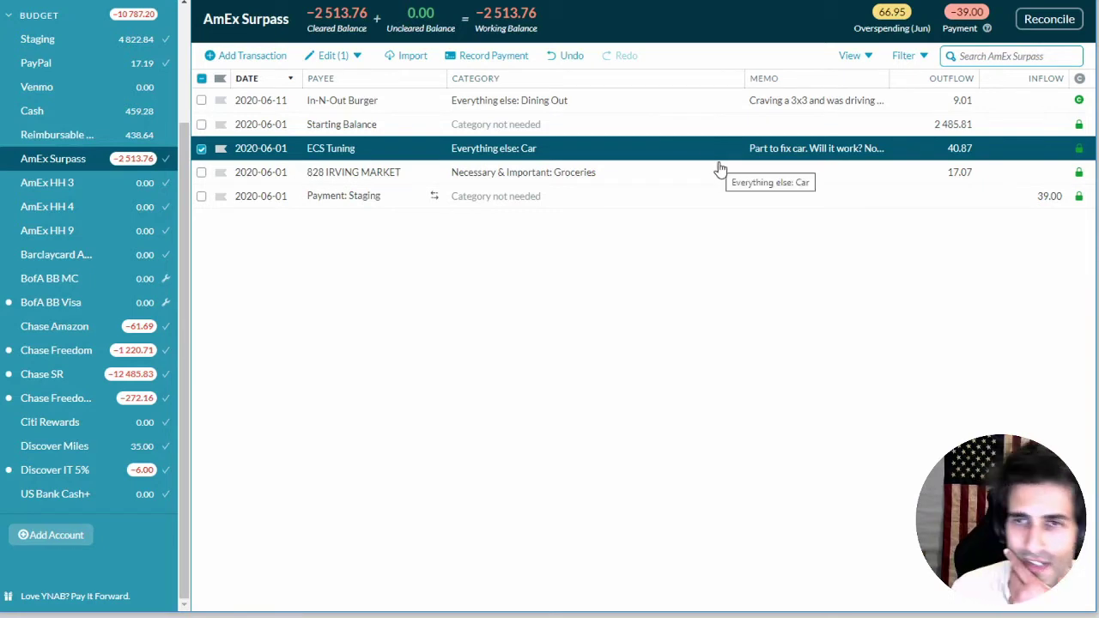
left_click(201, 153)
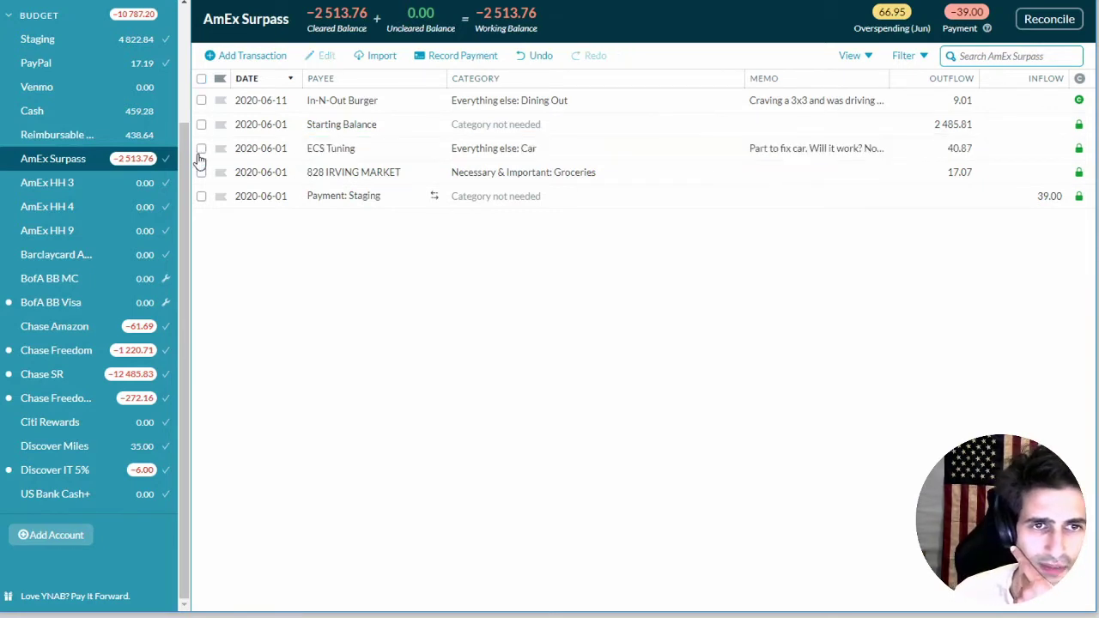
In BofA BB Visa, categorize the Google Storage transaction as Subscriptions and approve it.
left_click(73, 307)
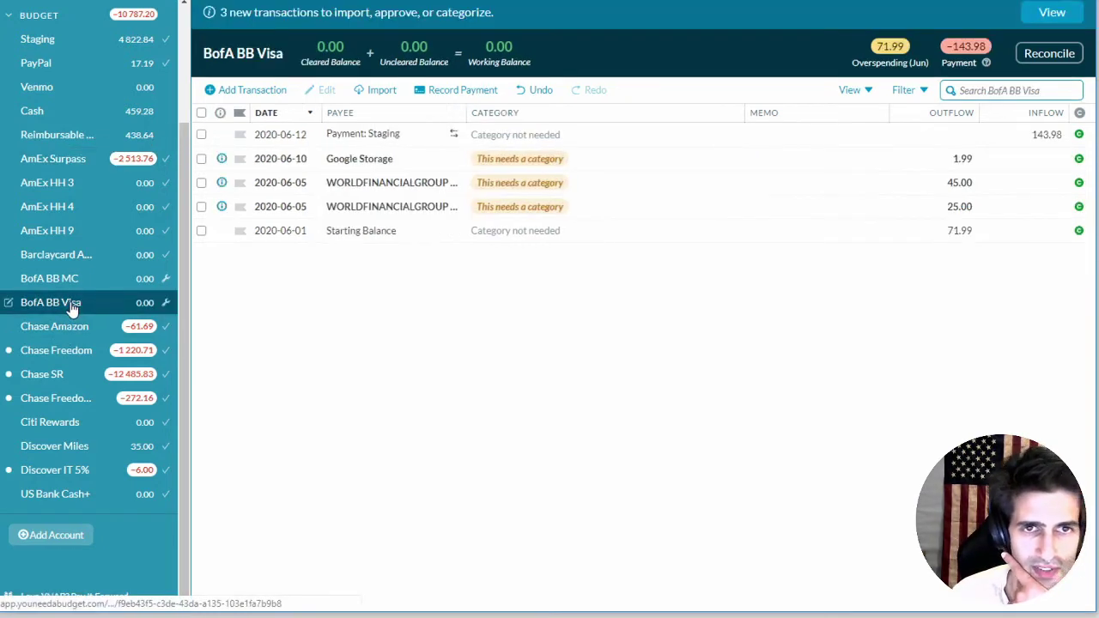
scroll(73, 308, "up", 3)
scroll(115, 350, "down", 3)
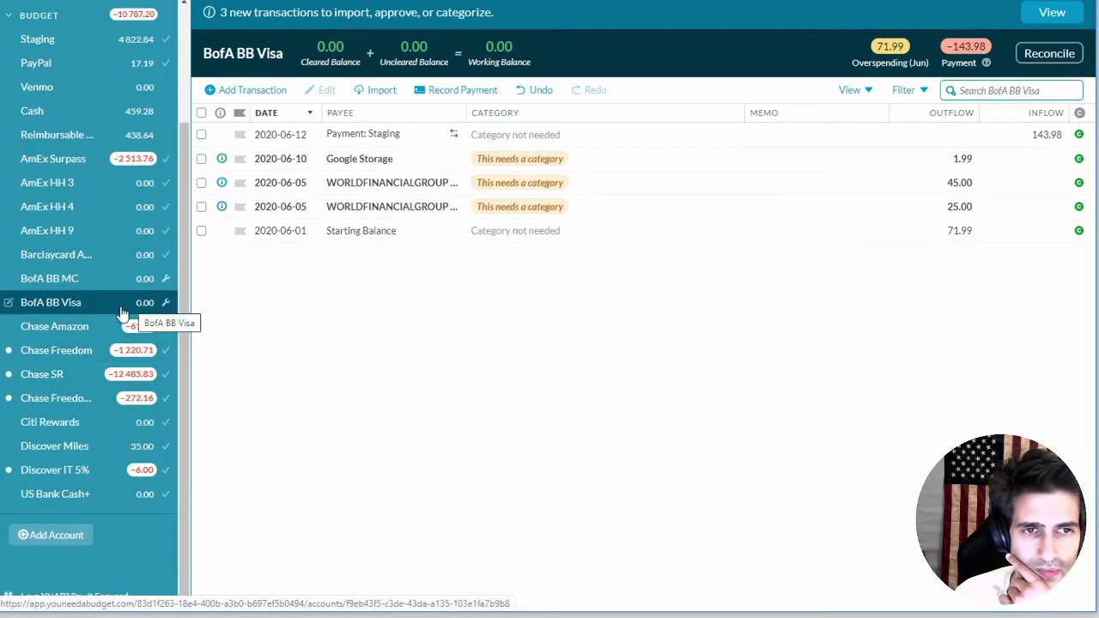
left_click(493, 164)
left_click(493, 163)
scroll(528, 313, "down", 1)
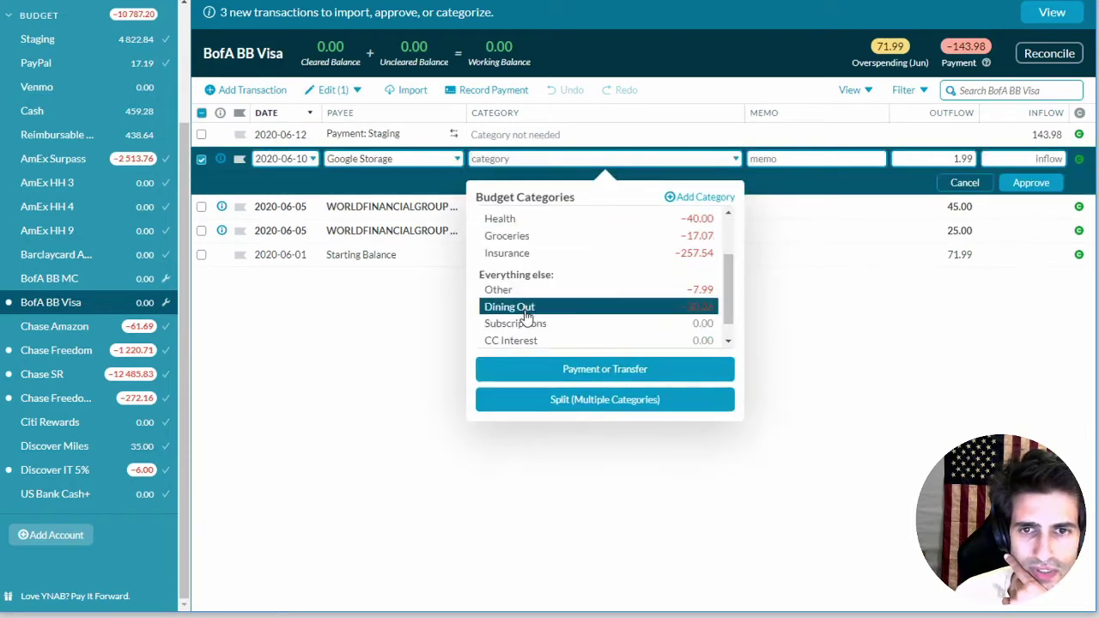
left_click(550, 324)
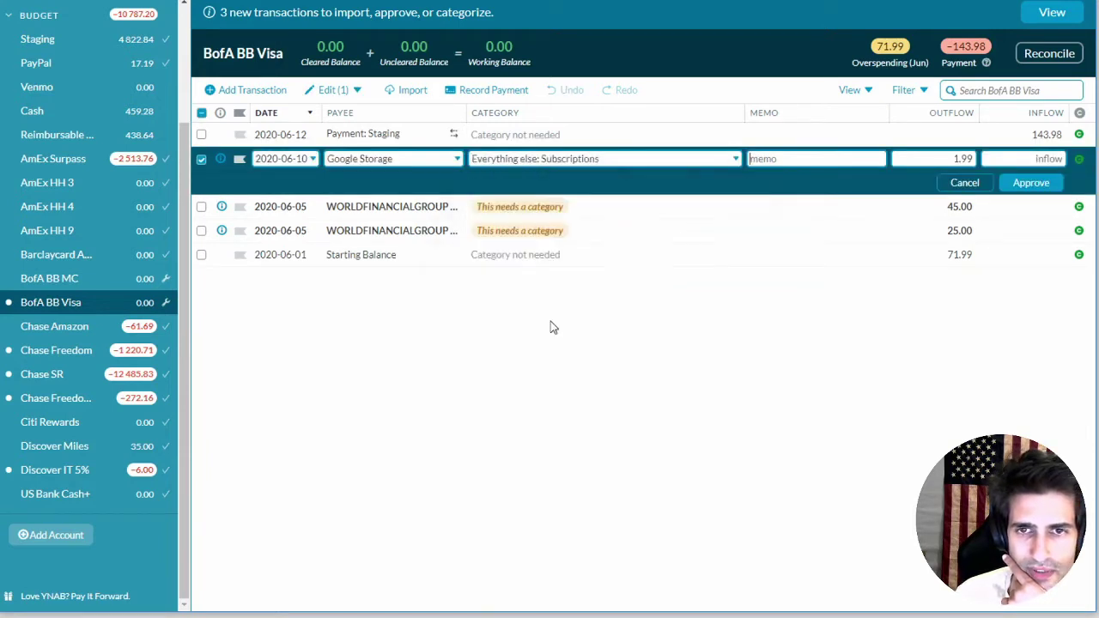
left_click(1019, 186)
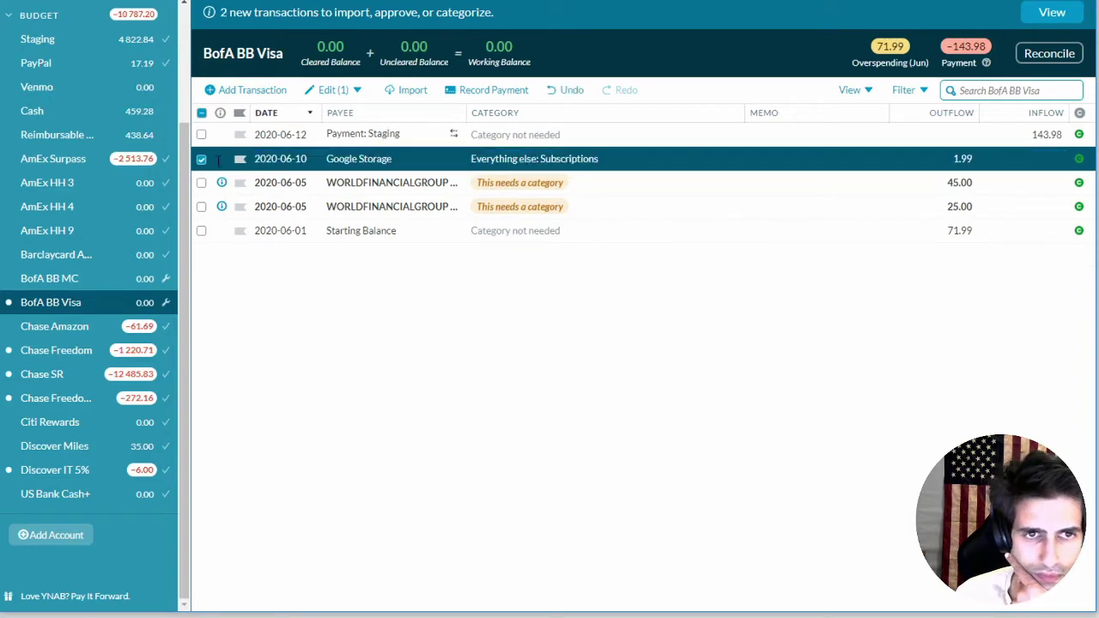
left_click(203, 159)
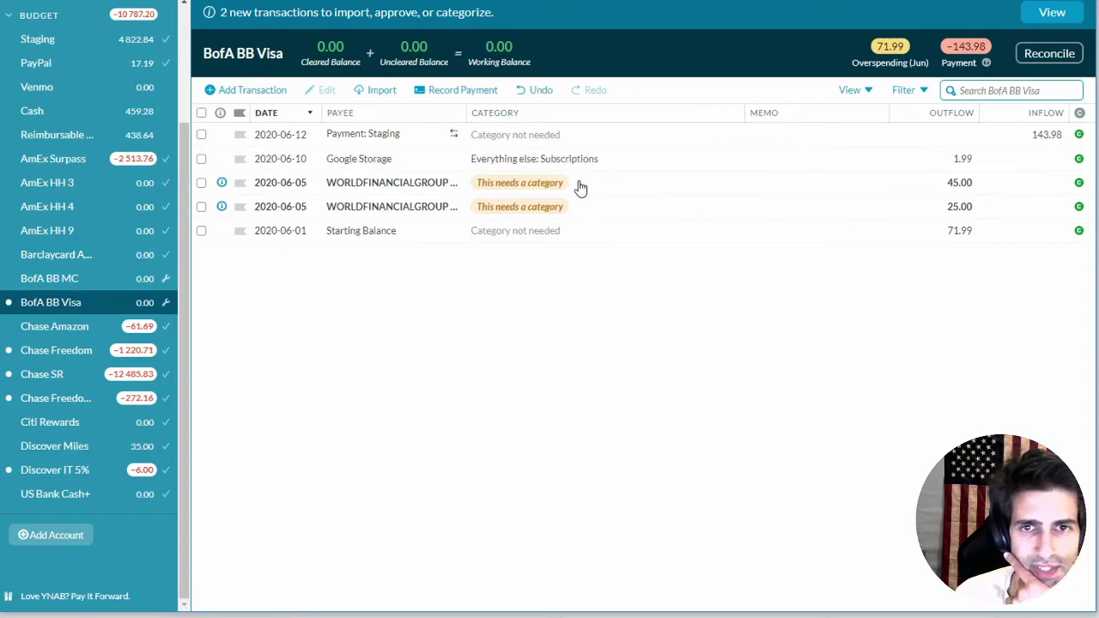
Categorize the 45.00 WORLDFINANCIALGROUP transaction as Subscriptions and approve it.
left_click(512, 185)
left_click(505, 183)
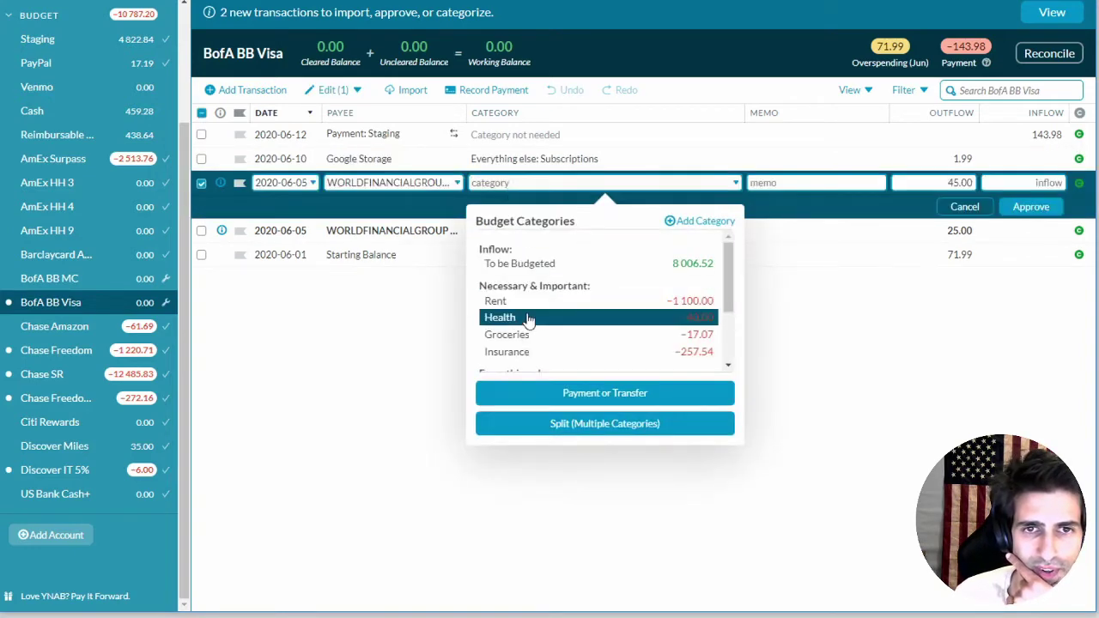
scroll(563, 333, "down", 3)
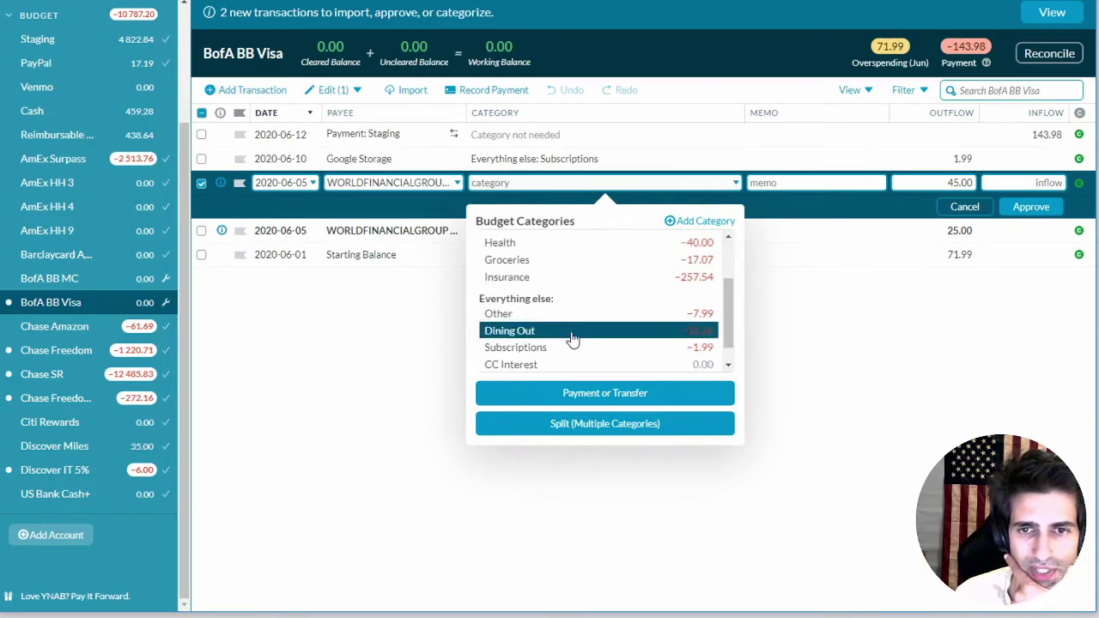
scroll(559, 343, "down", 1)
left_click(554, 330)
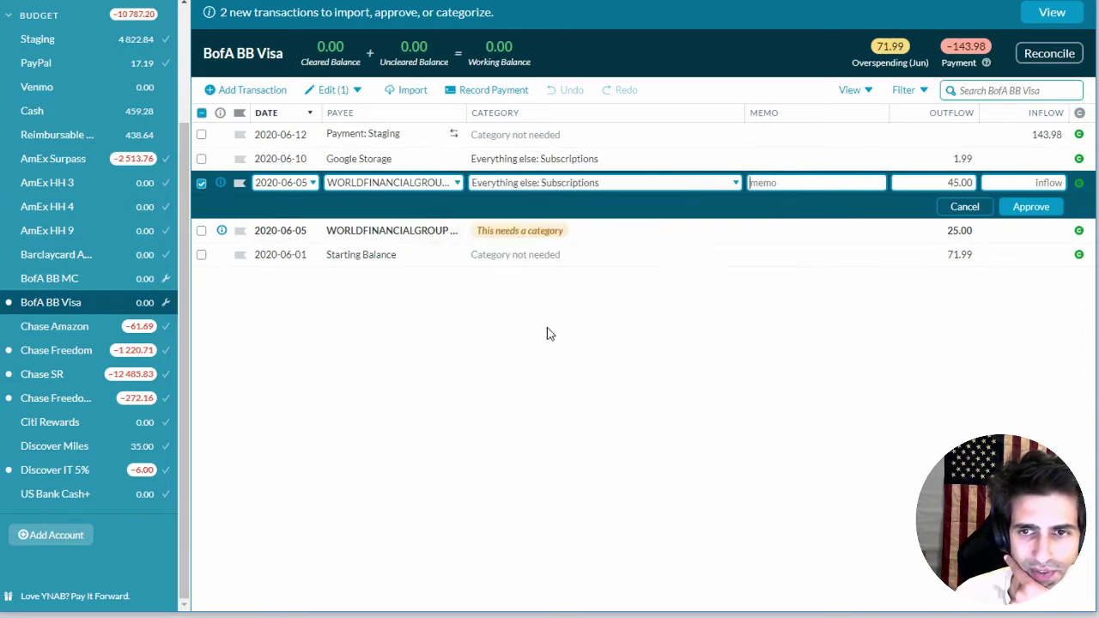
left_click(1013, 210)
Categorize the 25.00 WORLDFINANCIALGROUP transaction as Subscriptions and approve it.
left_click(517, 207)
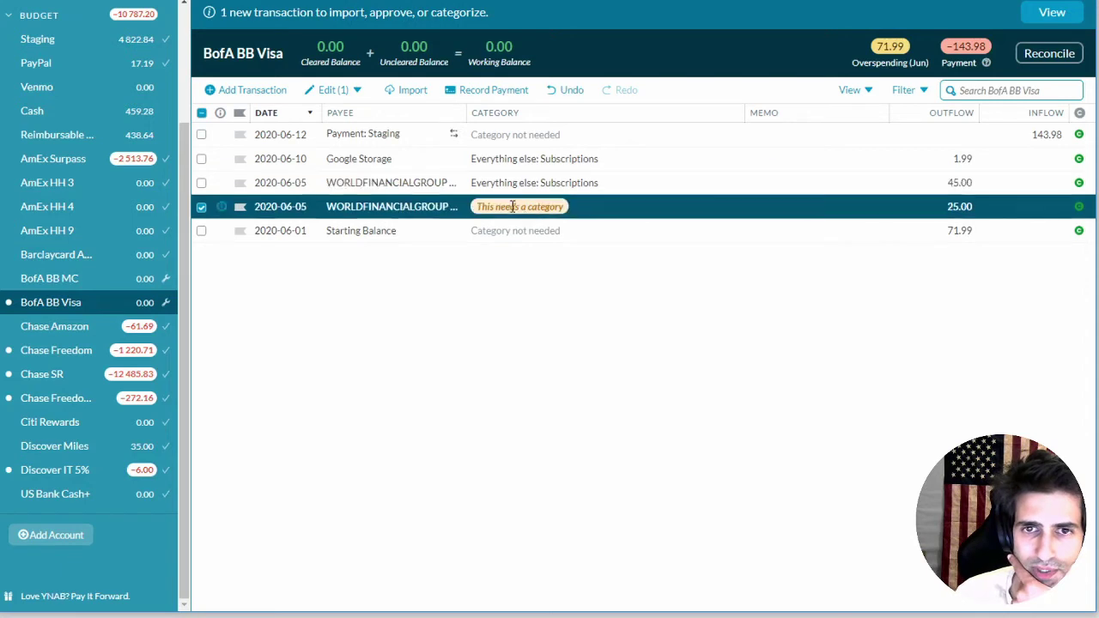
left_click(511, 206)
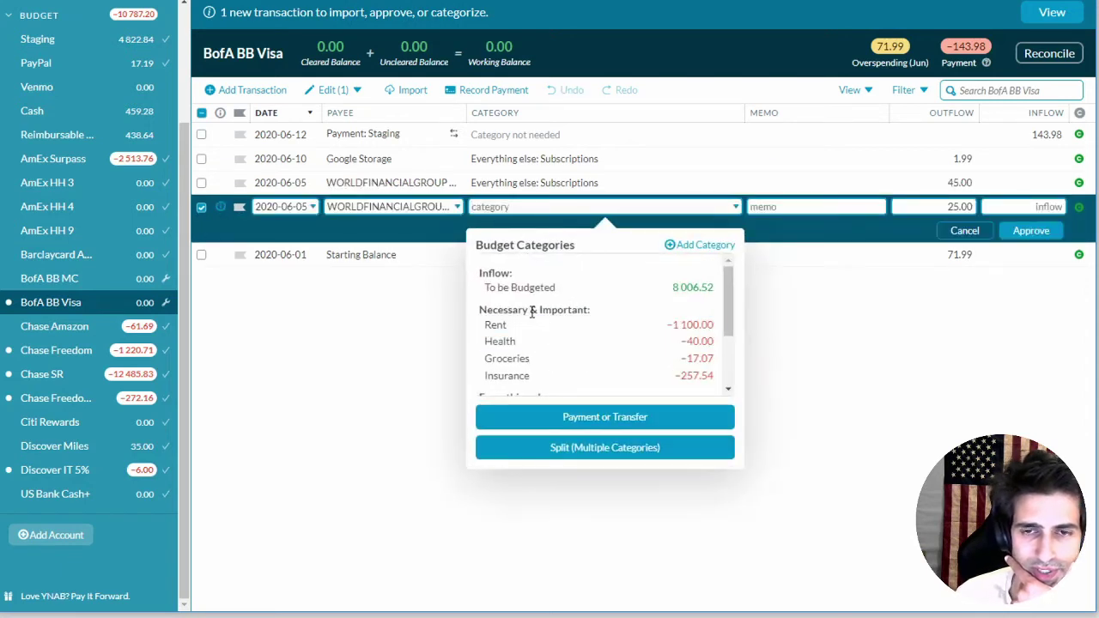
scroll(532, 314, "down", 2)
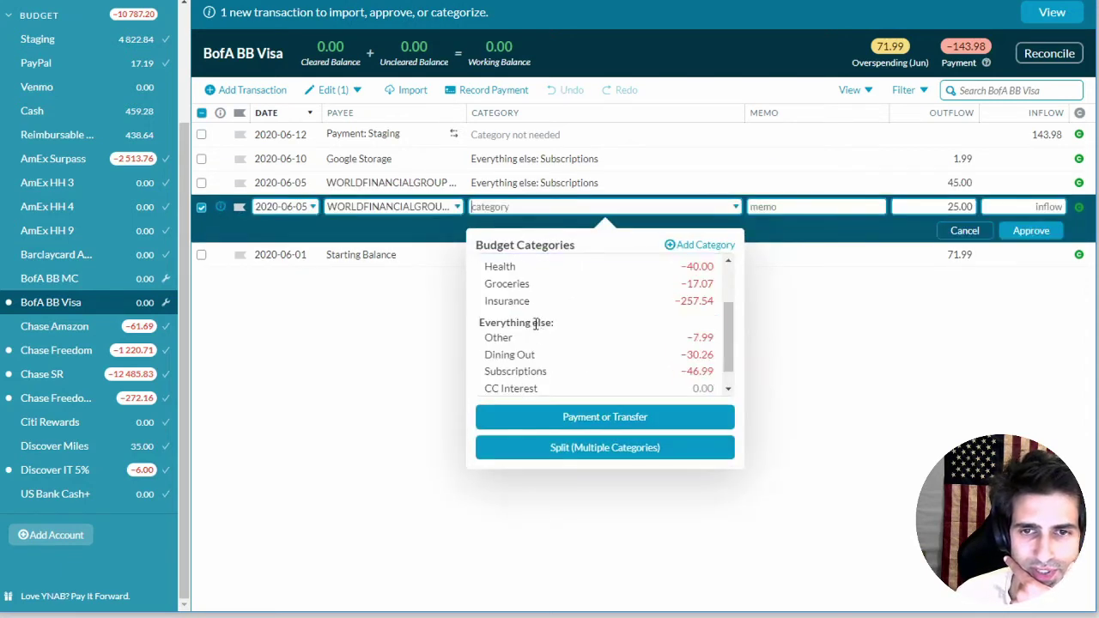
left_click(540, 374)
left_click(1011, 234)
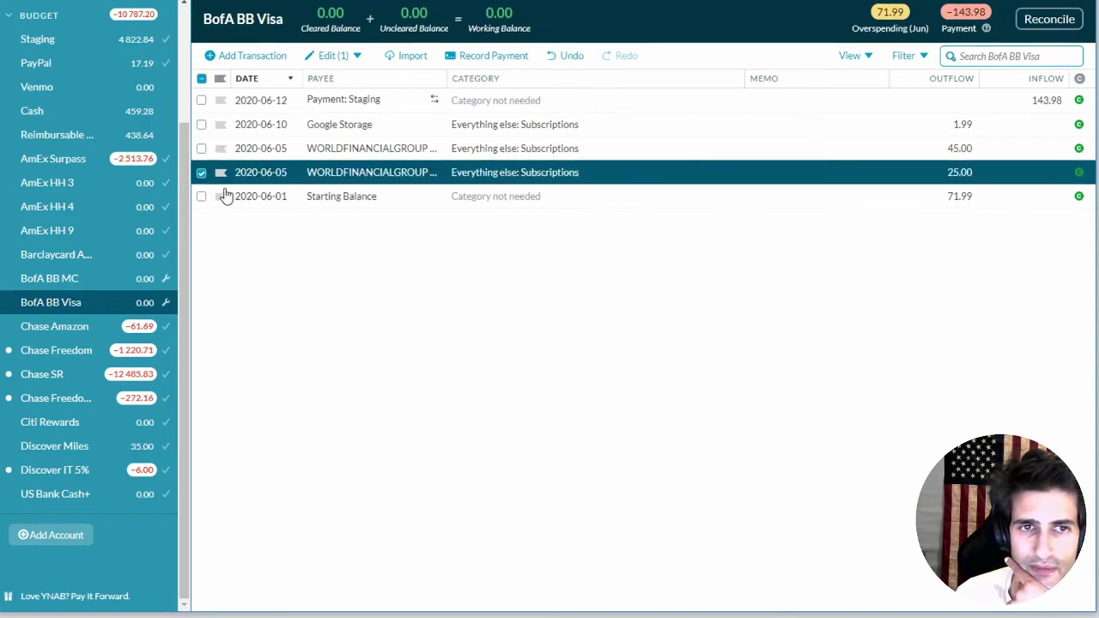
left_click(201, 174)
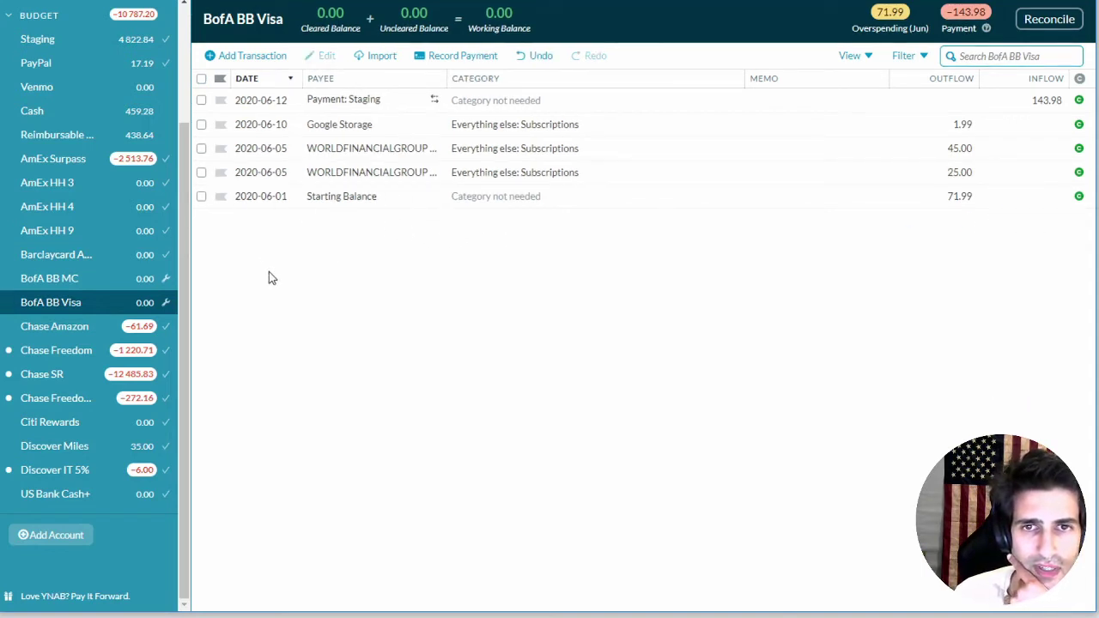
In Chase Freedom, categorize the purchase interest charge as CC Interest and approve it.
left_click(54, 354)
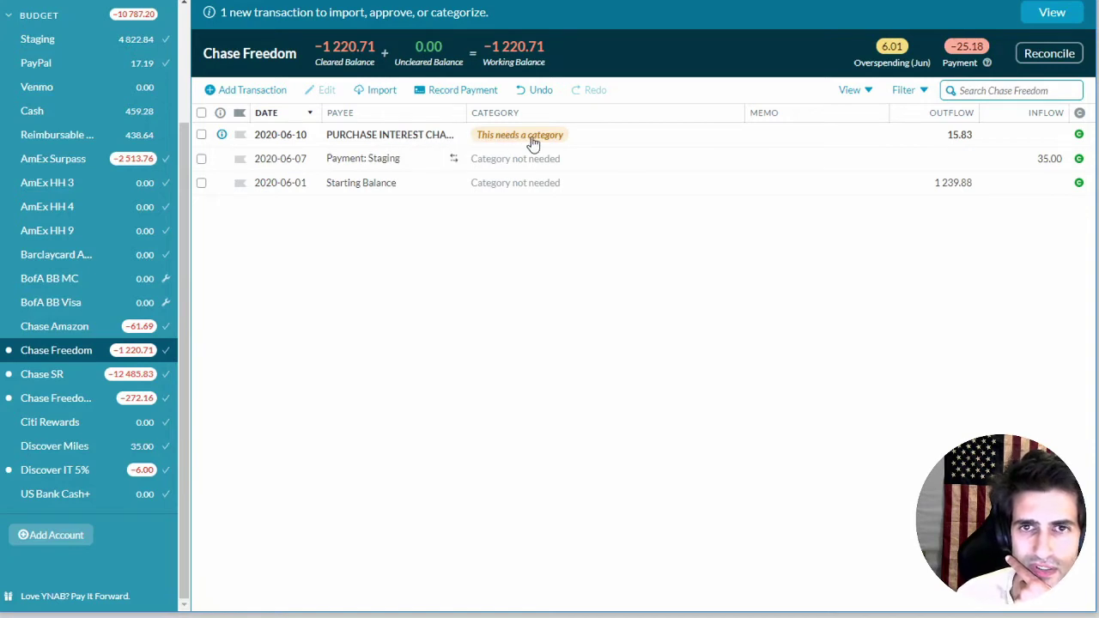
left_click(502, 146)
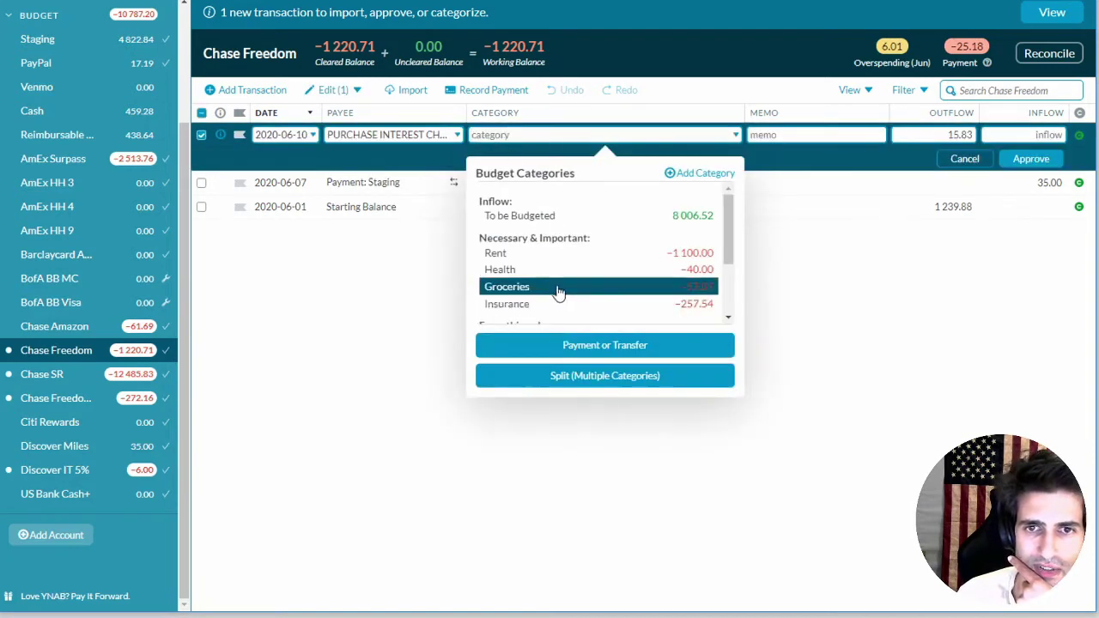
scroll(549, 290, "down", 2)
left_click(527, 317)
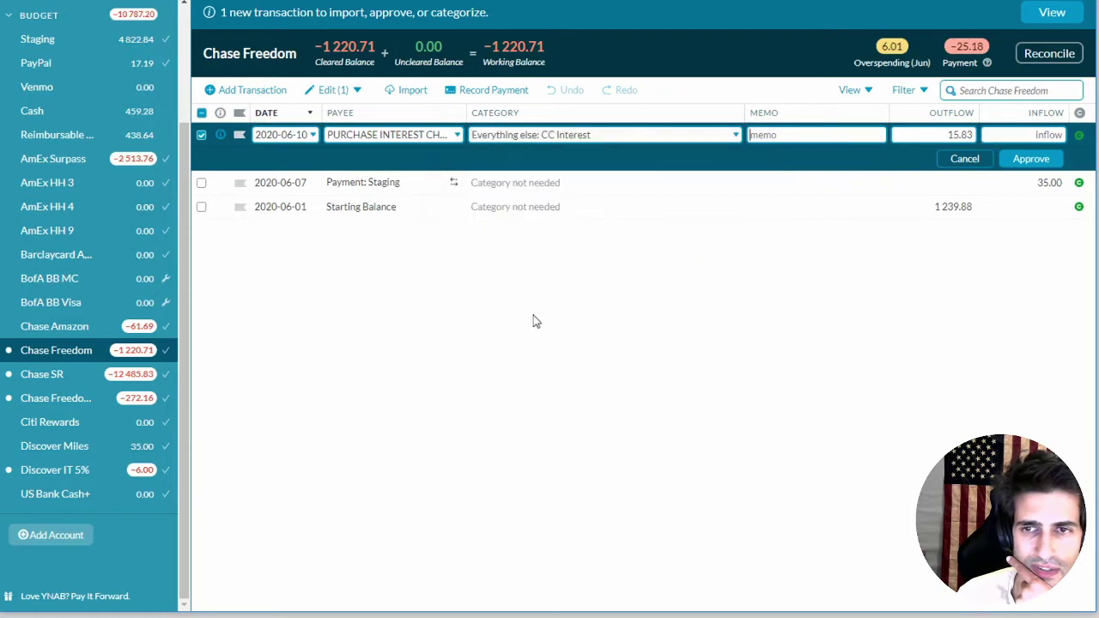
left_click(1019, 163)
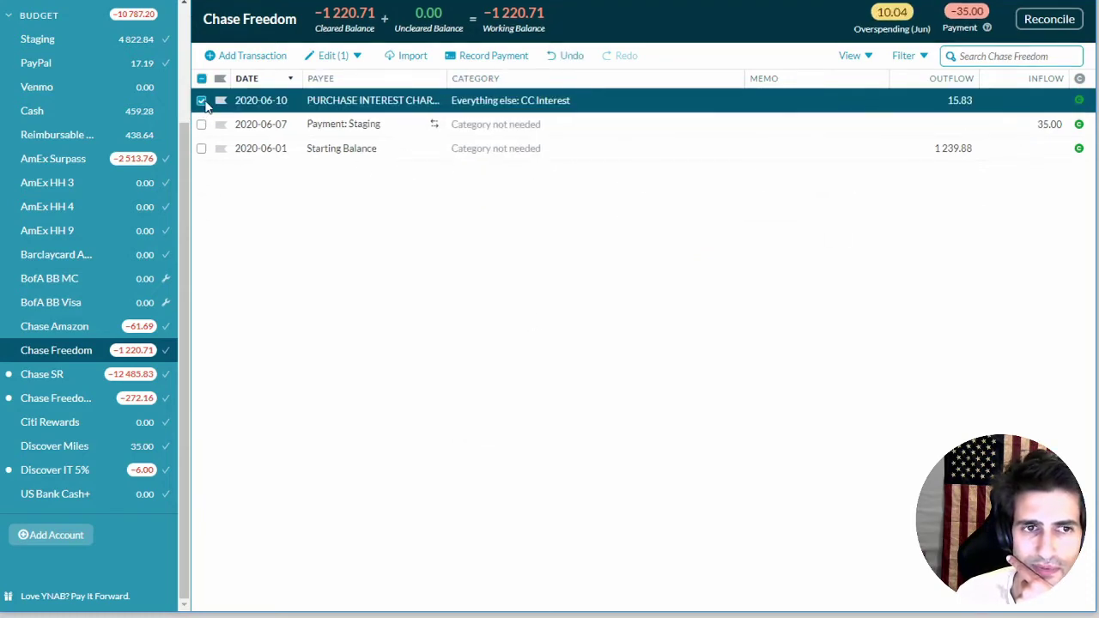
left_click(203, 99)
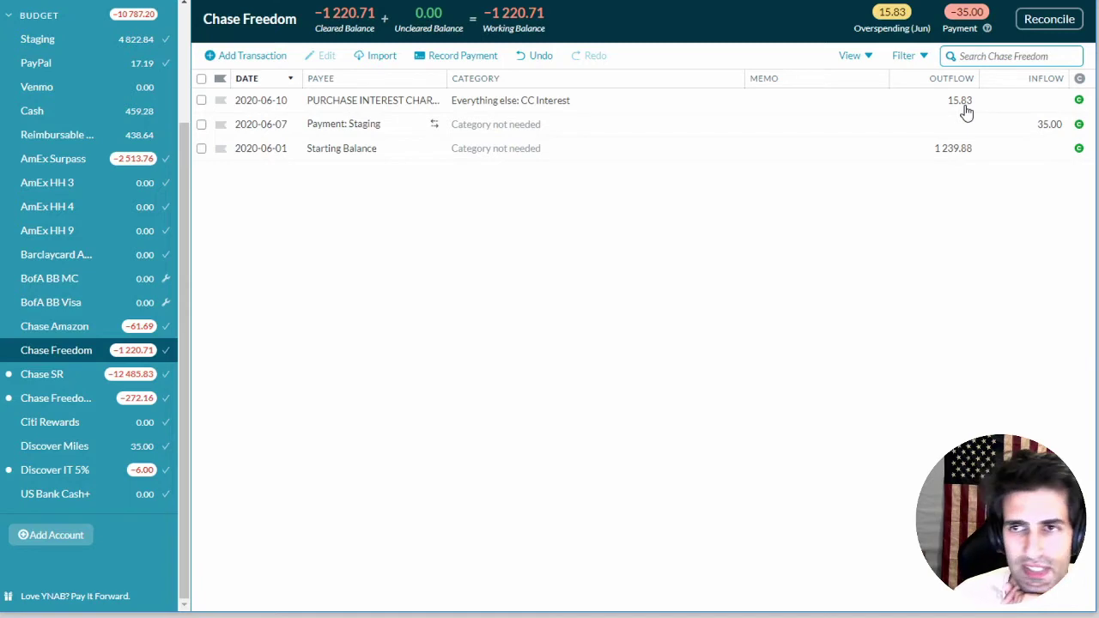
In Chase SR, categorize the purchase interest charge as CC Interest and approve it.
left_click(56, 384)
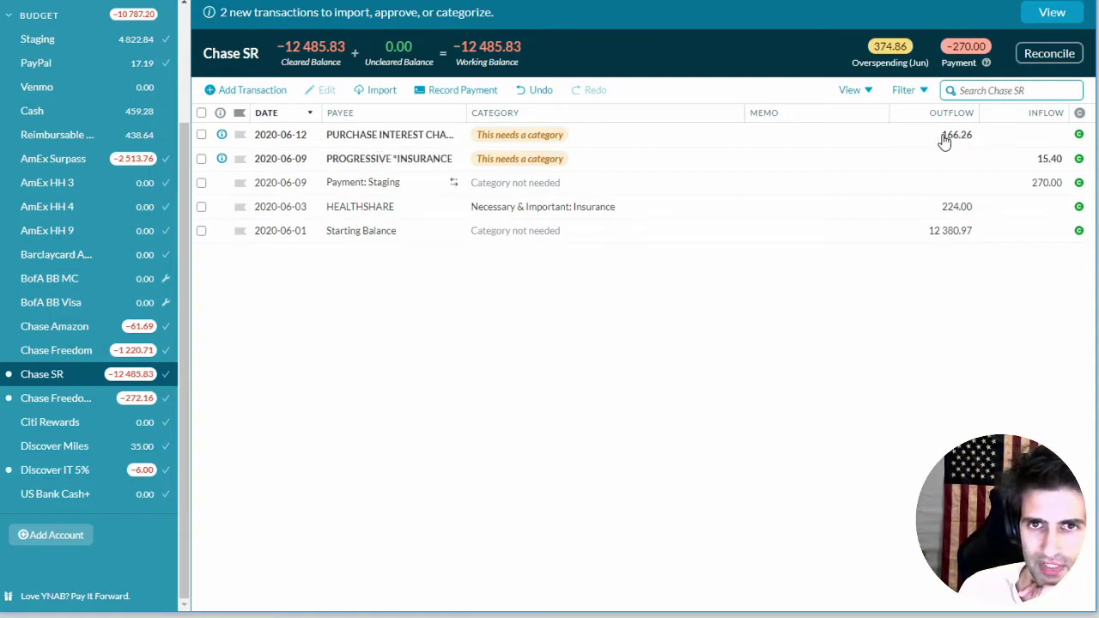
left_click(518, 135)
left_click(518, 135)
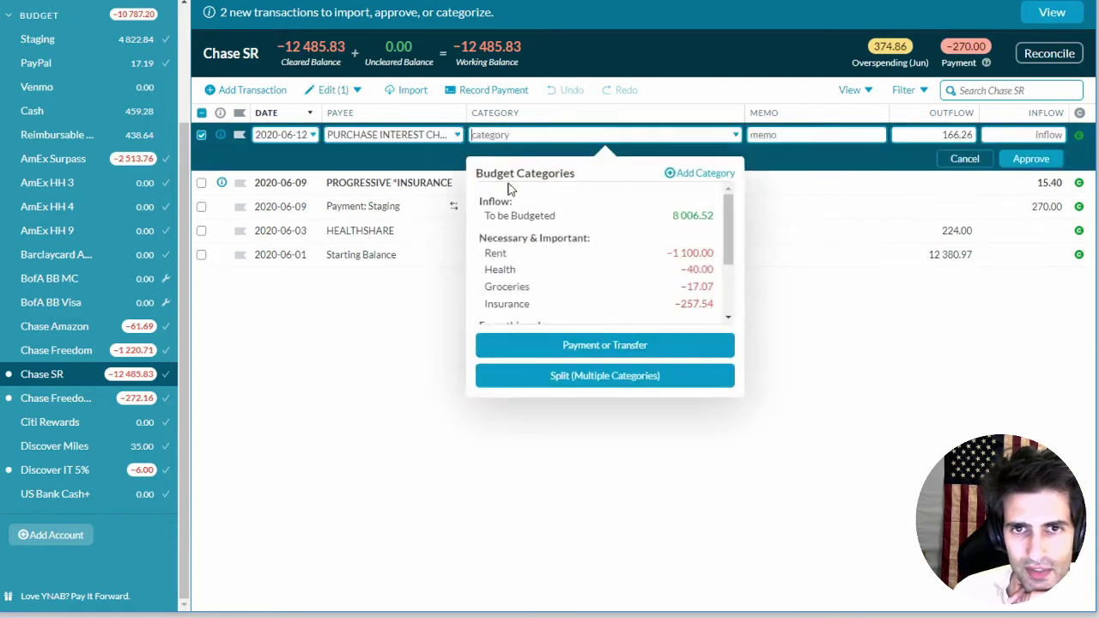
scroll(535, 282, "down", 3)
left_click(541, 316)
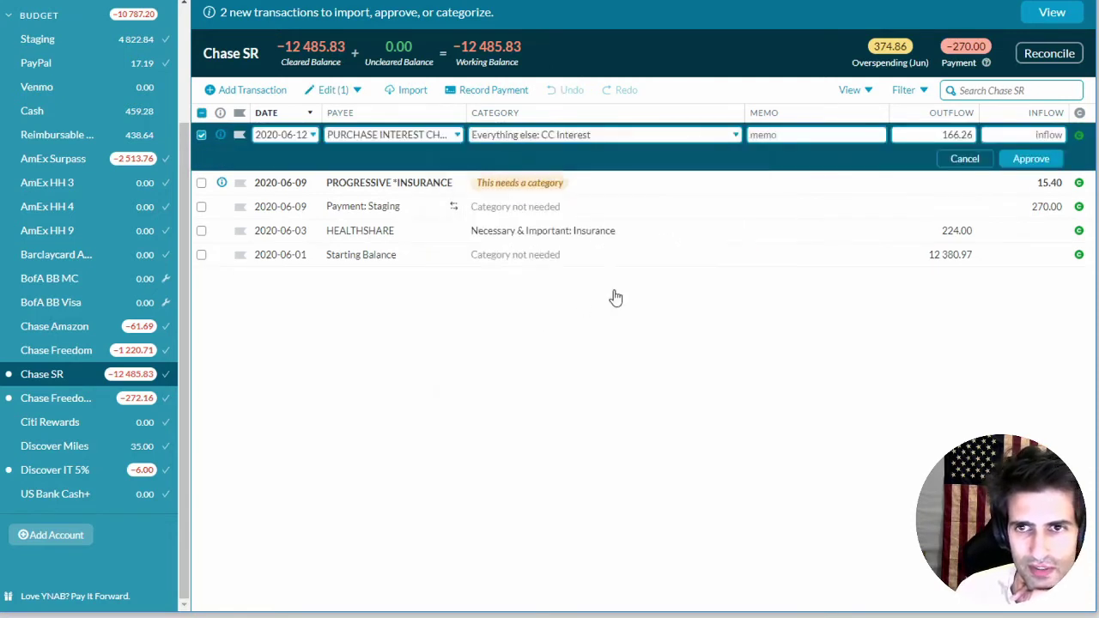
left_click(1030, 159)
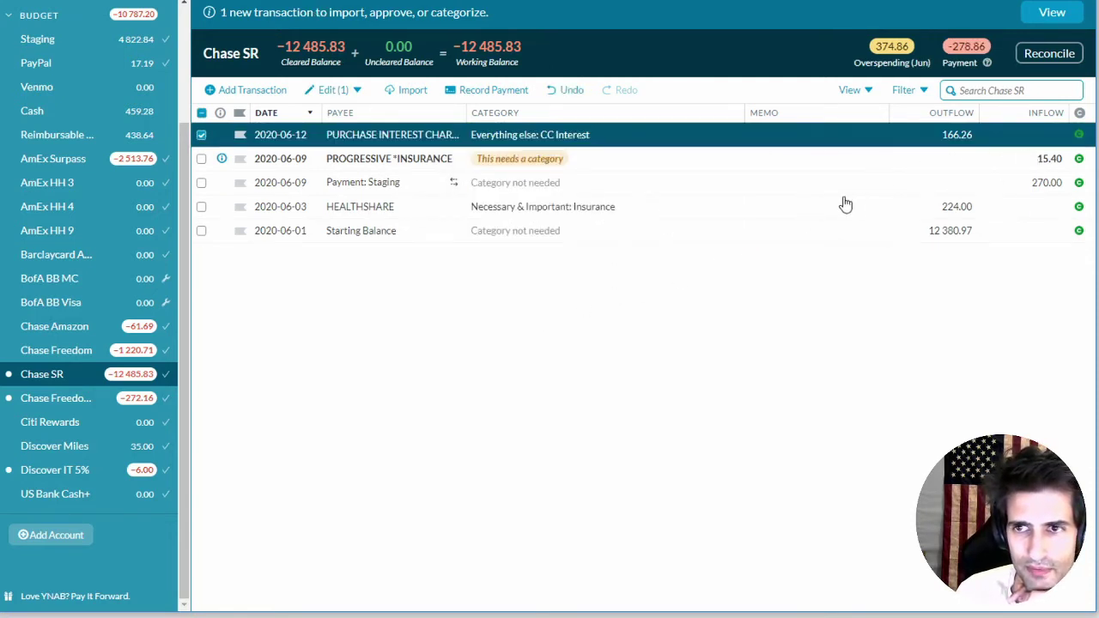
left_click(201, 135)
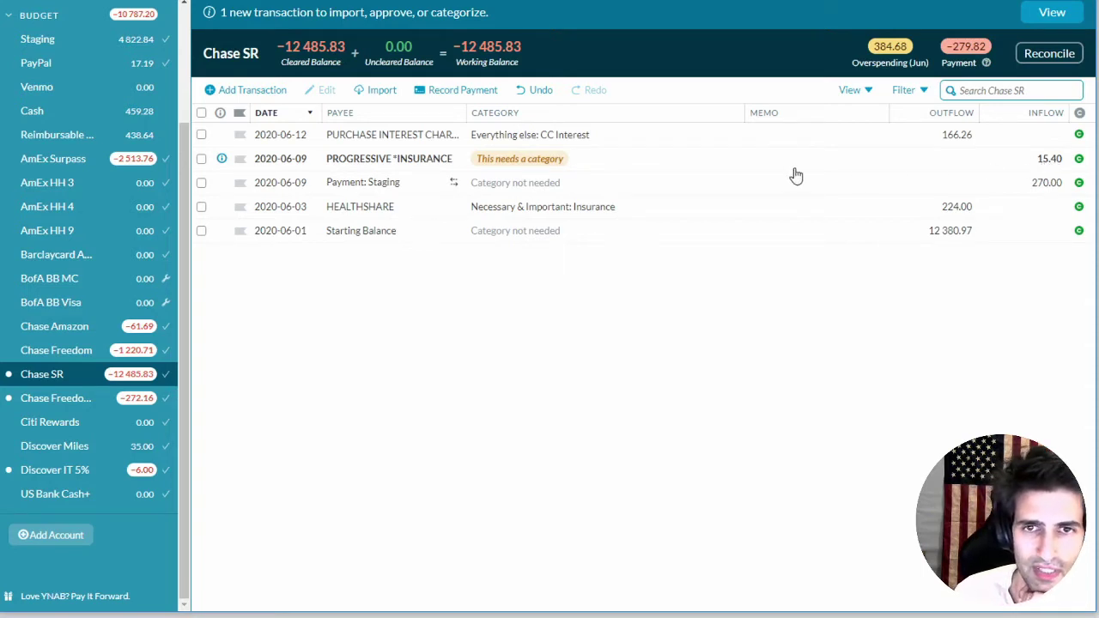
Categorize the PROGRESSIVE *INSURANCE inflow in Chase SR as Car and approve it.
left_click(500, 160)
left_click(496, 159)
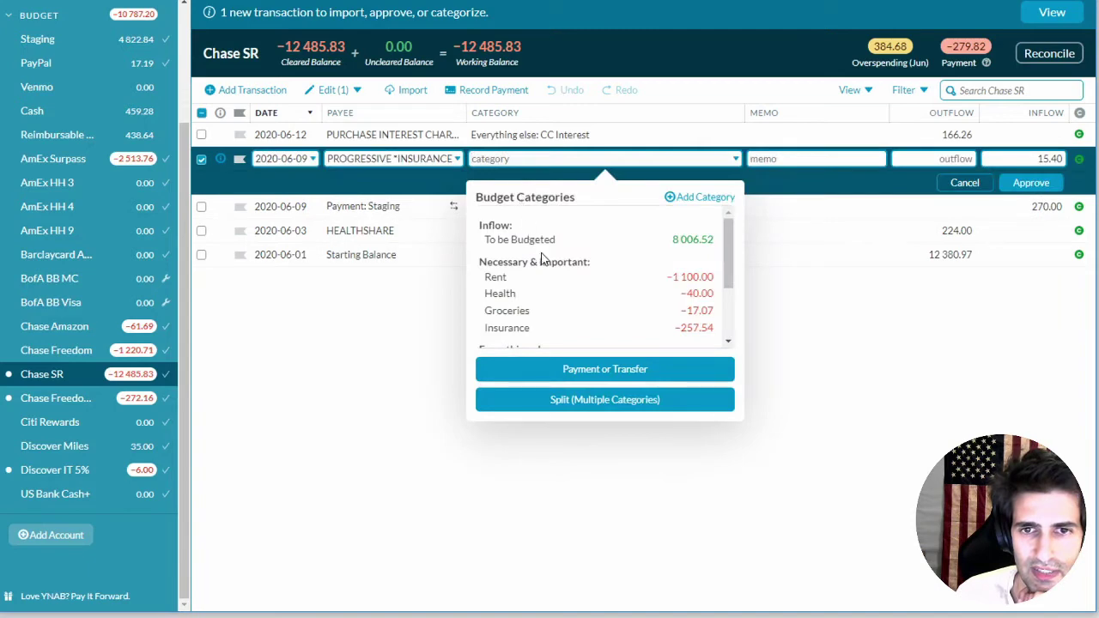
scroll(540, 285, "down", 1)
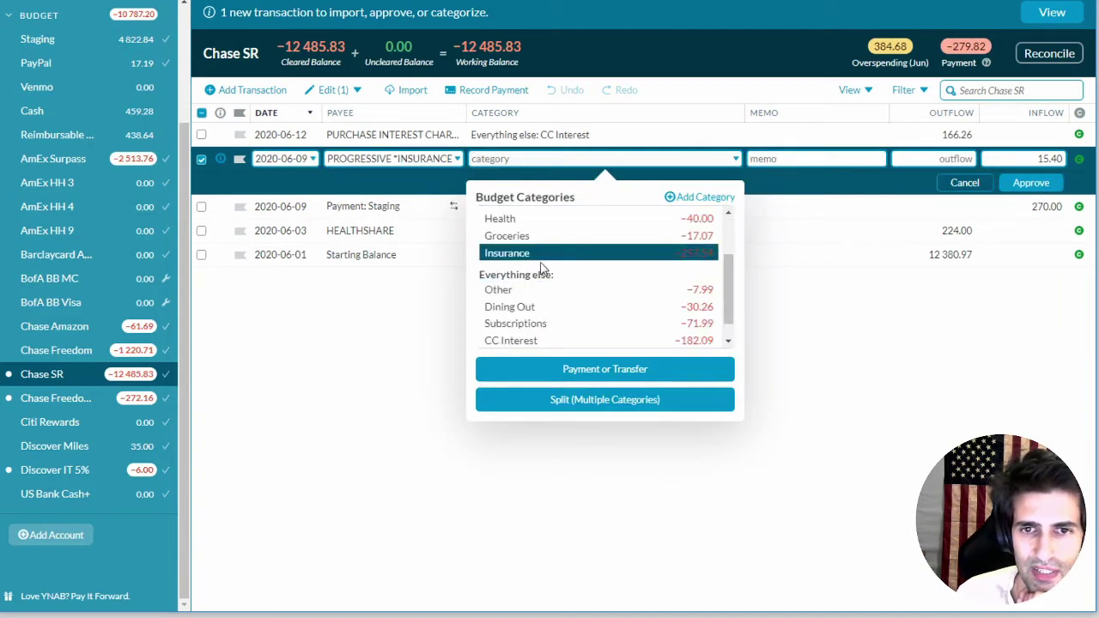
scroll(539, 257, "down", 1)
left_click(522, 336)
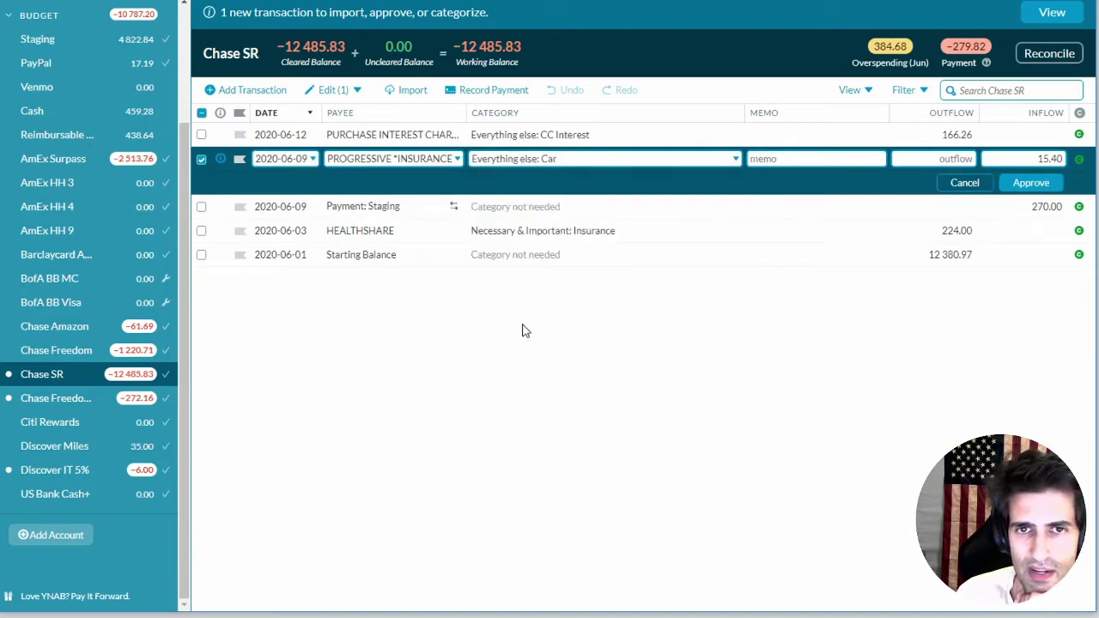
left_click(1030, 183)
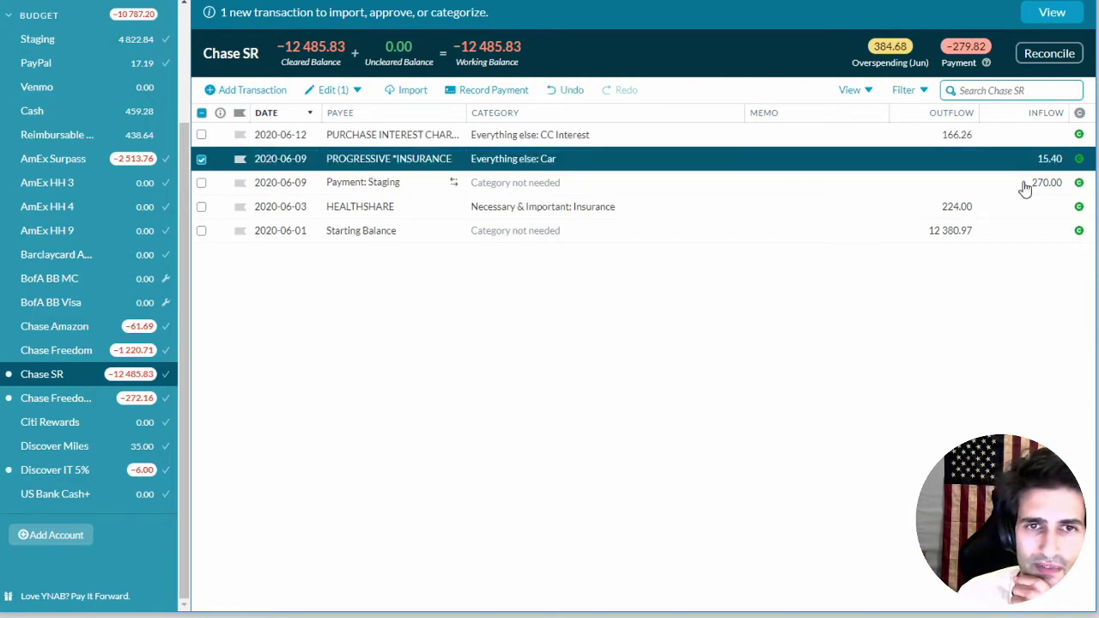
left_click(201, 125)
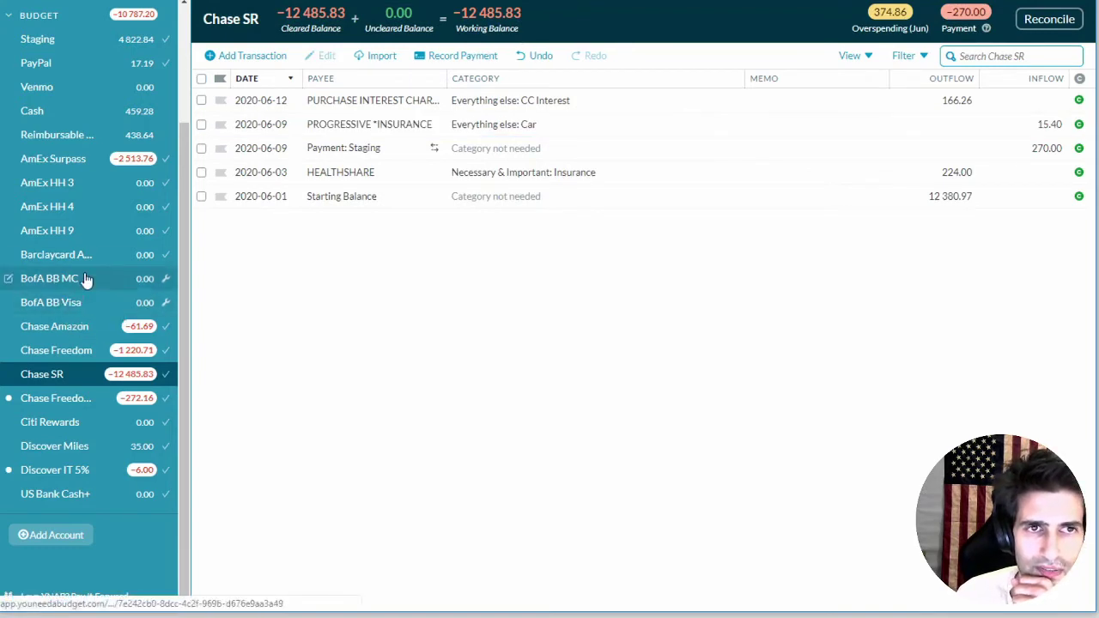
In the June 2020 budget, examine the transactions behind the Car category's activity.
scroll(84, 255, "up", 2)
scroll(85, 255, "up", 1)
left_click(59, 57)
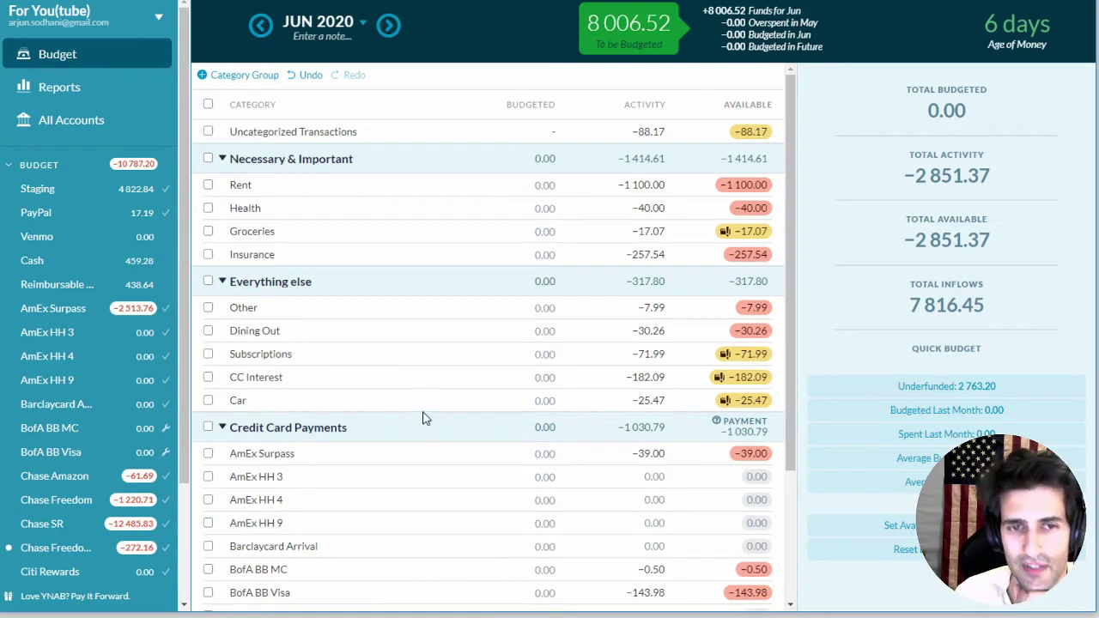
left_click(655, 403)
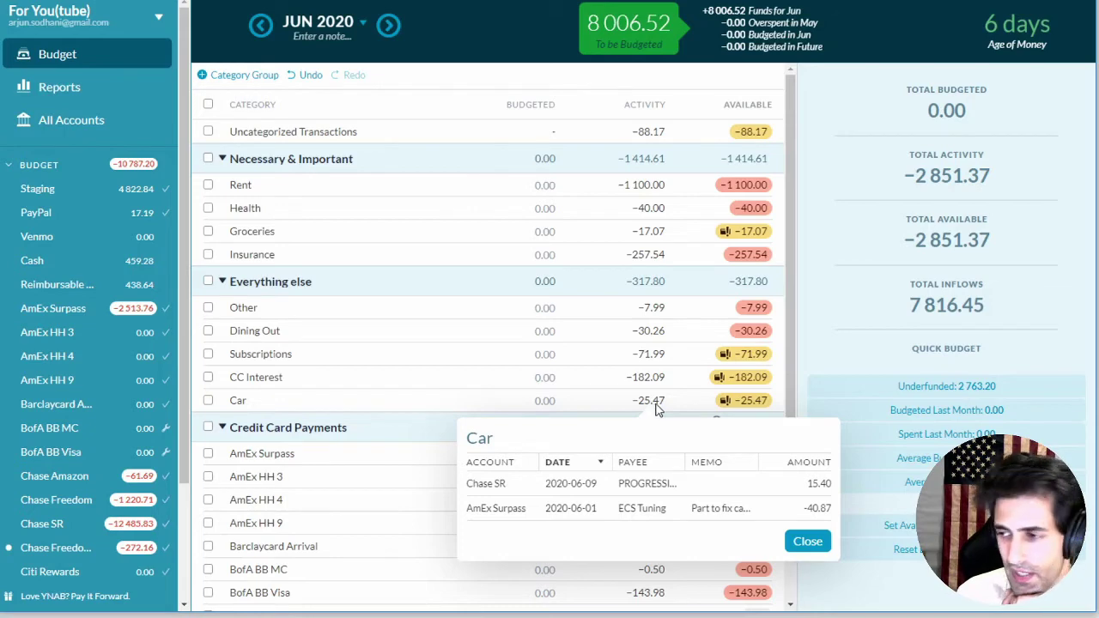
left_click(798, 541)
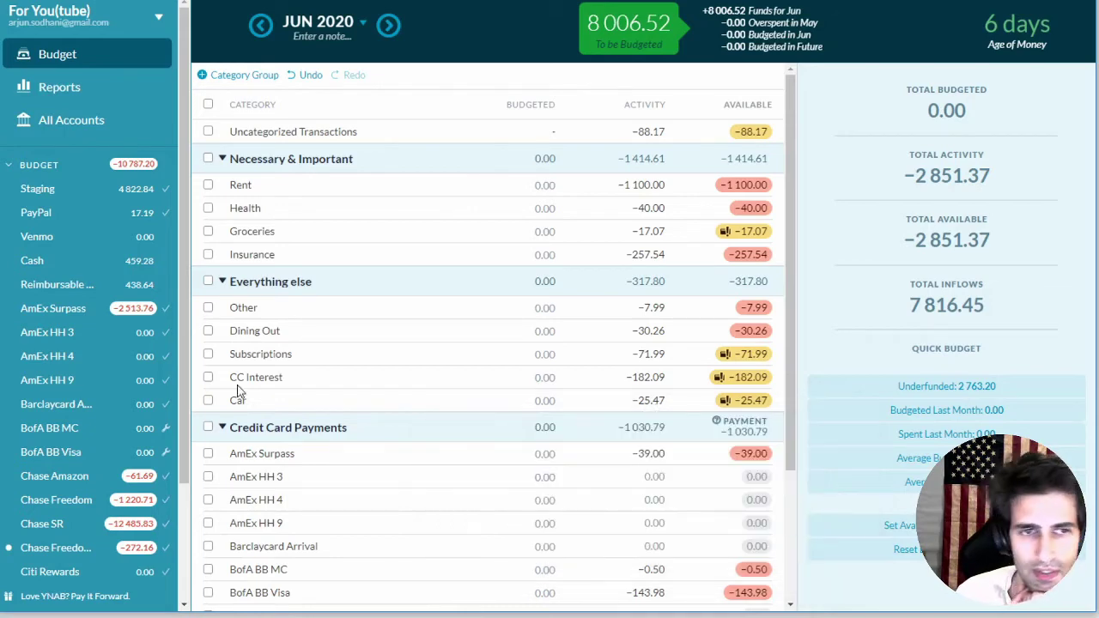
Open the Chase Freedom Unlimited account and import its pending transaction.
scroll(169, 380, "down", 3)
left_click(154, 398)
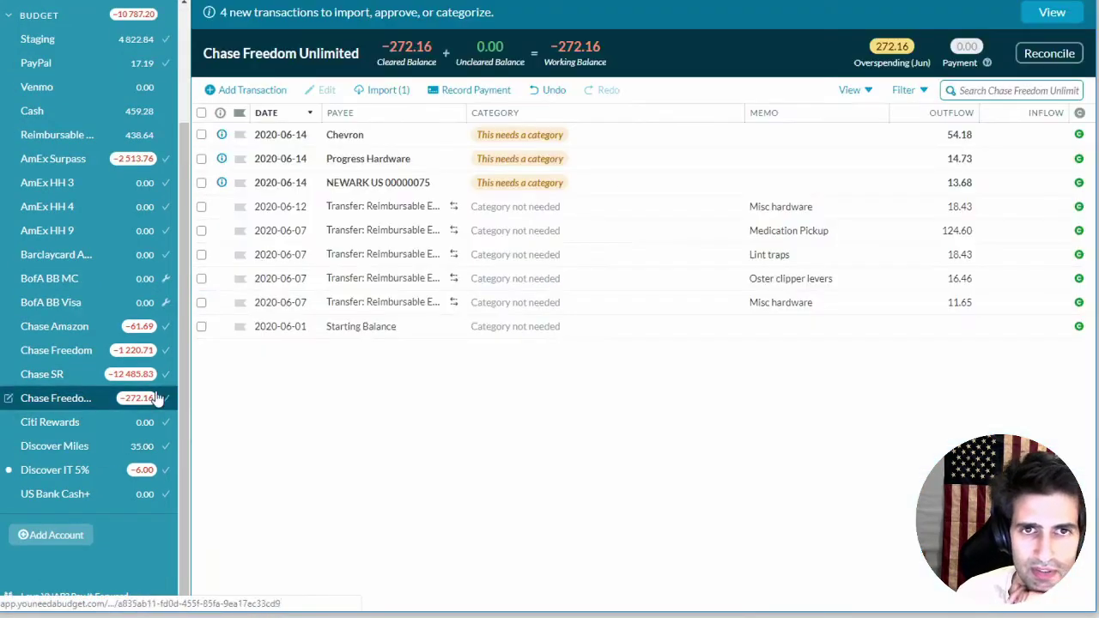
left_click(391, 91)
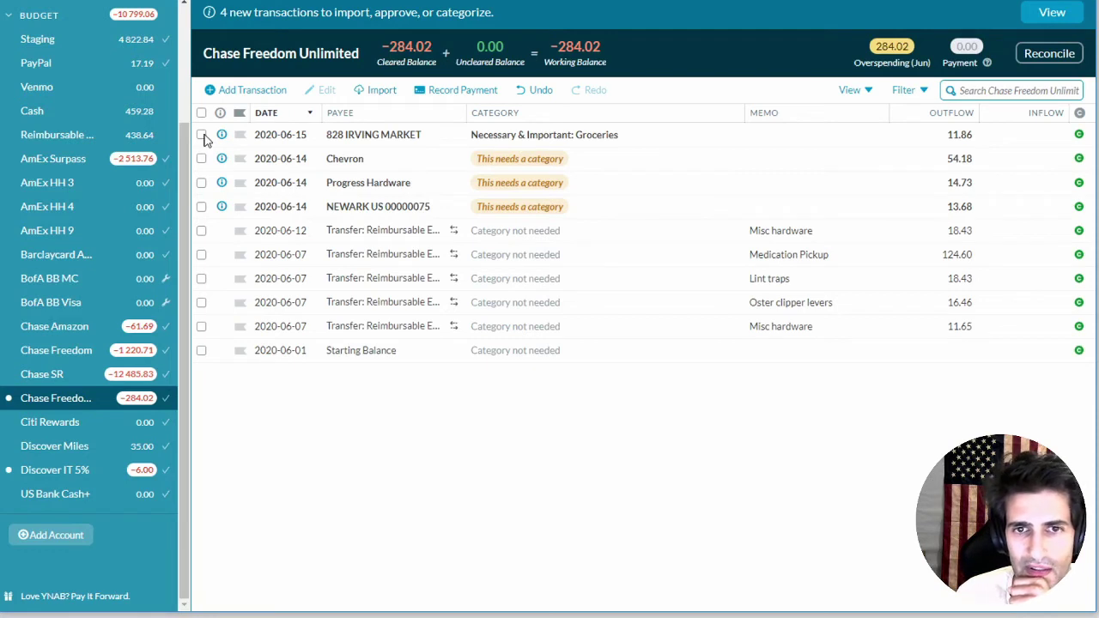
left_click(201, 135)
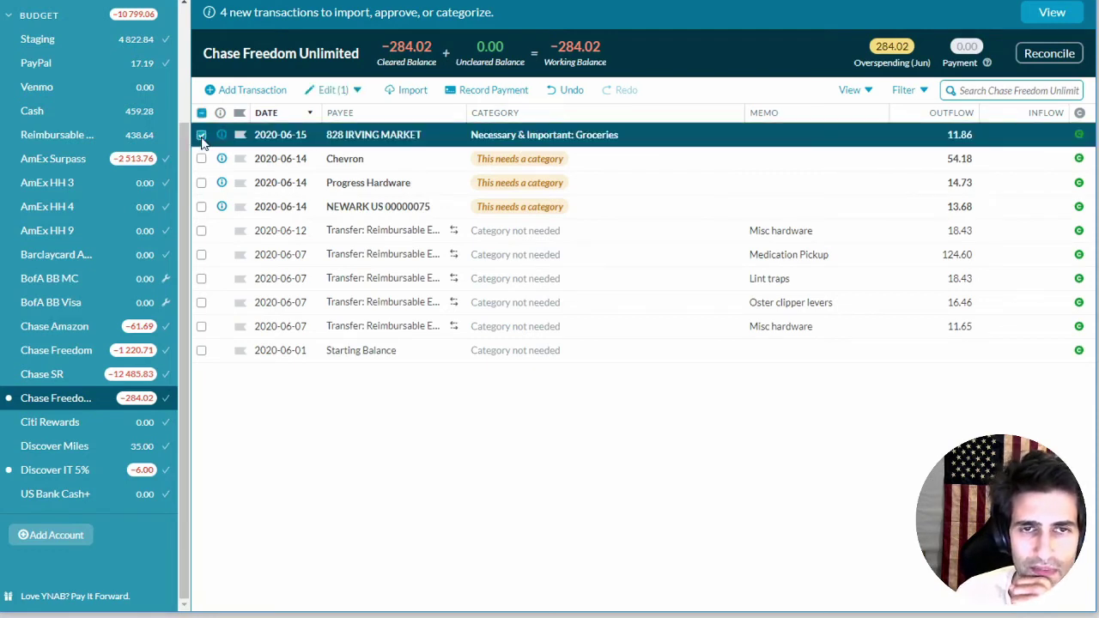
left_click(361, 135)
left_click(201, 135)
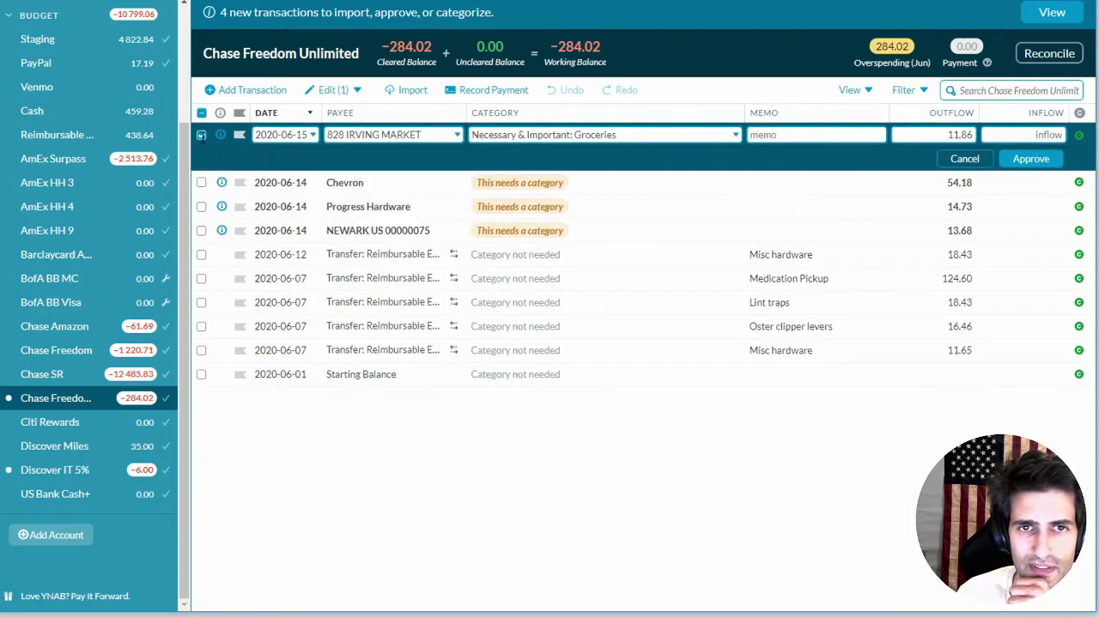
left_click(1004, 161)
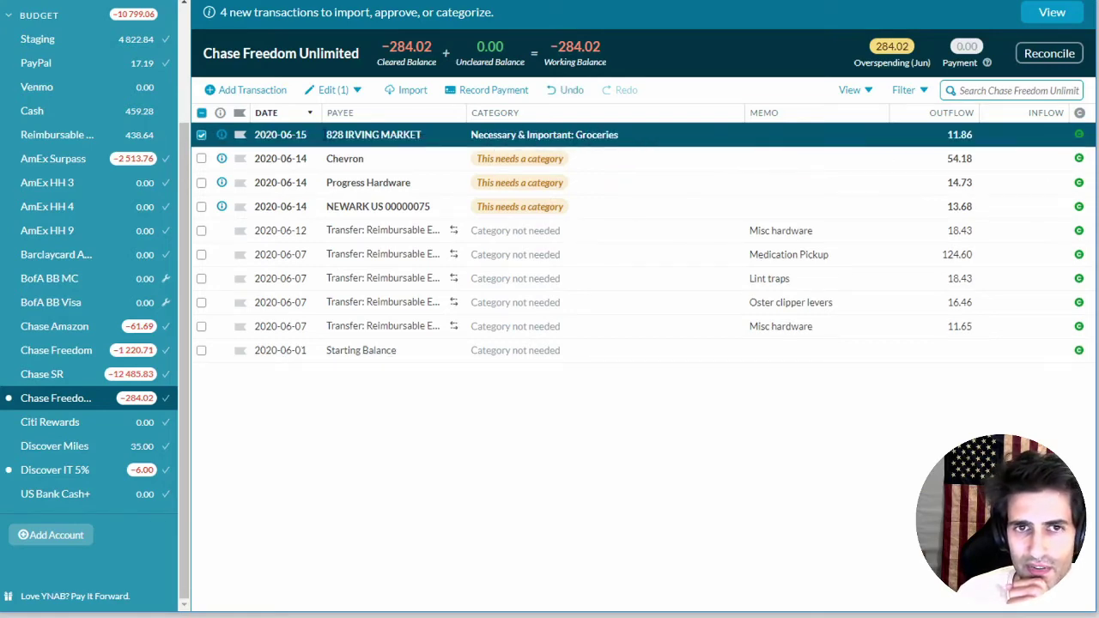
left_click(201, 135)
Add the memo "Strawberries, Blueberries, Bananas" to the 828 IRVING MARKET grocery transaction and approve it.
left_click(780, 135)
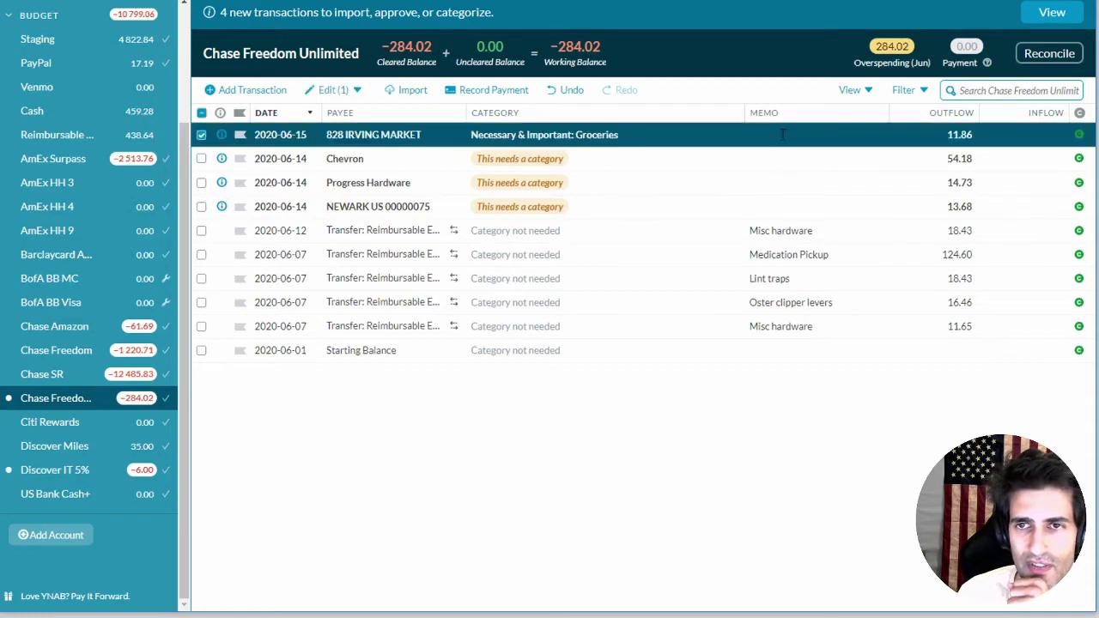
left_click(780, 134)
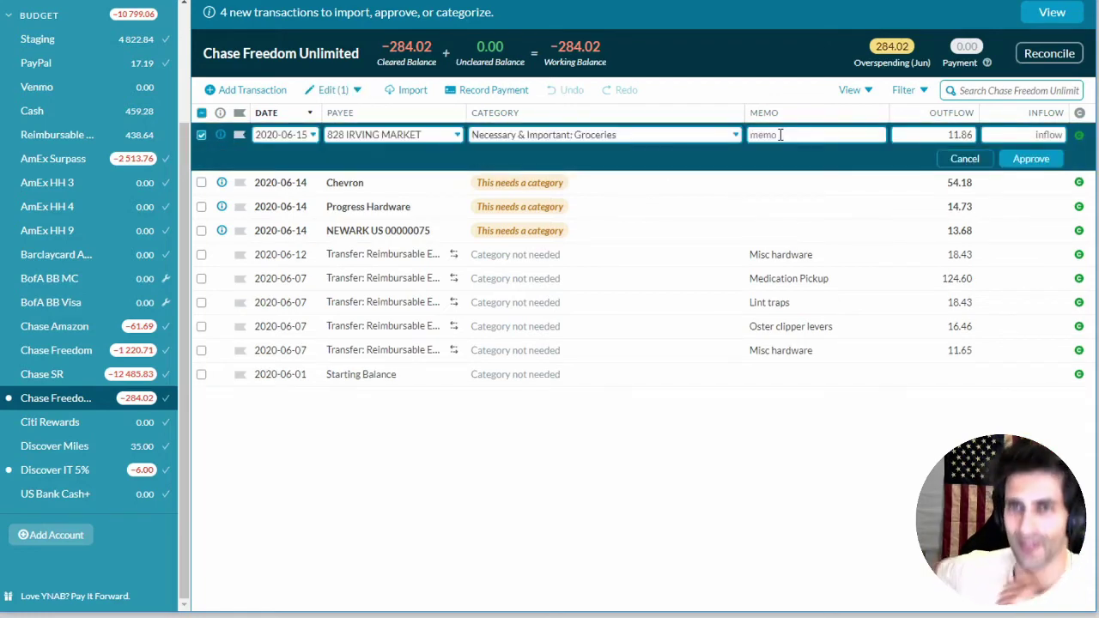
type("Bough")
key("ctrl+a")
type("S")
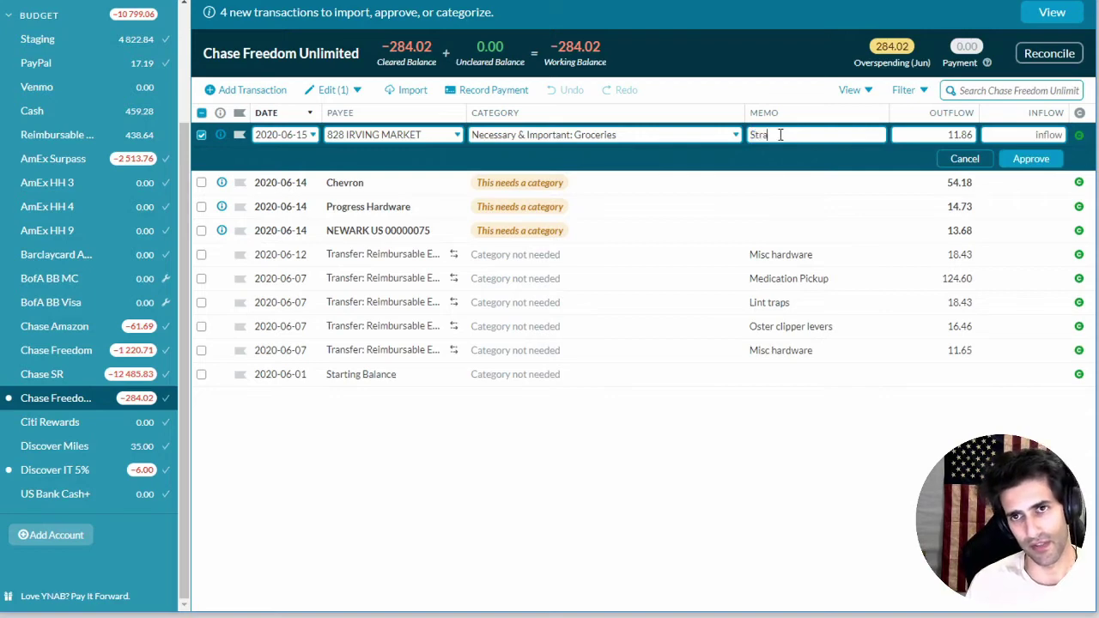
type("trawberries, Blue")
type("berries, Bana")
type("nas")
key("BackSpace")
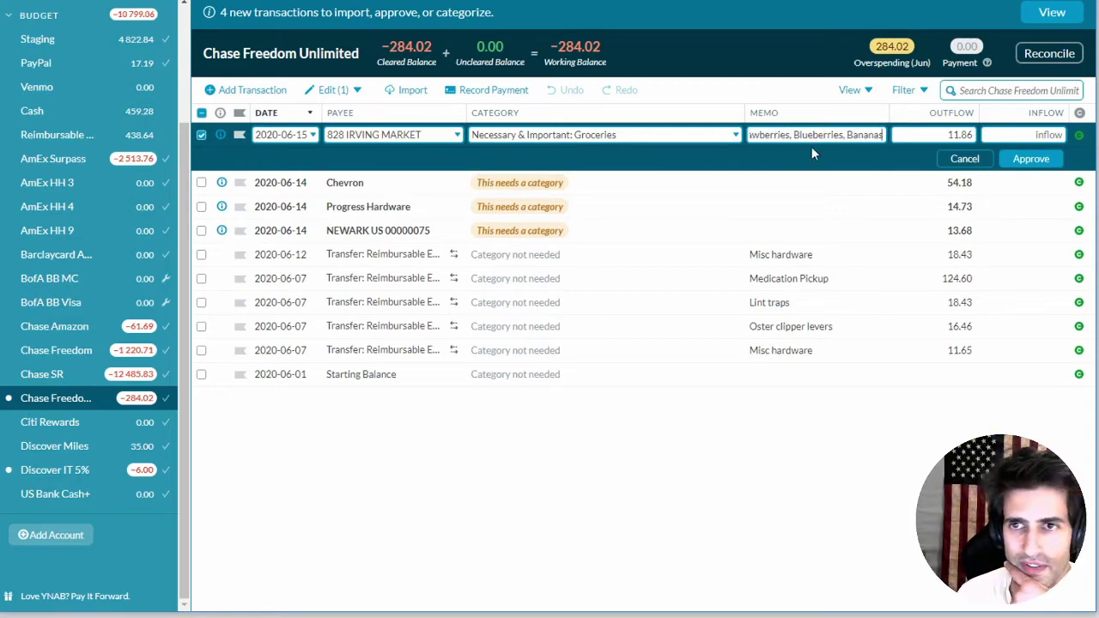
left_click(1031, 160)
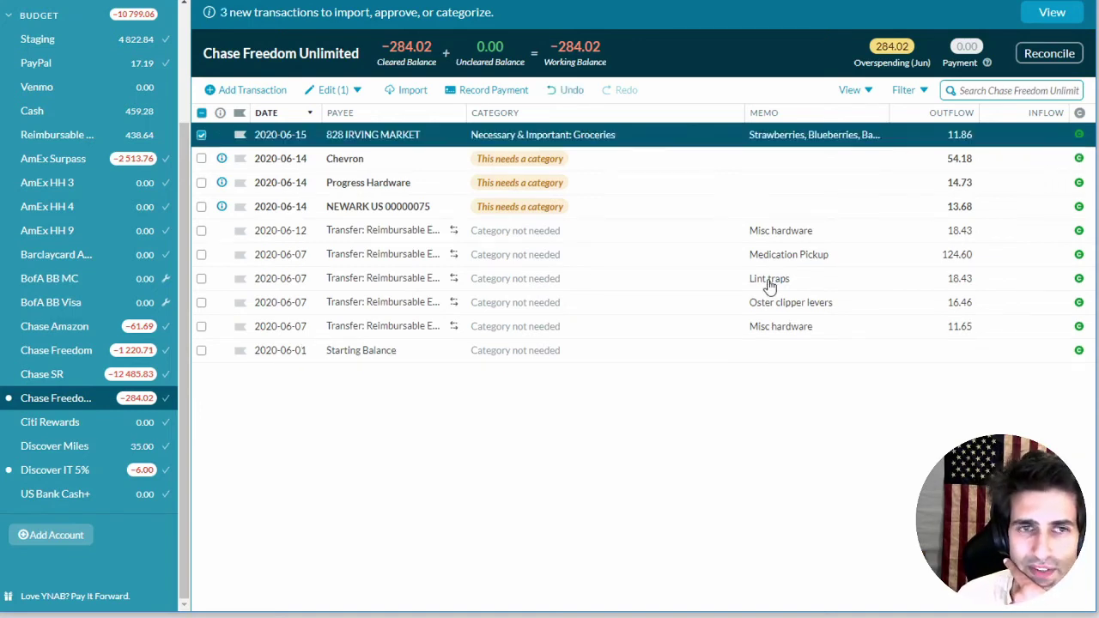
In the Cash account, change "Magic" to "Nutri" in the OfferUp transaction's memo and save it.
left_click(55, 110)
mouse_move(169, 182)
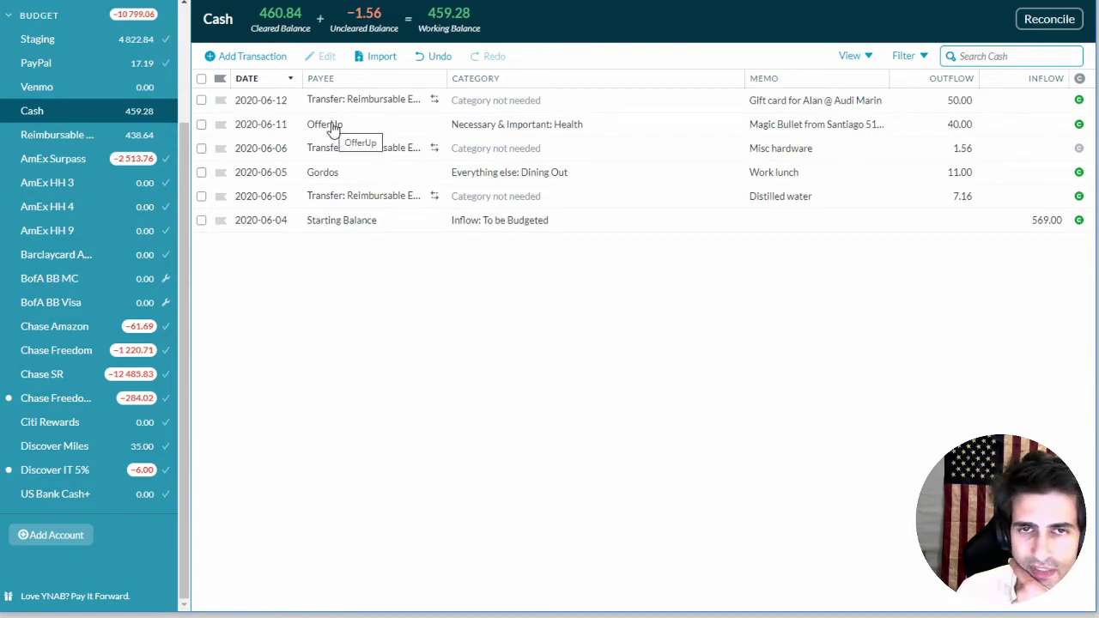
left_click(790, 128)
left_click(786, 127)
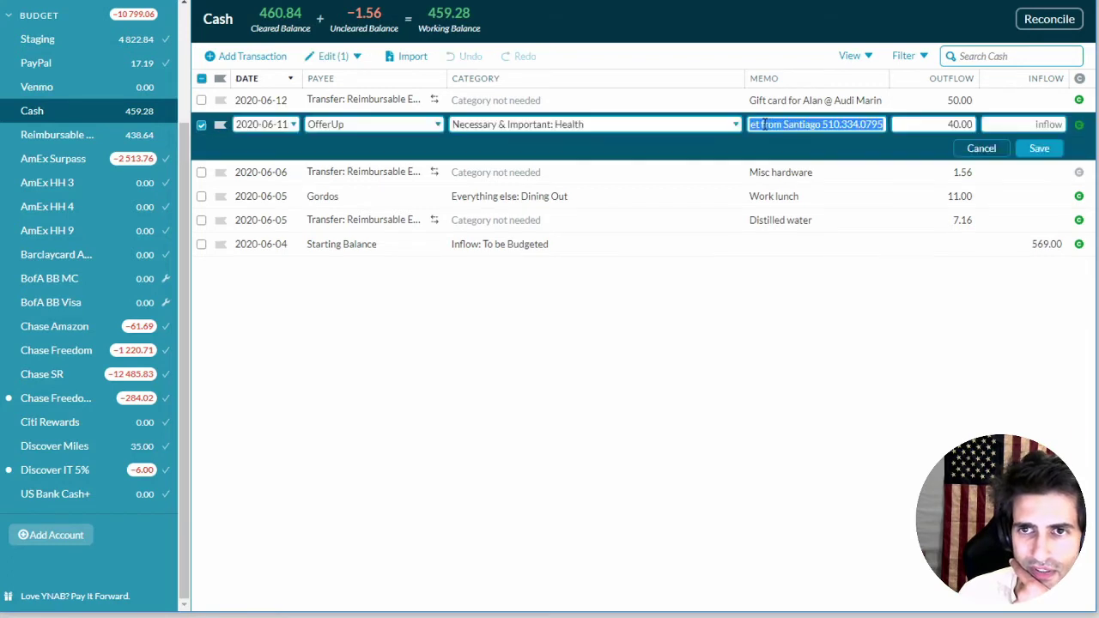
left_click_drag(762, 124, 716, 127)
double_click(763, 124)
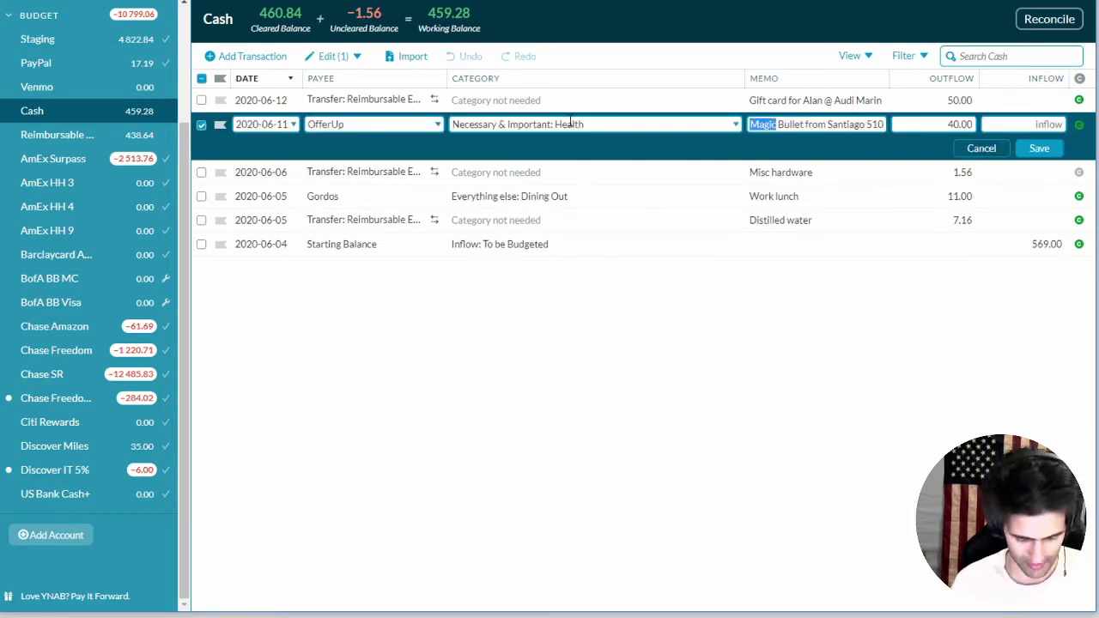
type("Nutri")
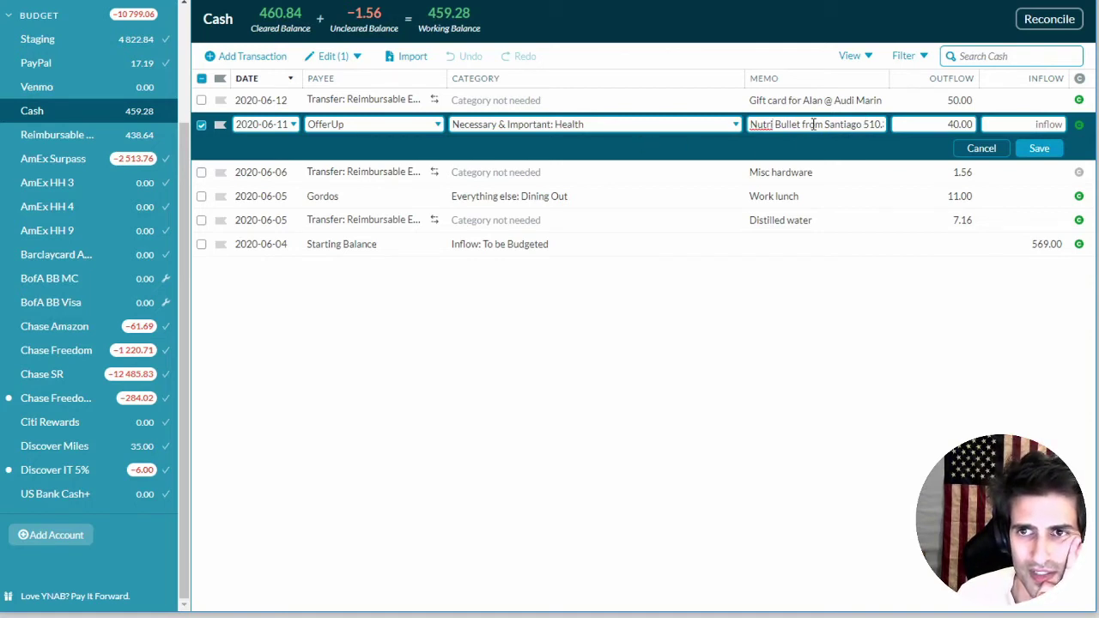
left_click(1022, 151)
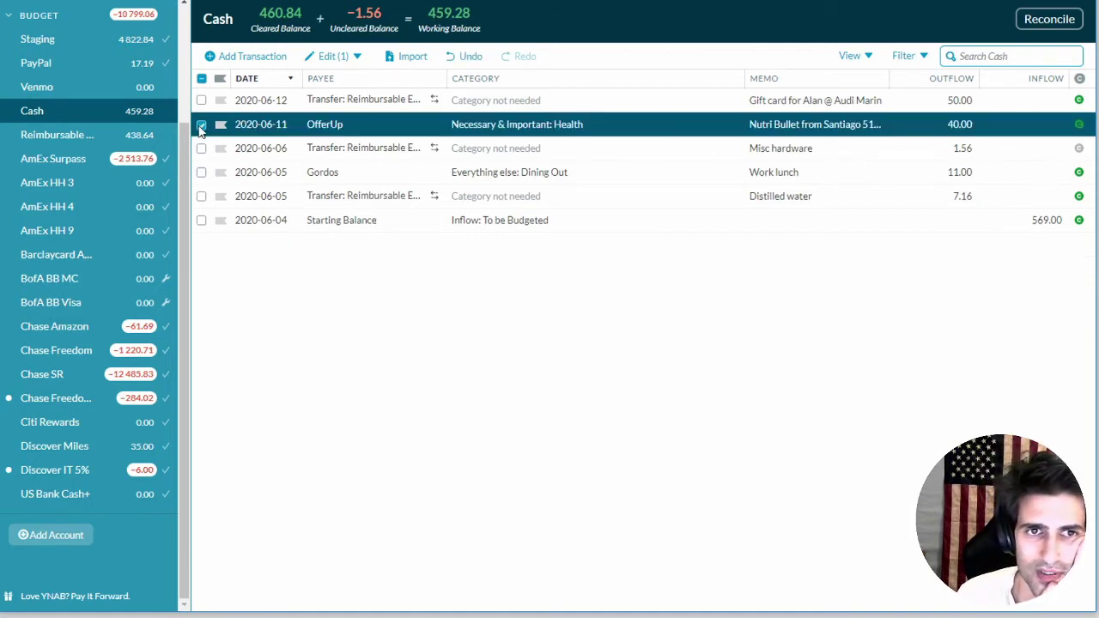
left_click(201, 126)
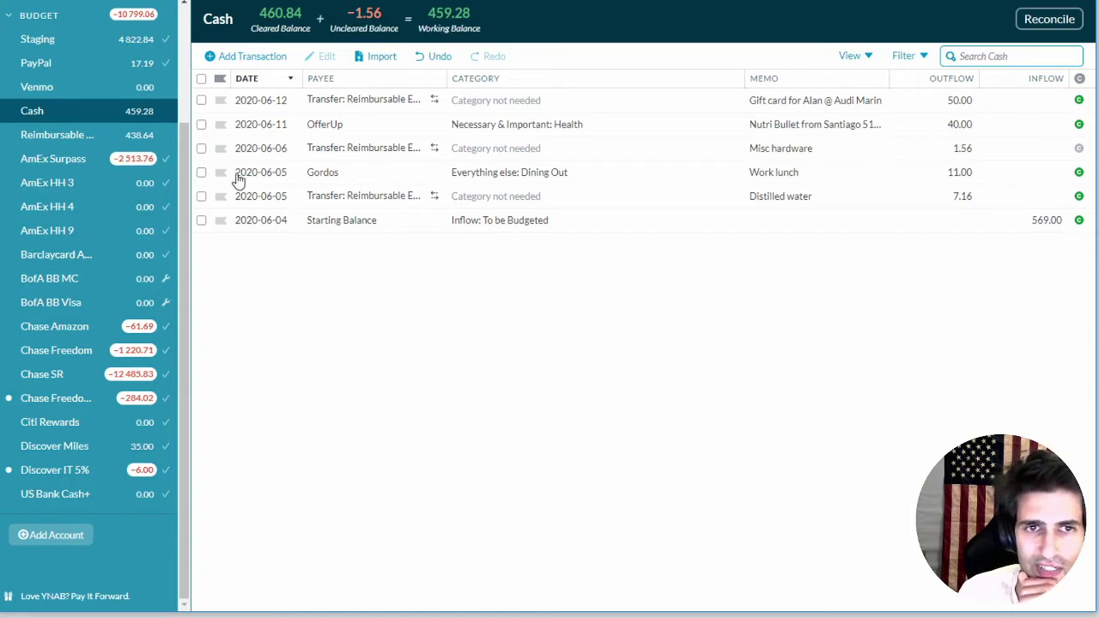
left_click(201, 172)
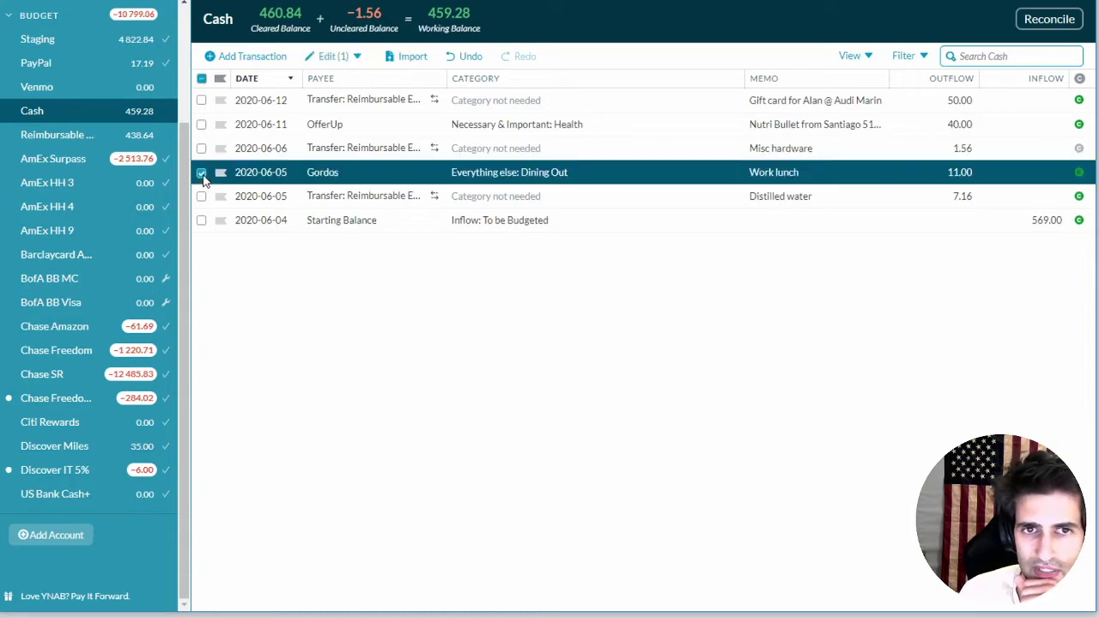
left_click(201, 173)
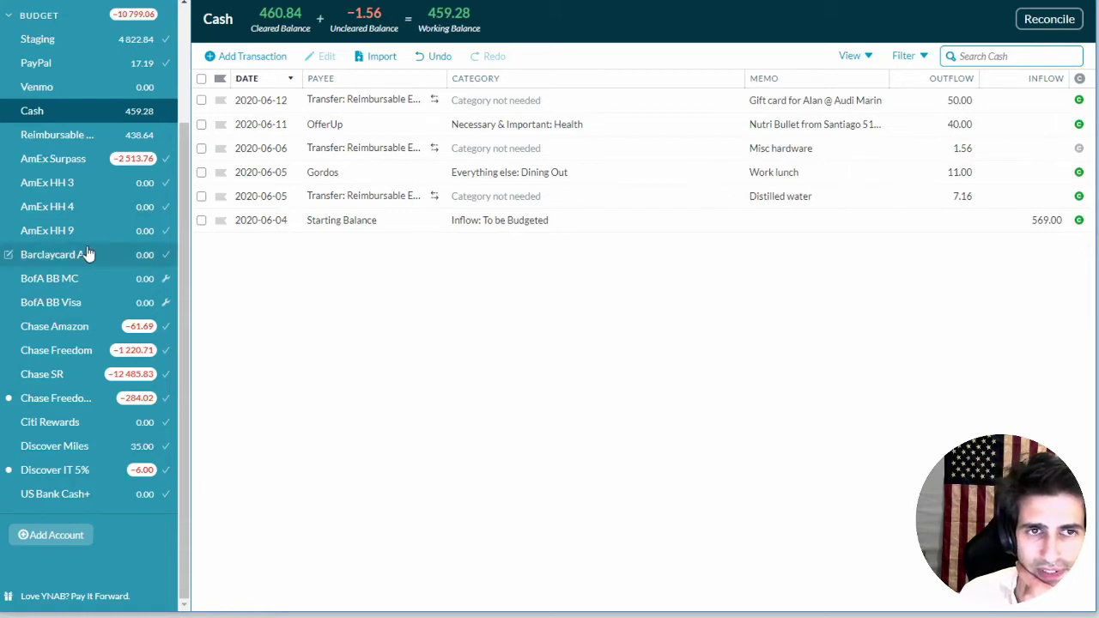
scroll(125, 262, "up", 2)
scroll(125, 262, "down", 2)
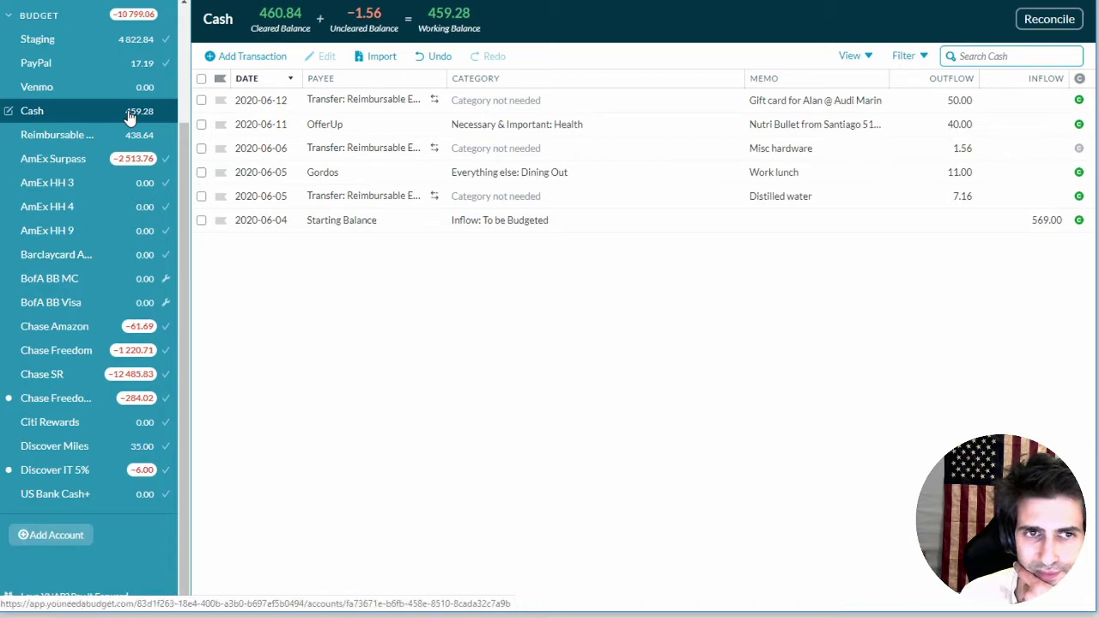
In Chase Freedom Unlimited, make the Chevron transaction a transfer to Reimbursable Expenses with the memo "Gas" and approve it.
left_click(48, 400)
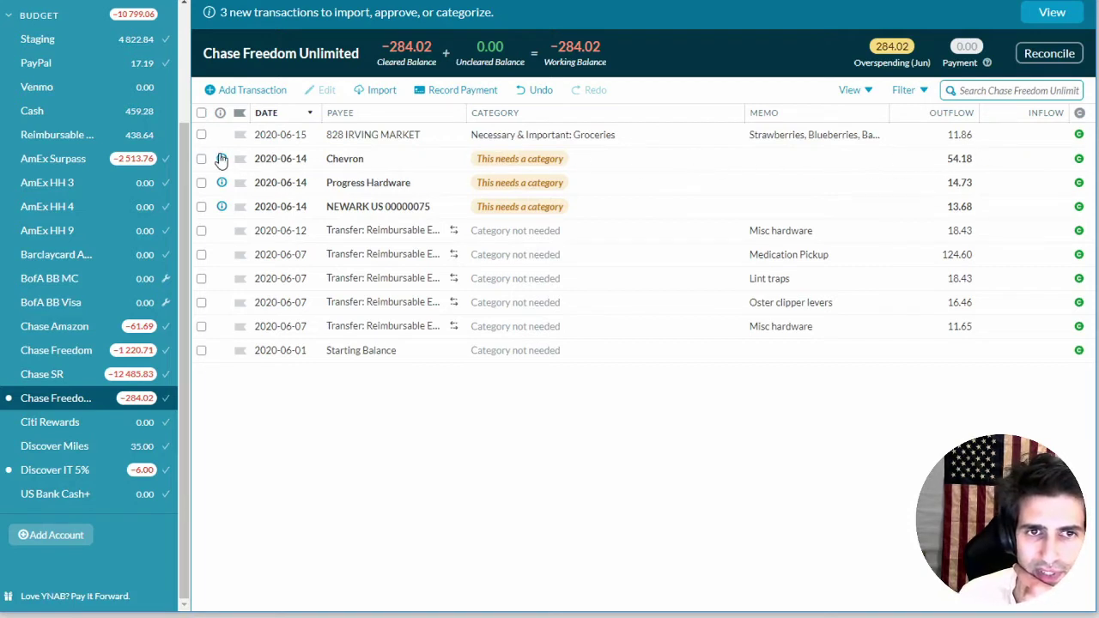
left_click(495, 162)
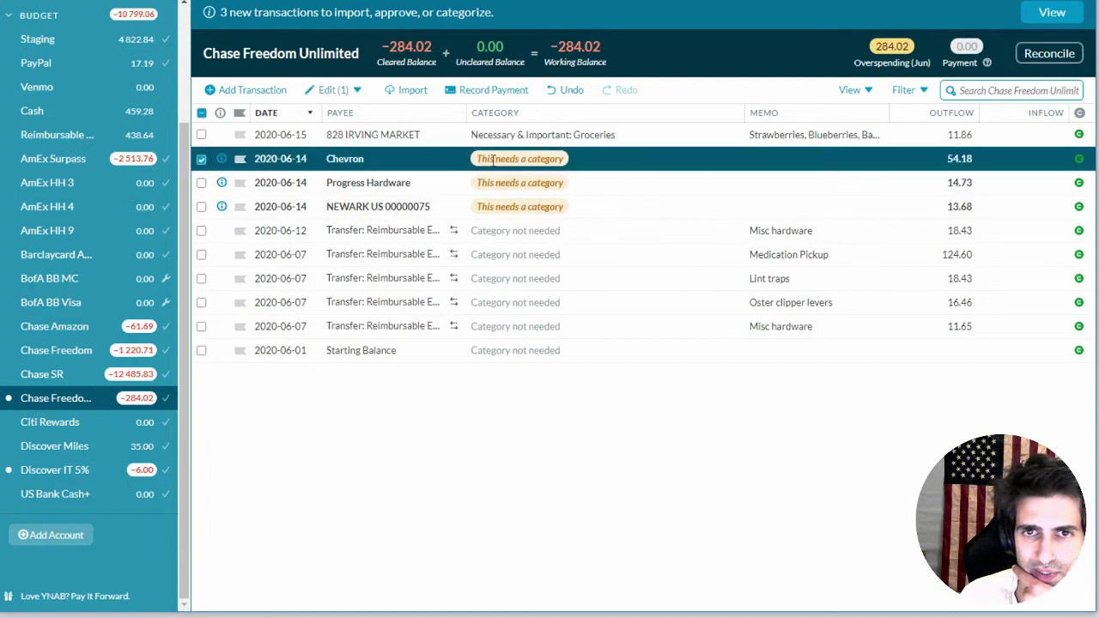
left_click(356, 156)
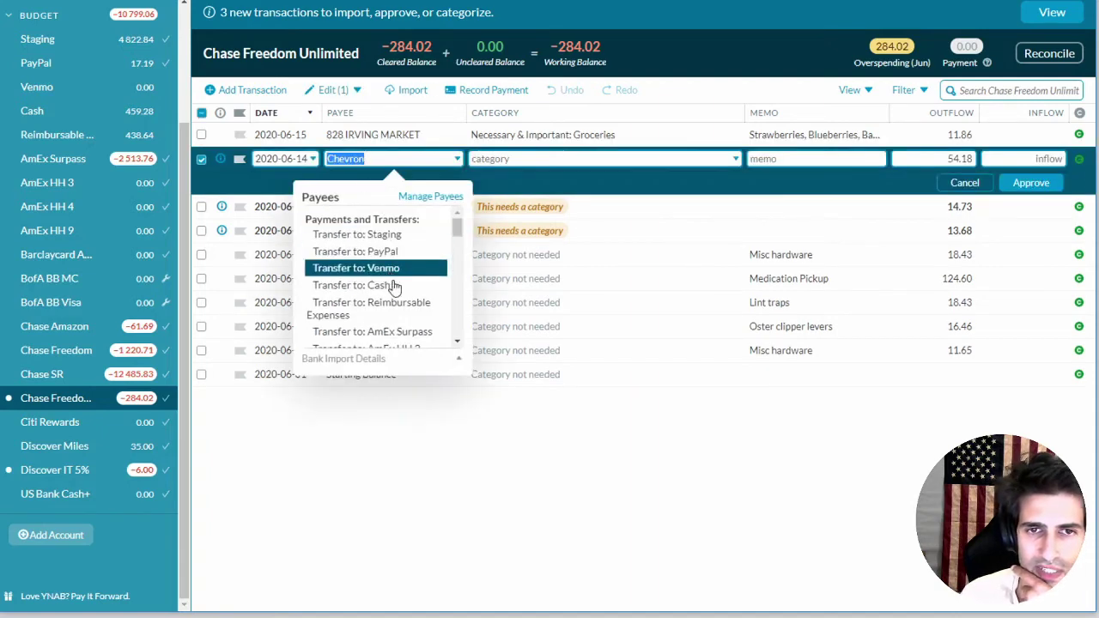
left_click(396, 311)
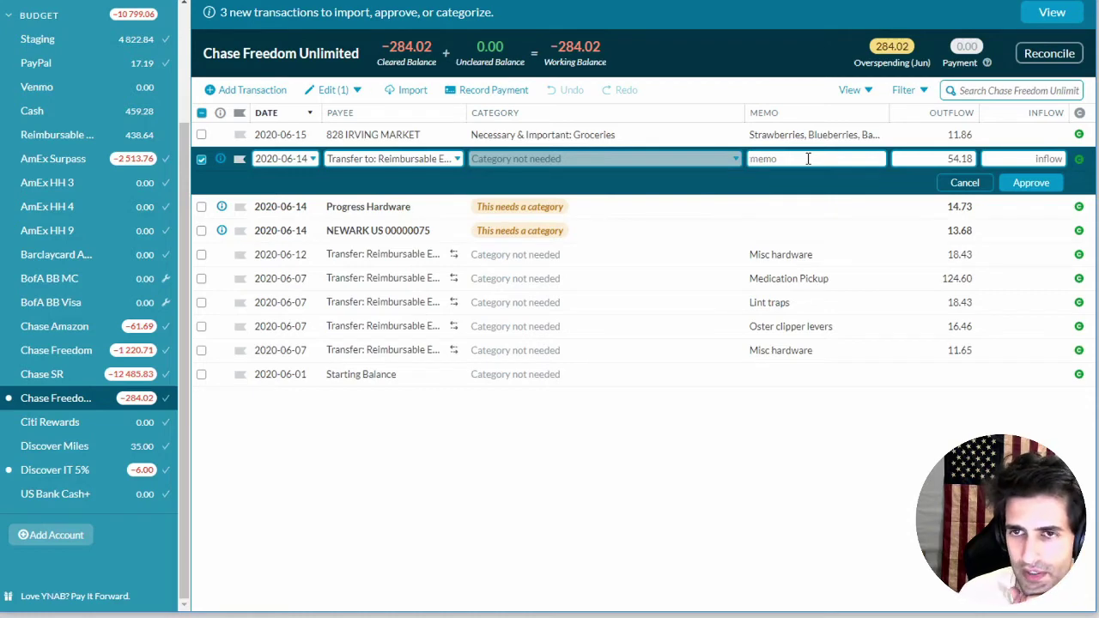
type("Gas")
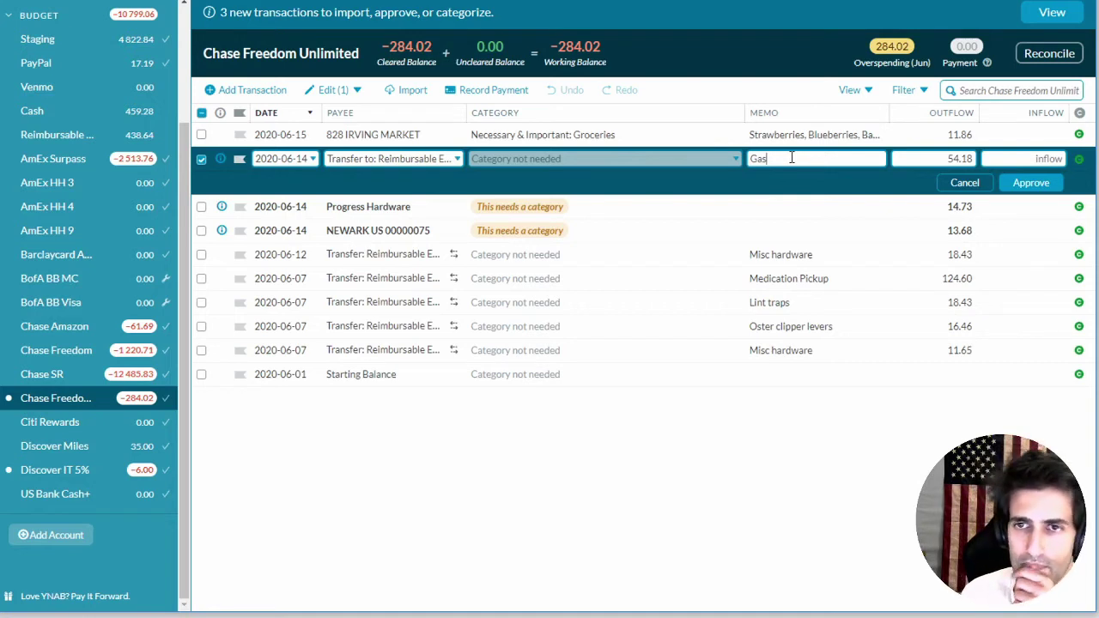
left_click(1031, 183)
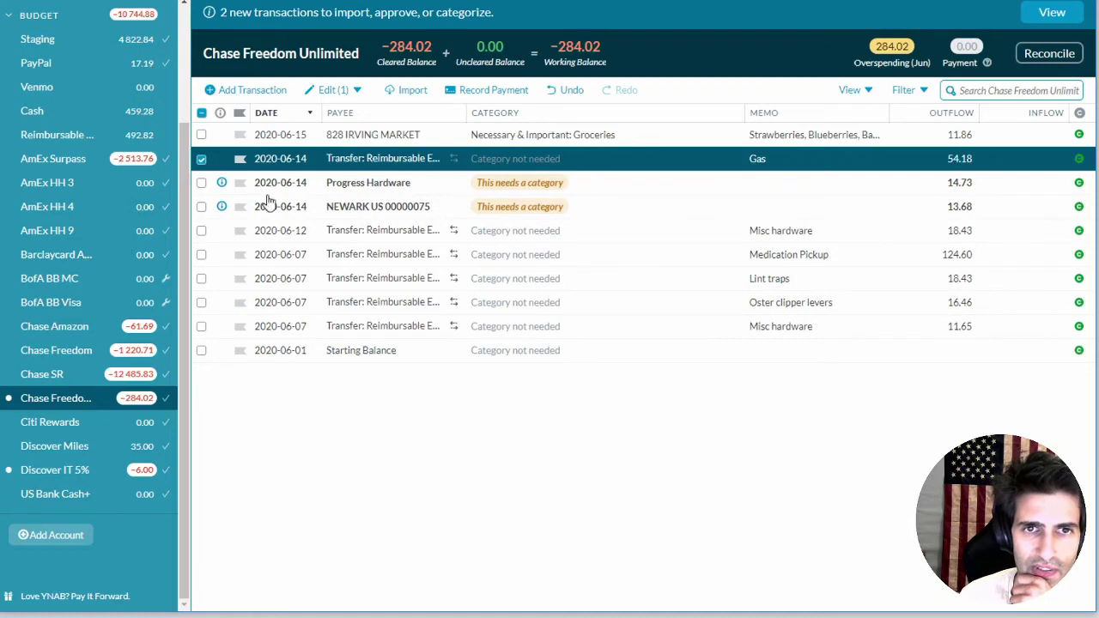
left_click(201, 160)
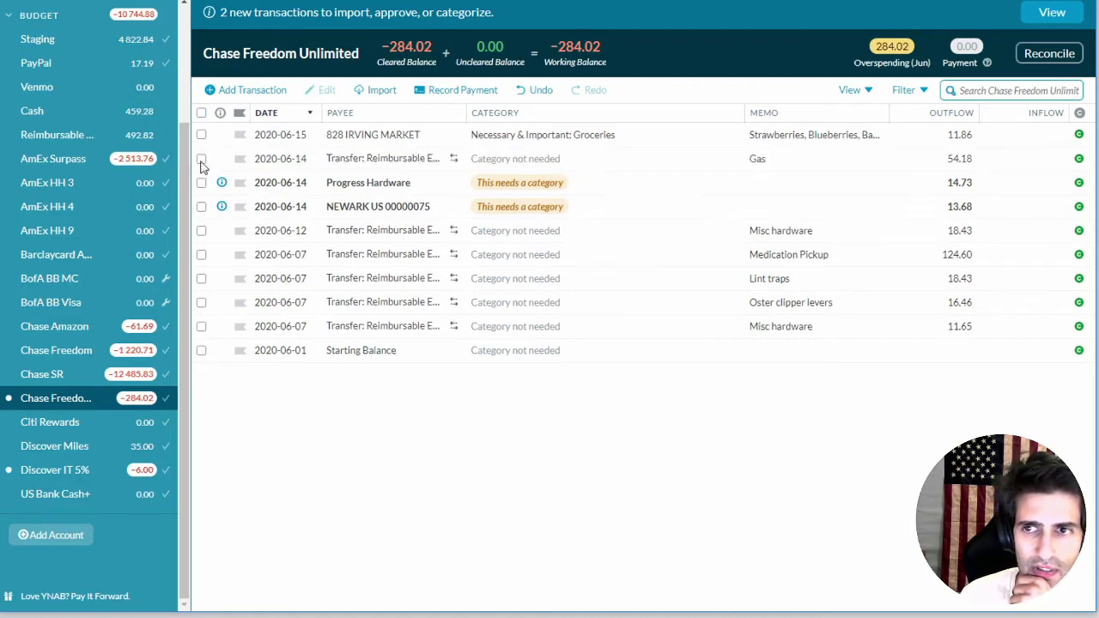
Make the Progress Hardware transaction a transfer to Reimbursable Expenses with the memo "Progress Hardware" and approve it.
left_click(407, 182)
left_click(399, 183)
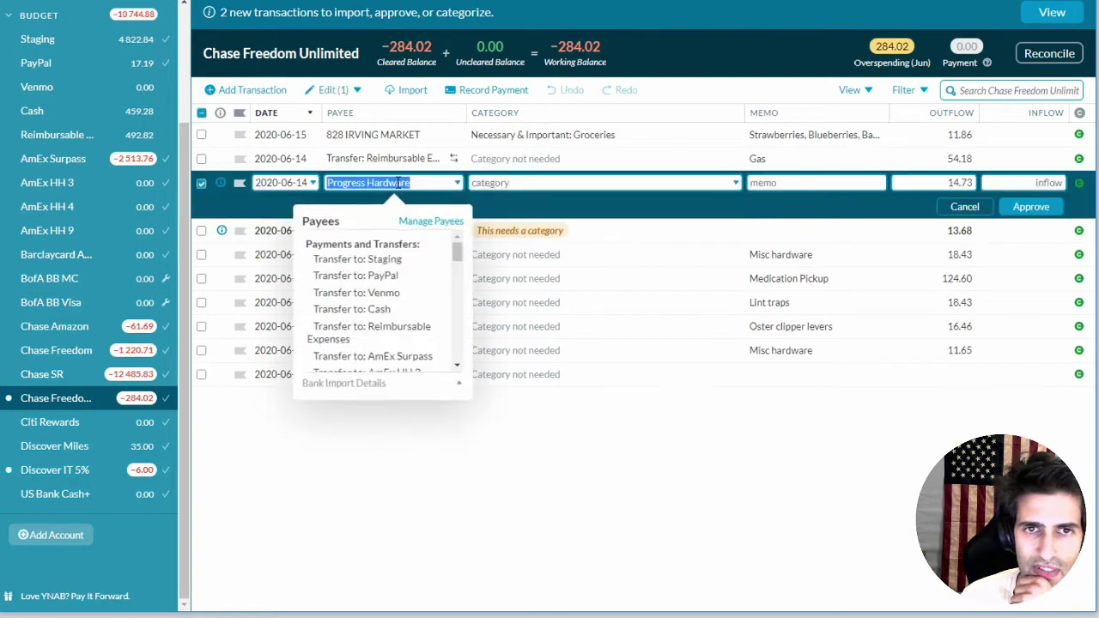
left_click(387, 338)
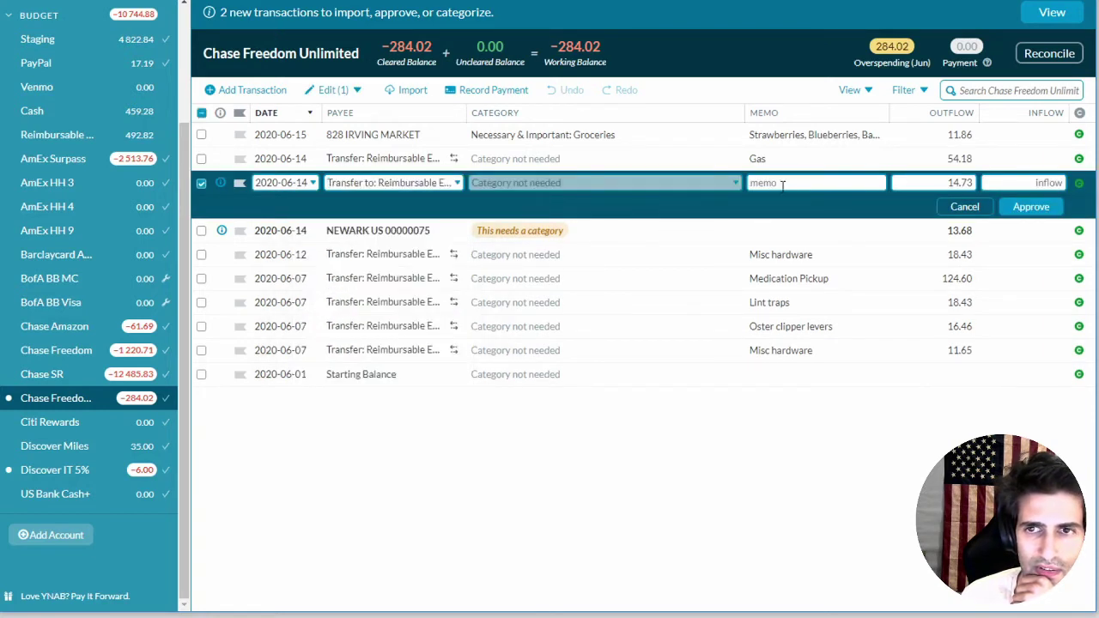
type("Proge")
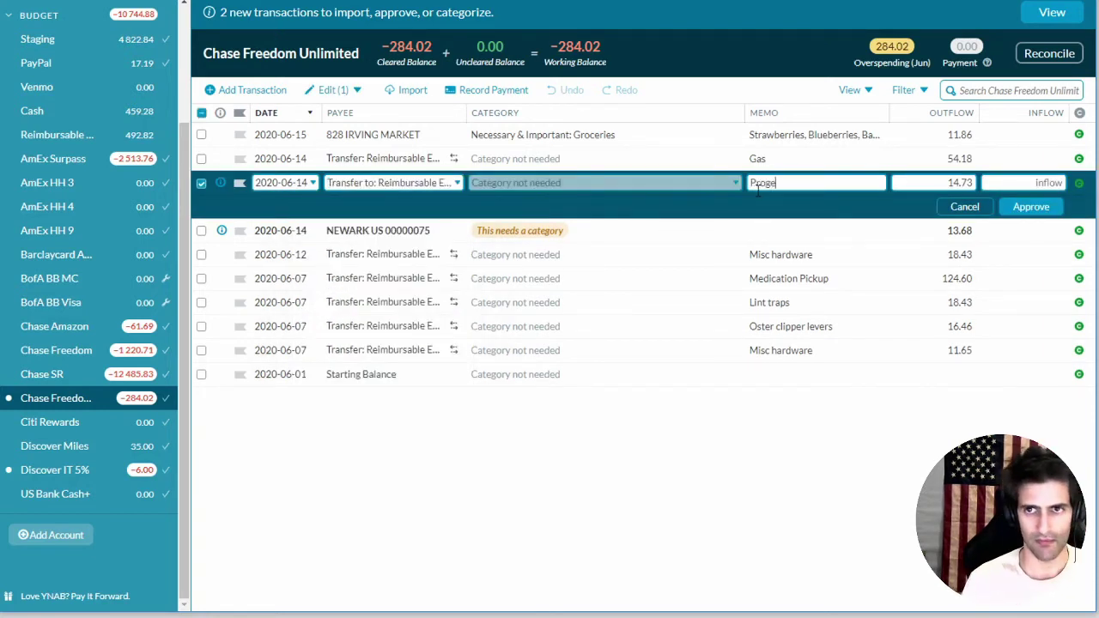
type("ss Hardware")
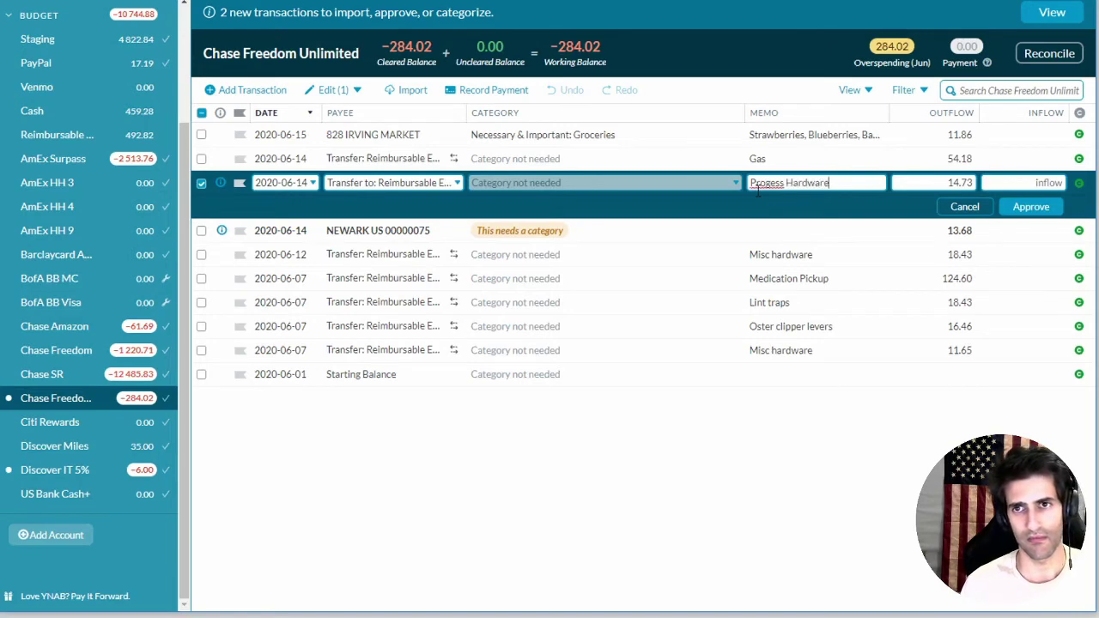
left_click(775, 183)
type("r")
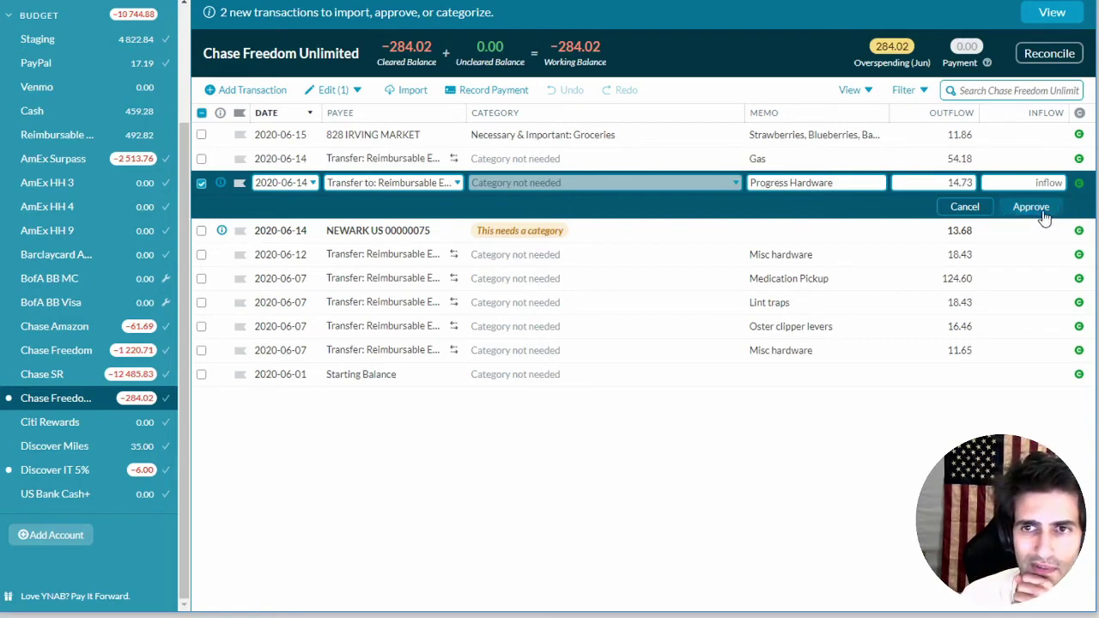
left_click(1041, 210)
left_click(201, 183)
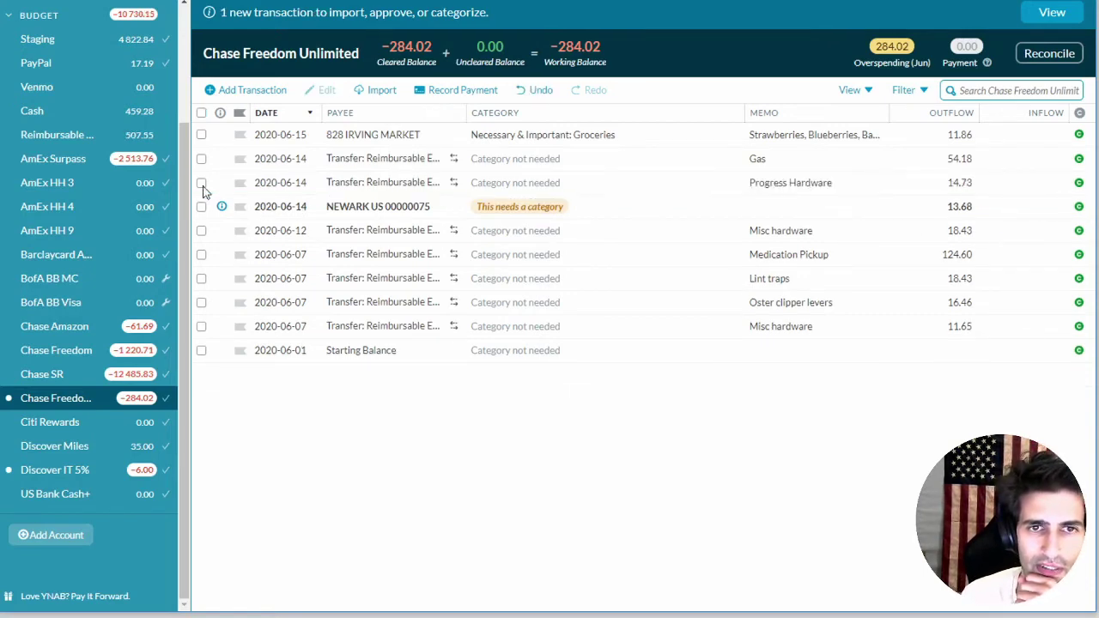
Make the NEWARK US transaction a transfer to Reimbursable Expenses with the memo "Newark Components" and approve it.
left_click(352, 209)
left_click(352, 207)
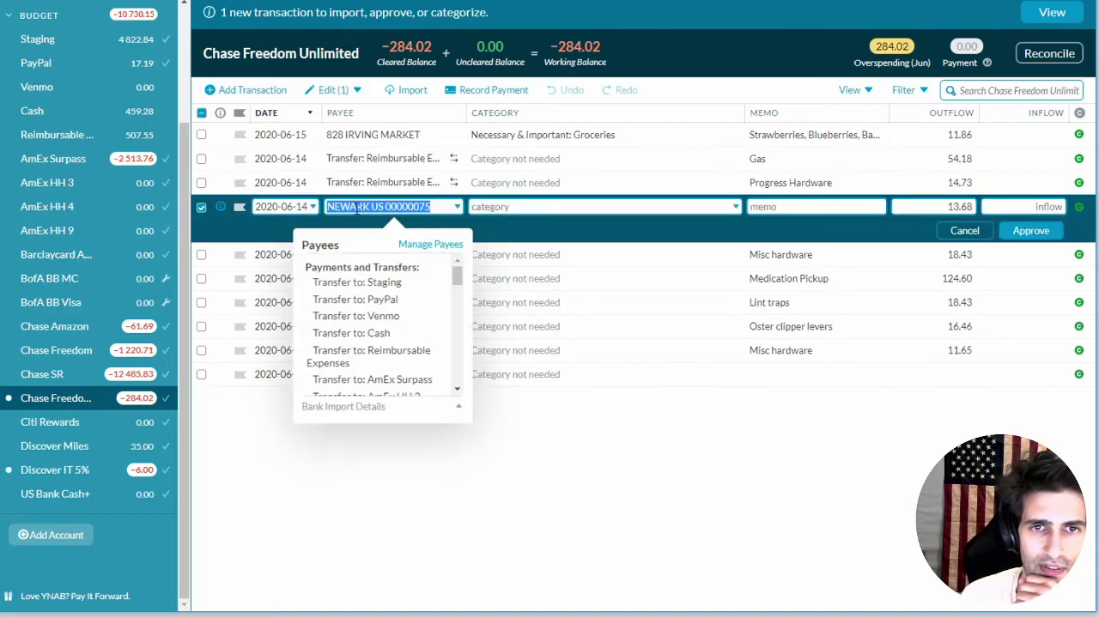
left_click(377, 357)
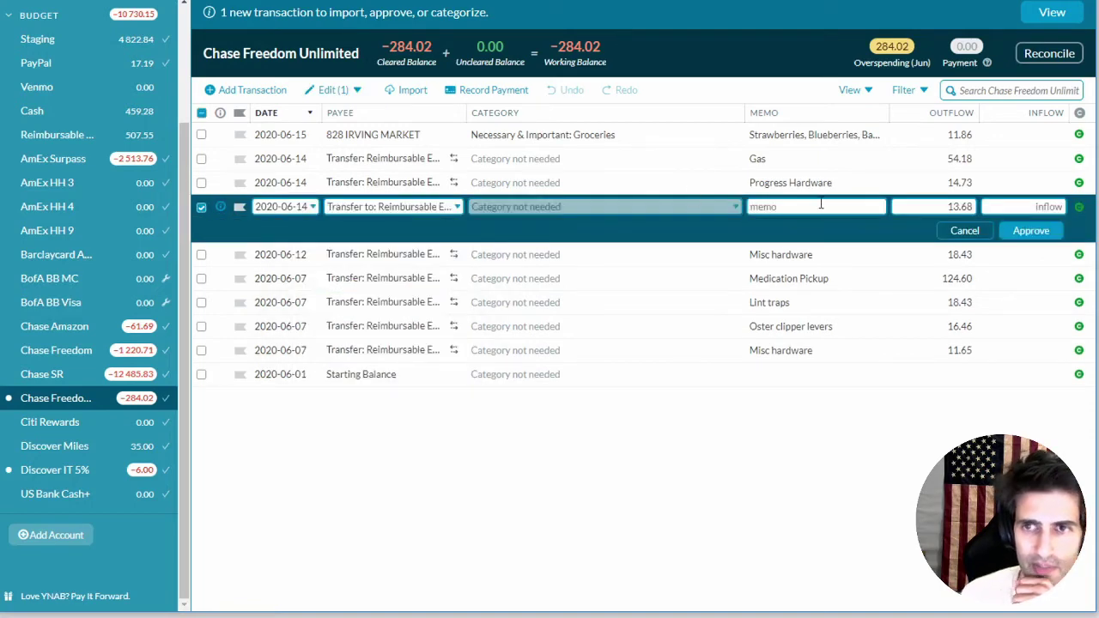
type("Newark Components")
key("Return")
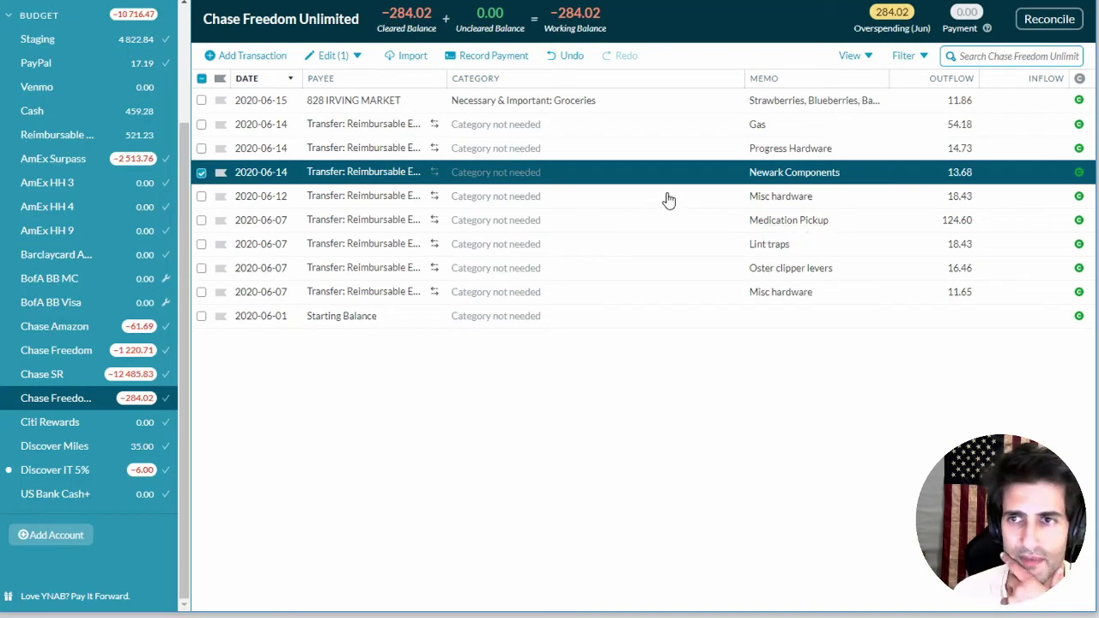
left_click(201, 172)
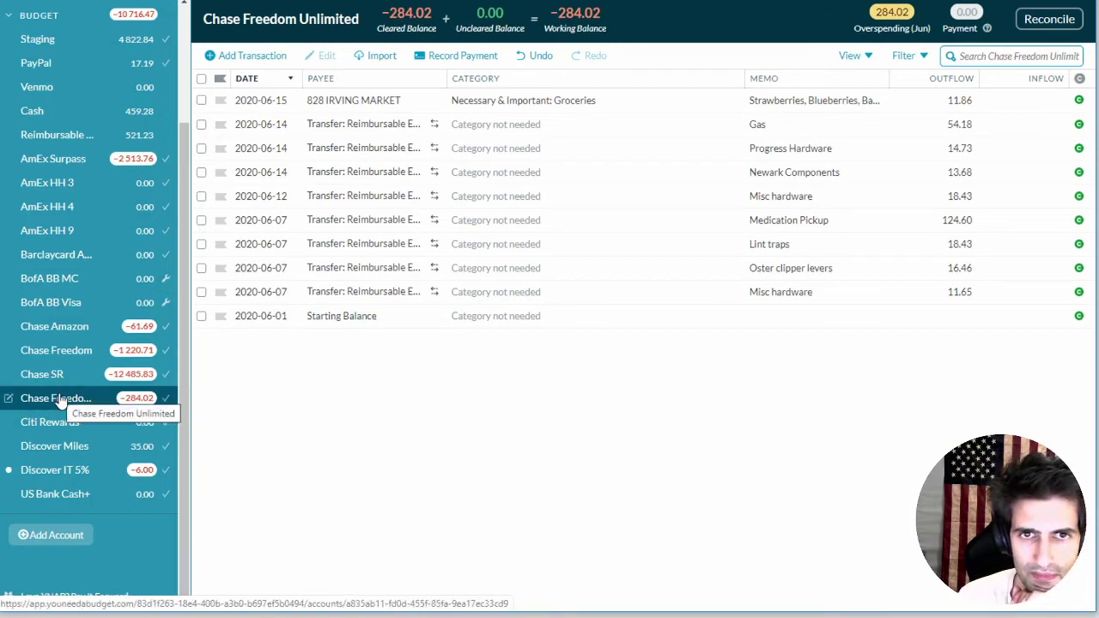
left_click(201, 101)
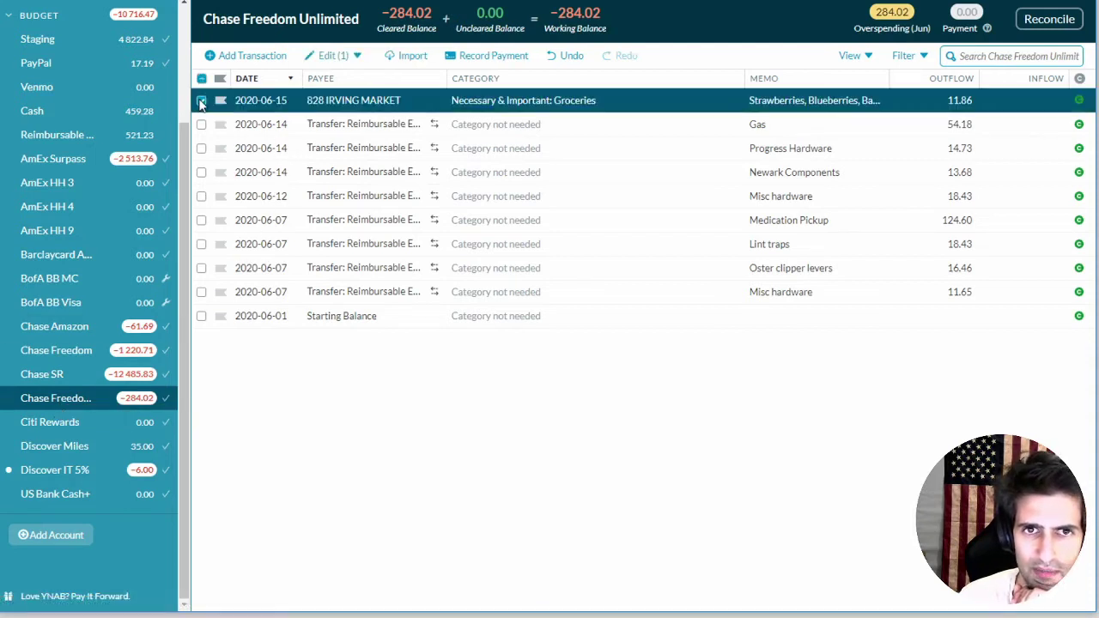
left_click(201, 102)
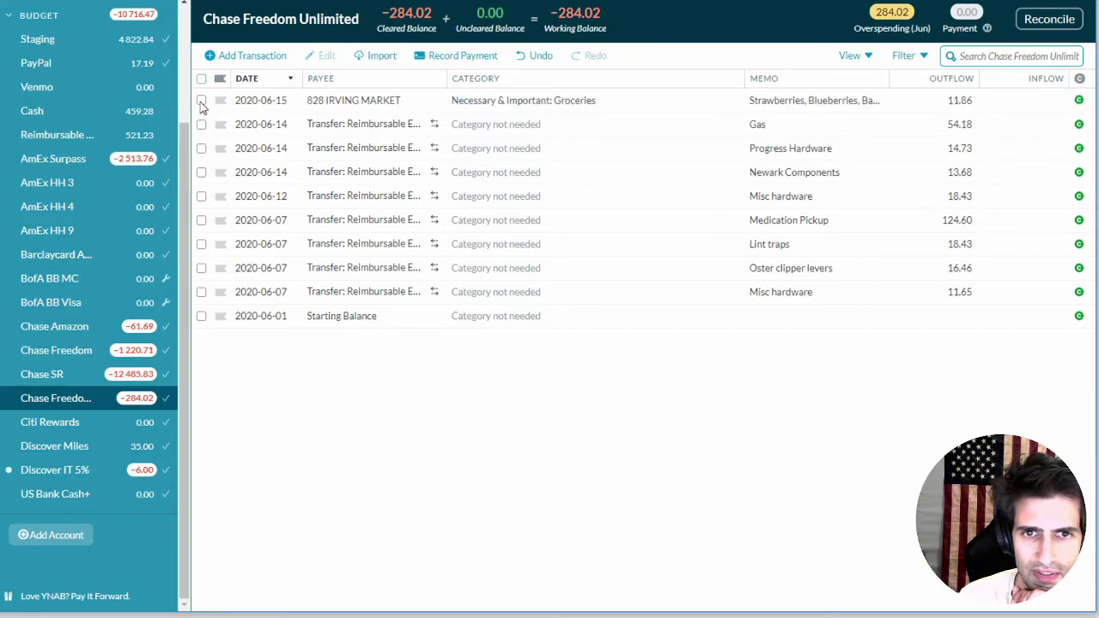
In the Discover IT 5% account, categorize the DOMAINS transaction as Everything else: Subscriptions and approve it.
left_click(48, 472)
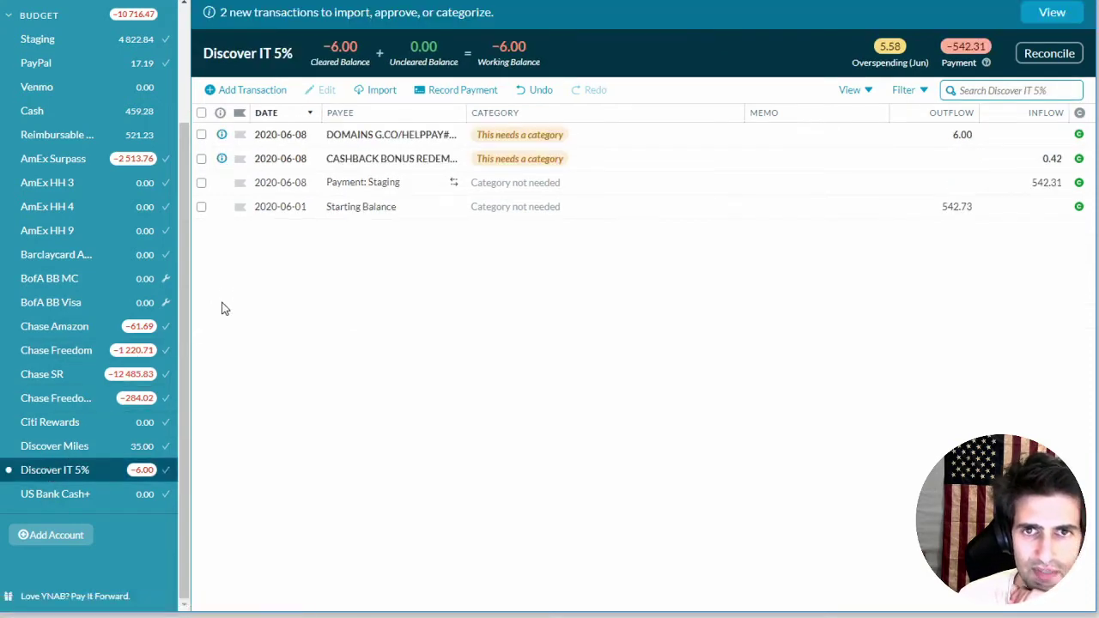
left_click(522, 137)
scroll(566, 287, "down", 2)
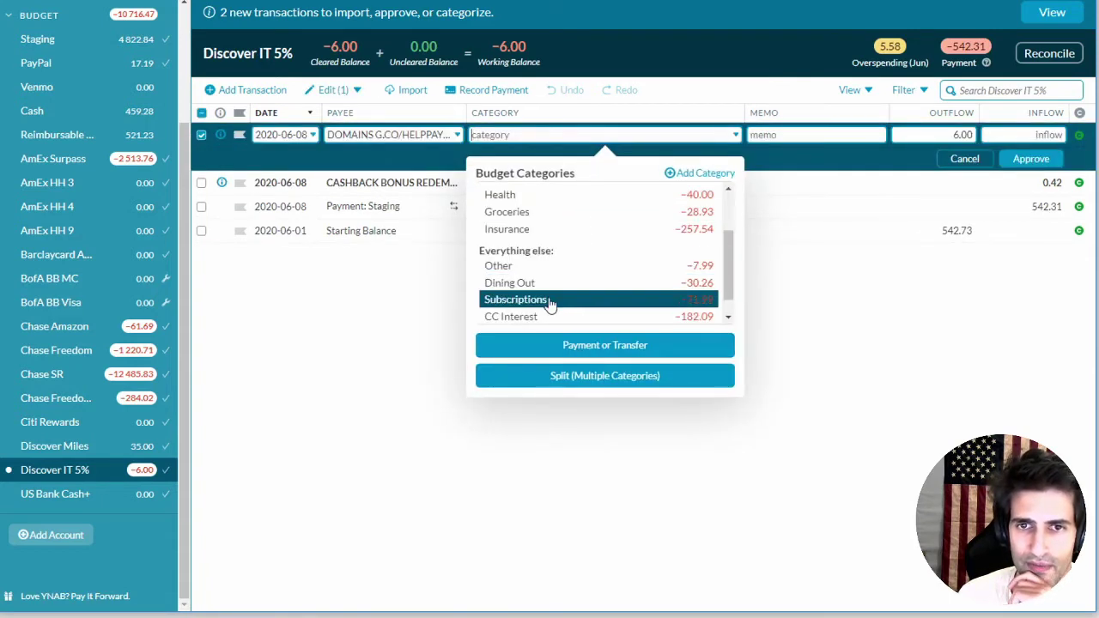
left_click(552, 306)
left_click(1030, 158)
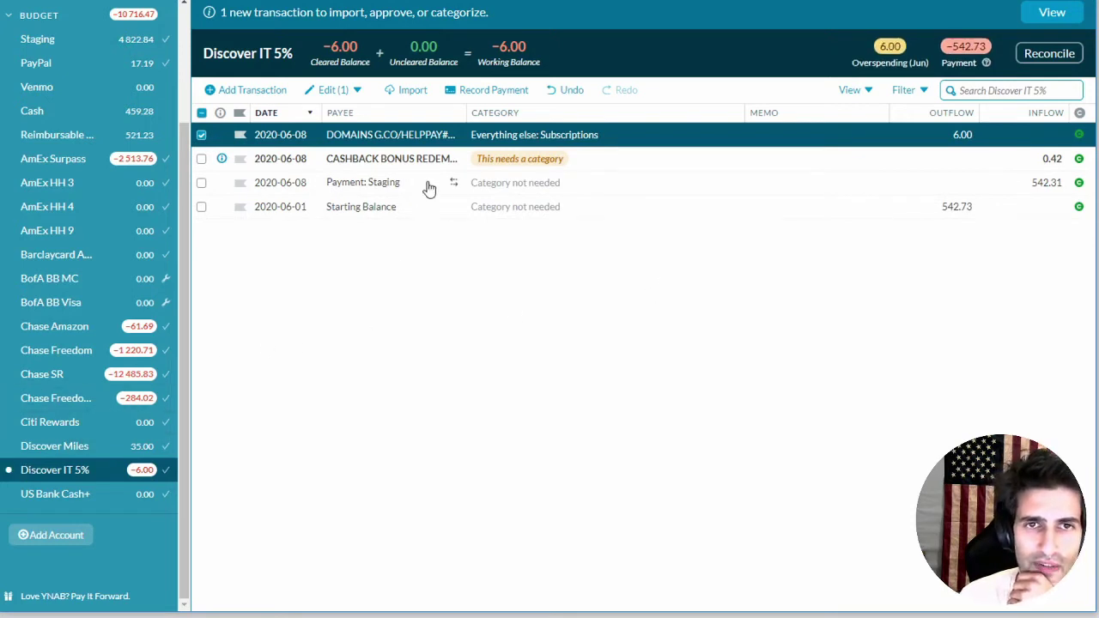
left_click(201, 135)
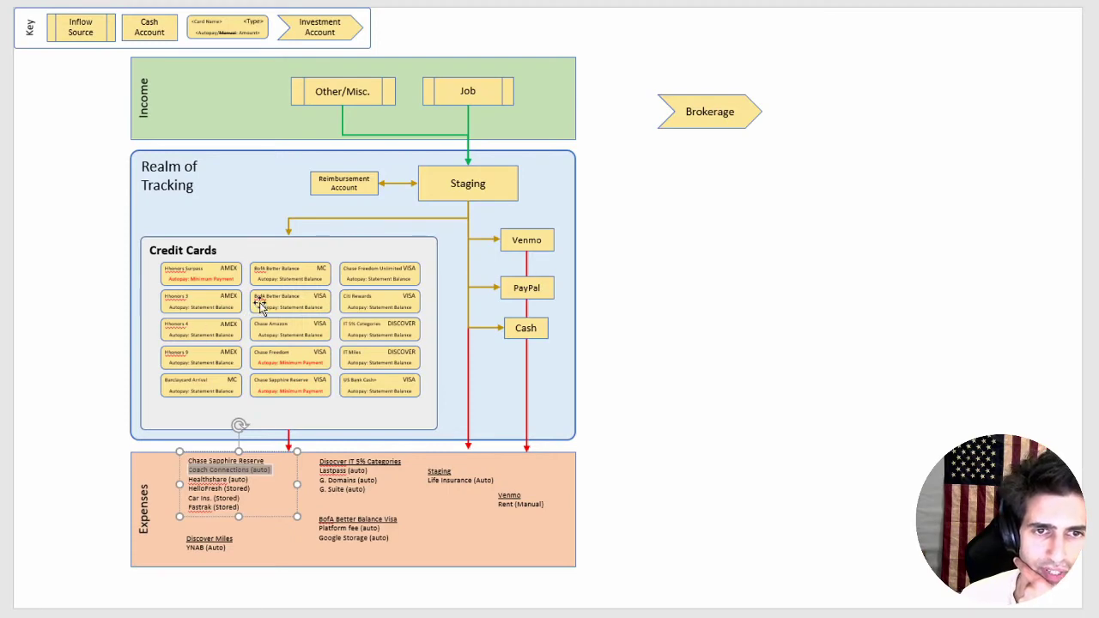
In the money-flow diagram, examine the card autopay settings around the Discover IT 5% Categories card, and switch back to YNAB.
left_click(370, 331, "ctrl")
scroll(371, 333, "up", 5)
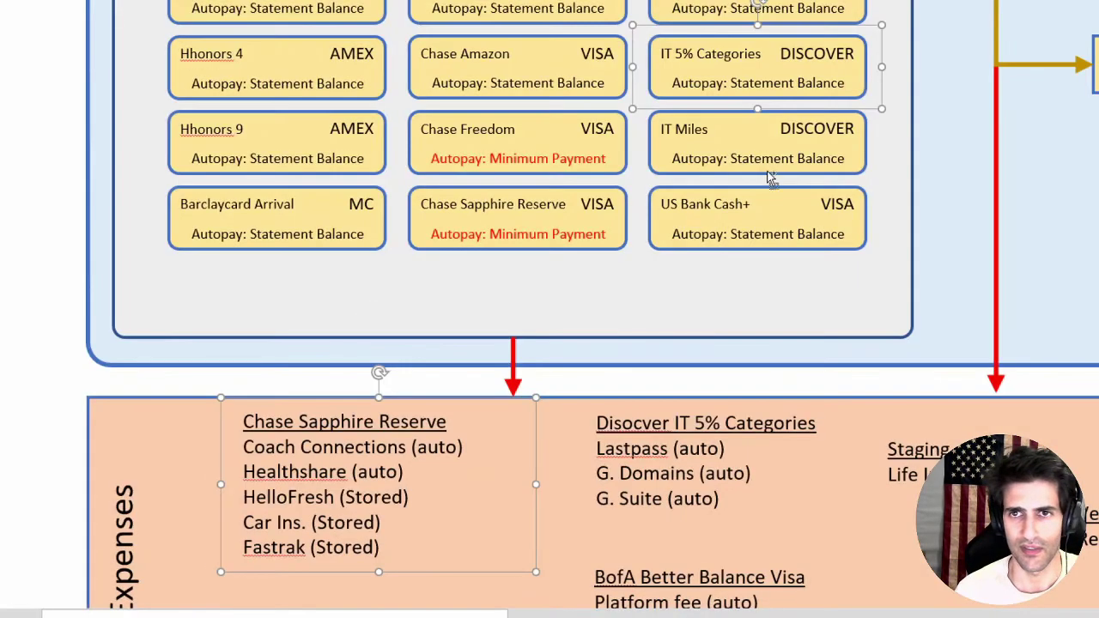
scroll(770, 176, "up", 2)
scroll(681, 429, "up", 4)
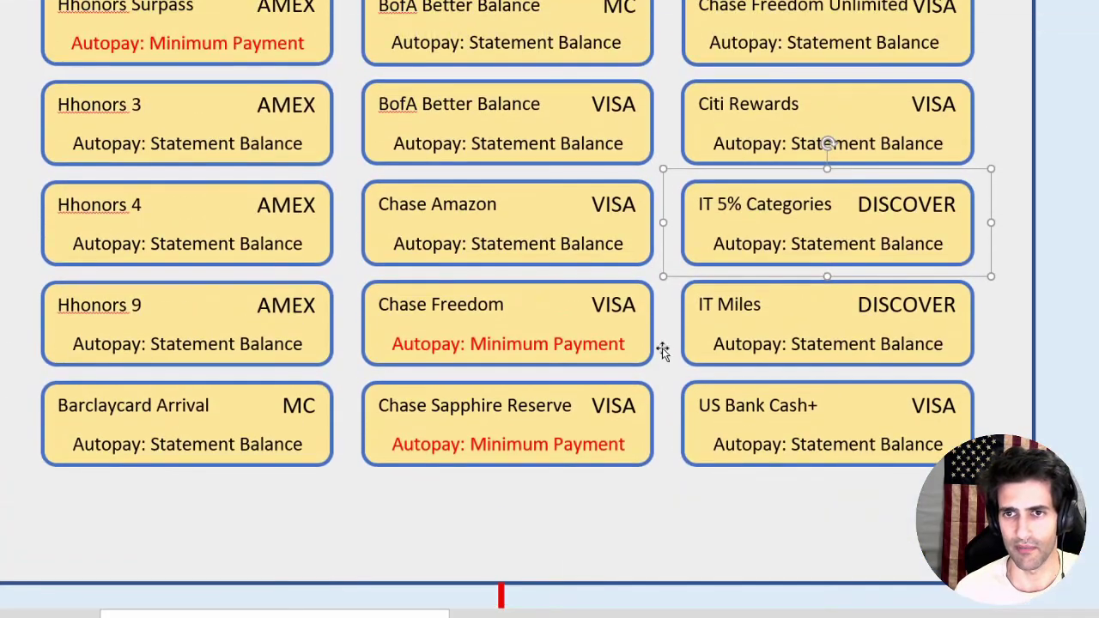
scroll(590, 432, "right", 2)
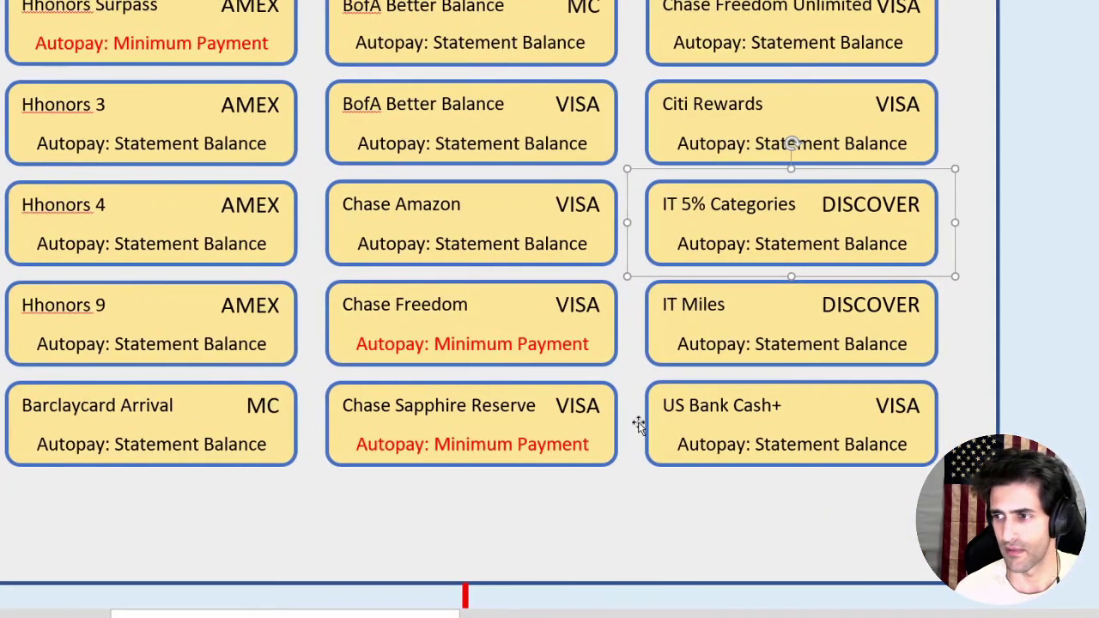
scroll(704, 313, "down", 4)
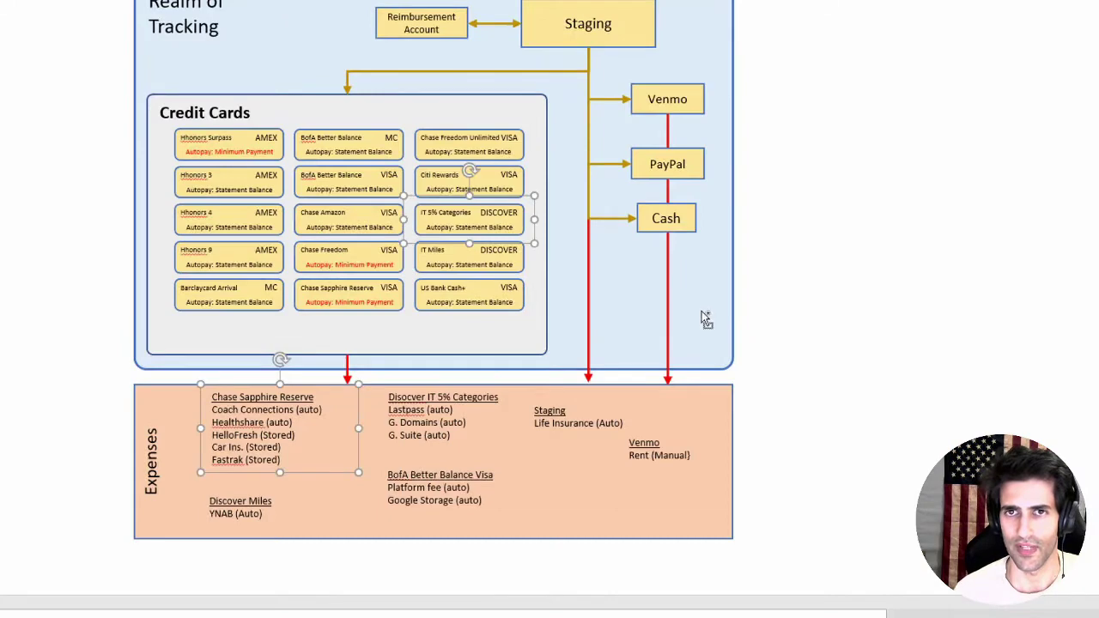
scroll(702, 316, "down", 3)
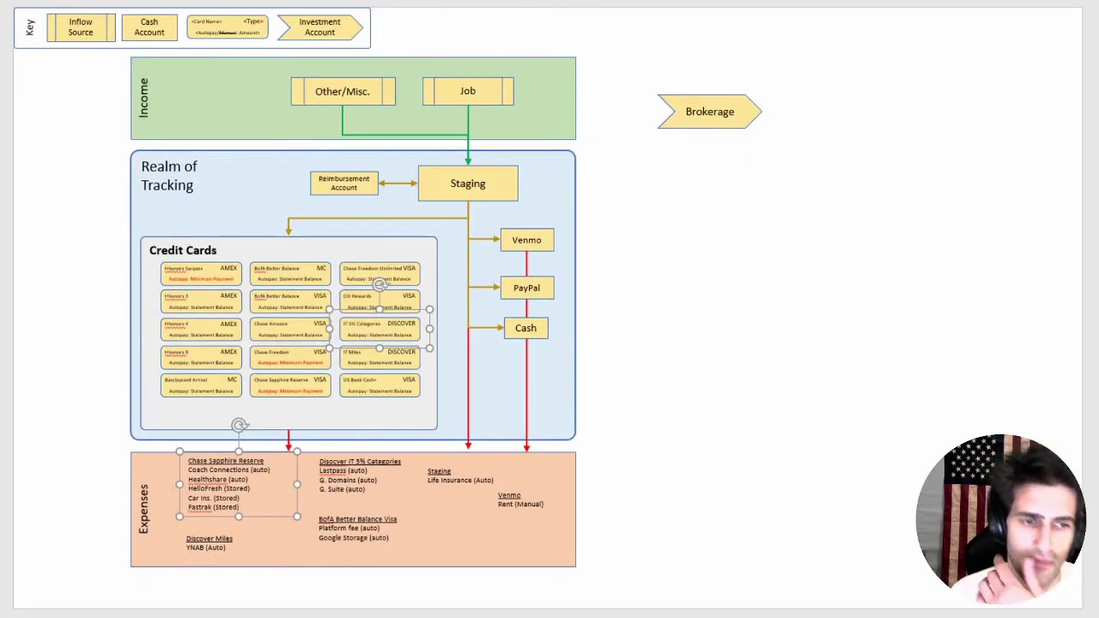
key("alt+Tab")
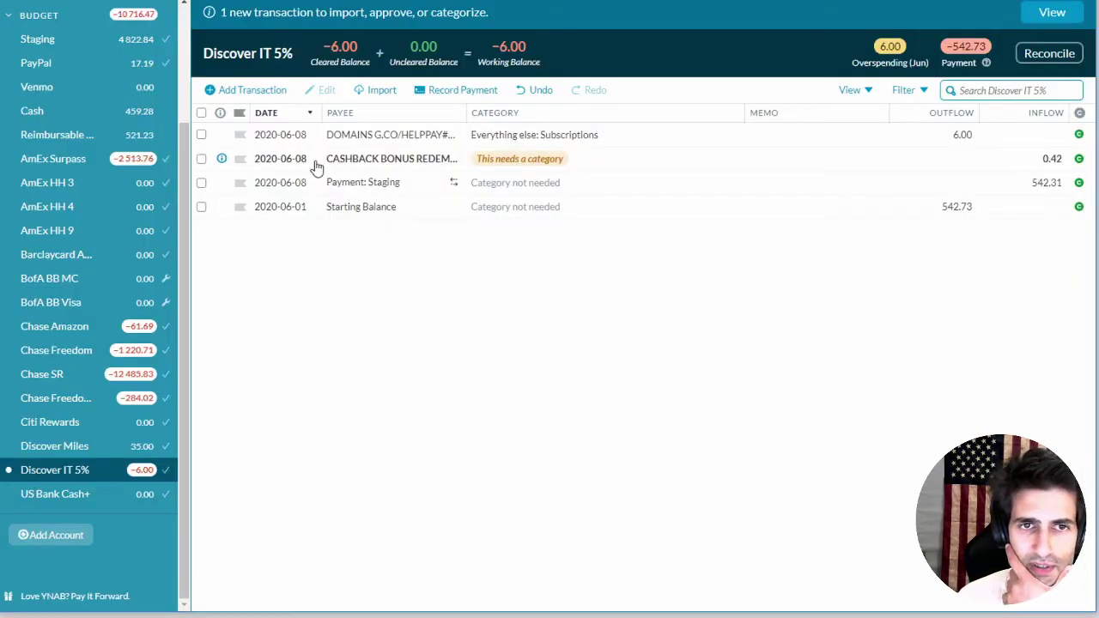
Categorize the cashback bonus redemption as Inflow: To be Budgeted and approve it.
left_click(201, 113)
left_click(201, 114)
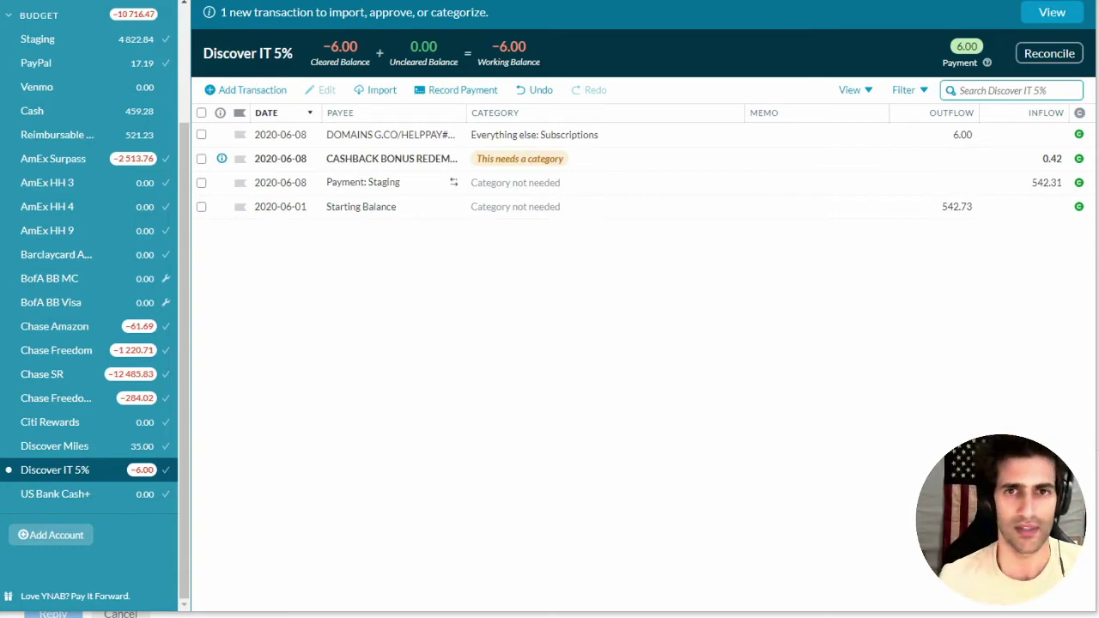
left_click(502, 162)
left_click(503, 163)
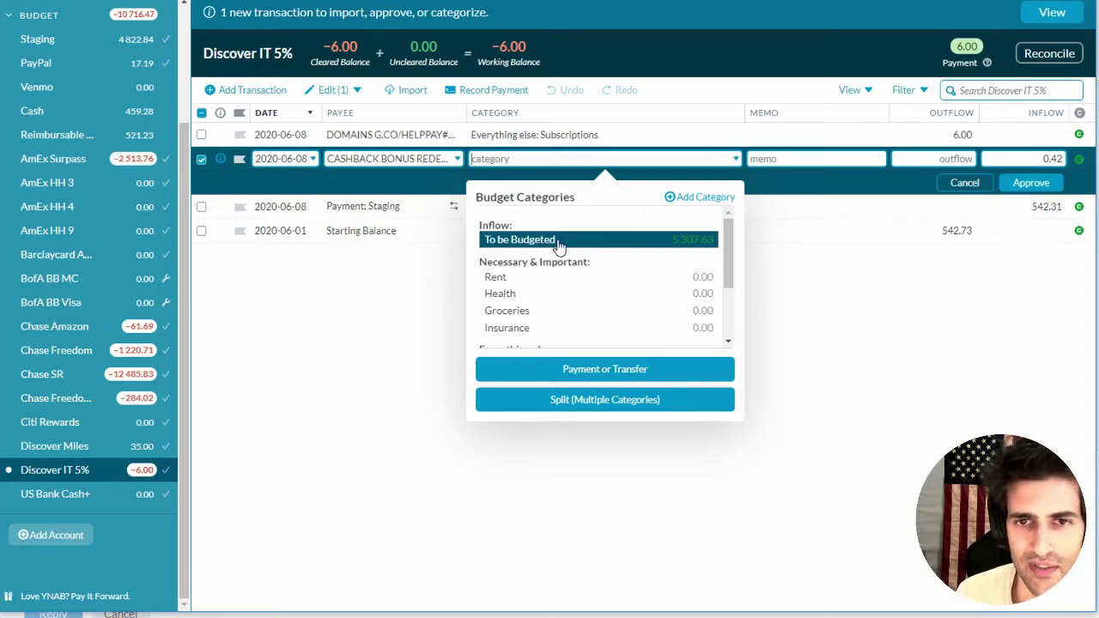
left_click_drag(180, 234, 182, 120)
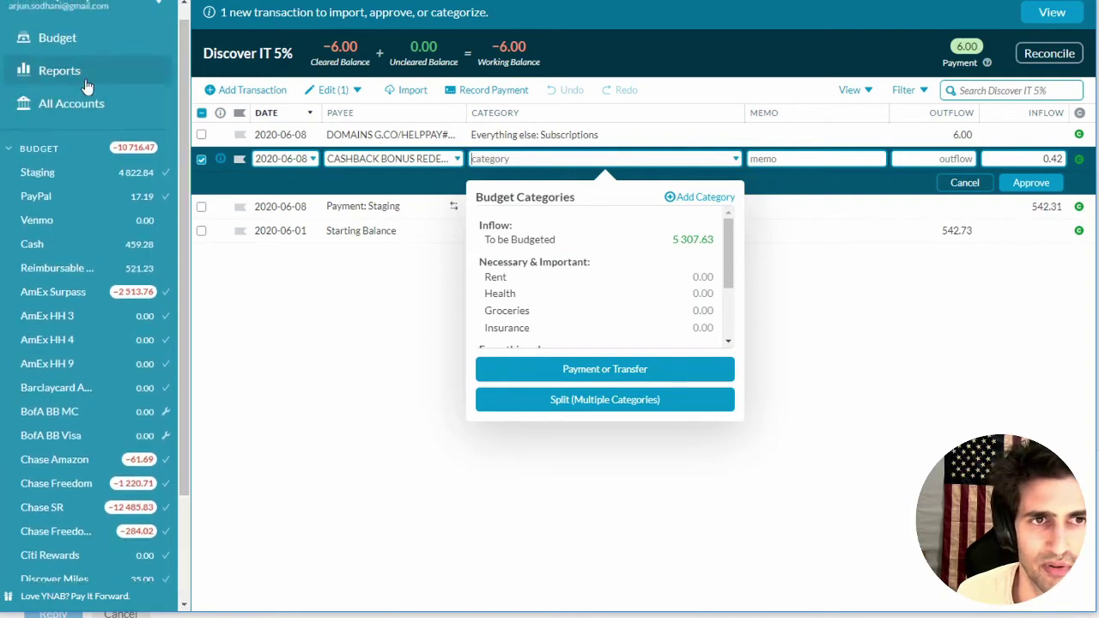
left_click(557, 241)
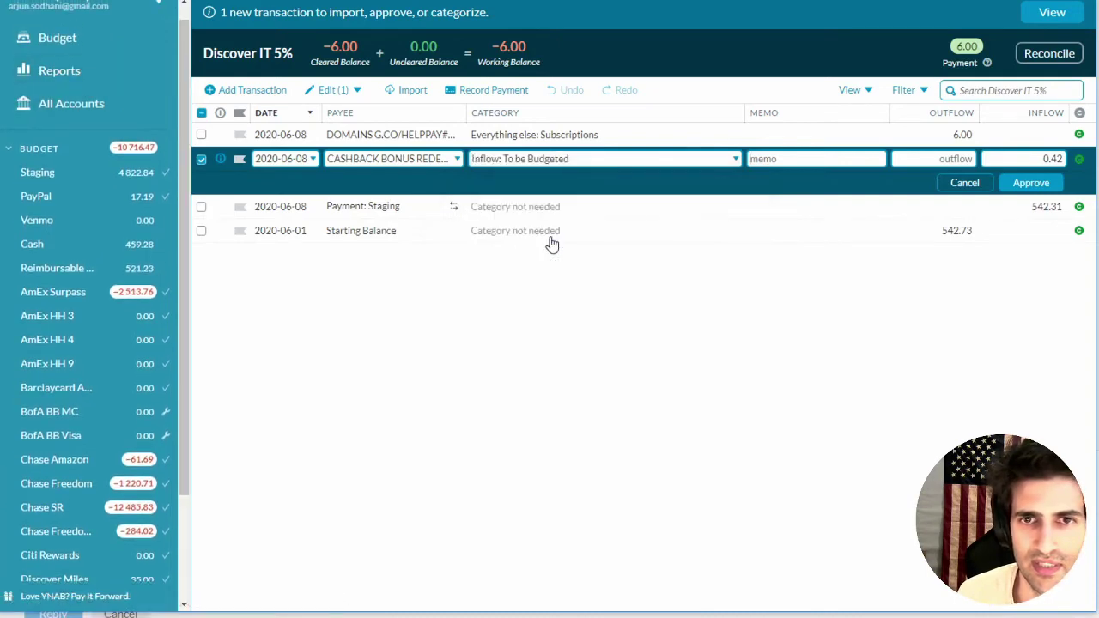
left_click(1017, 186)
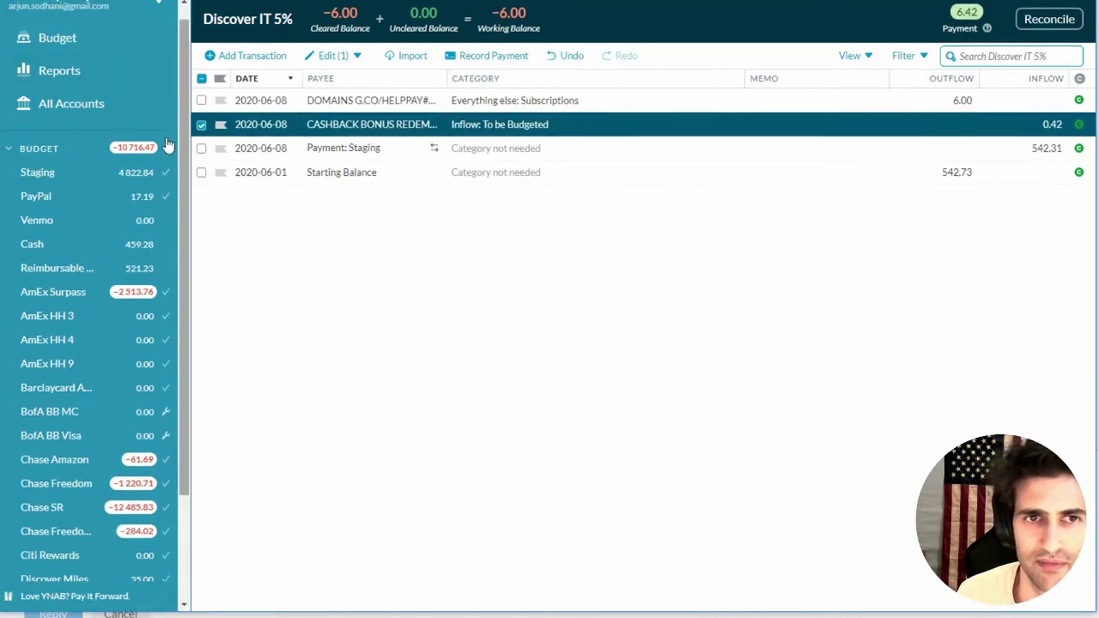
Check the cashback redemption among the income sources in the Income v Expense report, and return to the Discover IT 5% account.
left_click(93, 72)
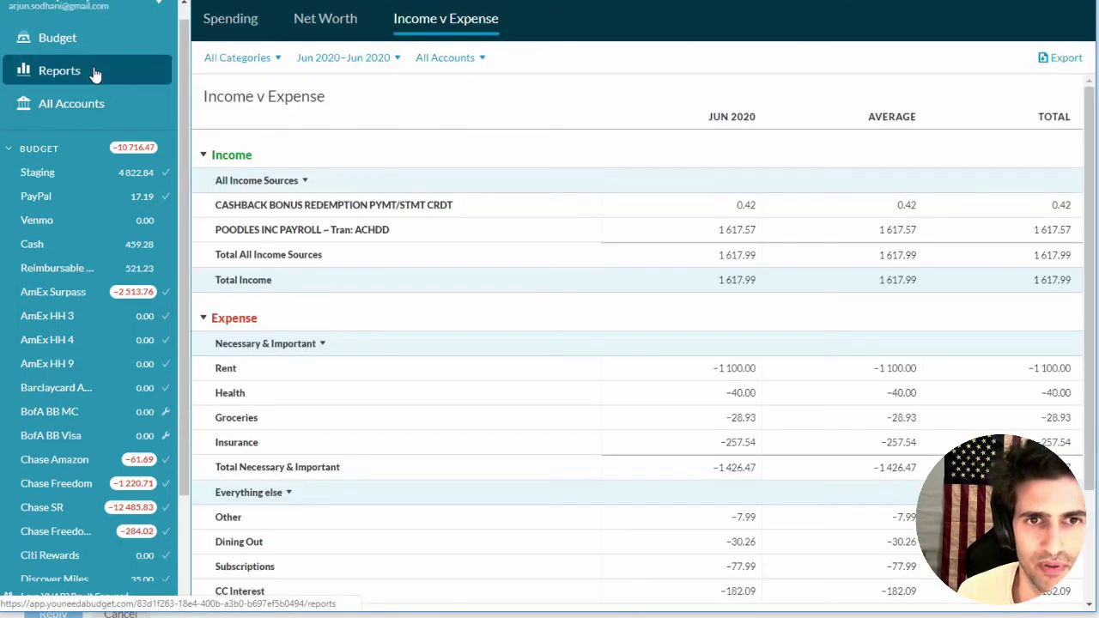
left_click_drag(228, 204, 792, 212)
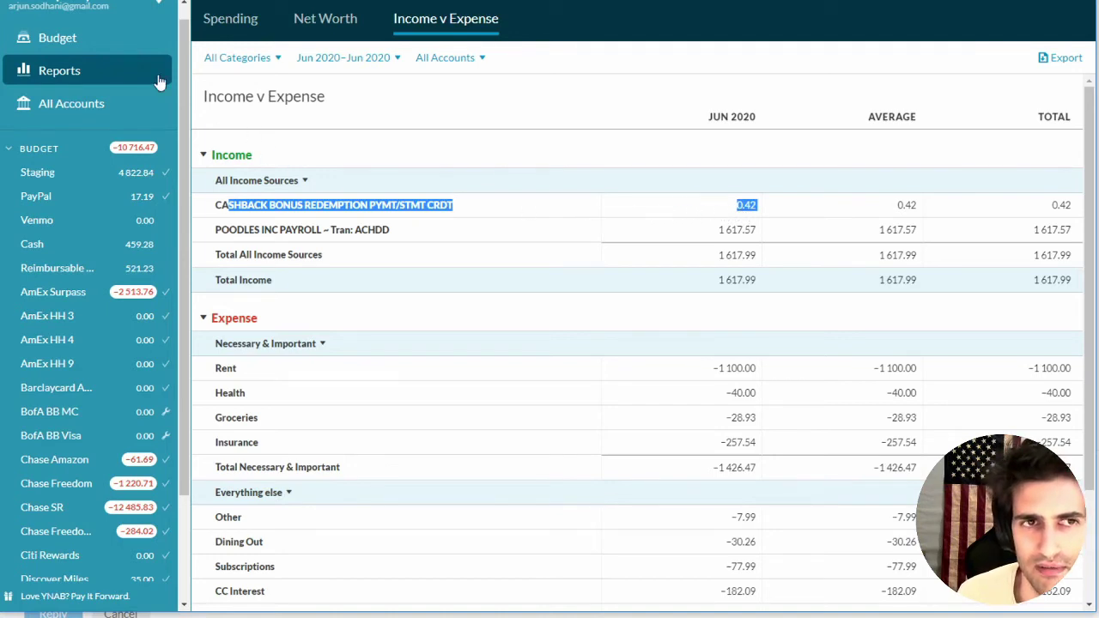
scroll(86, 258, "down", 3)
left_click(26, 469)
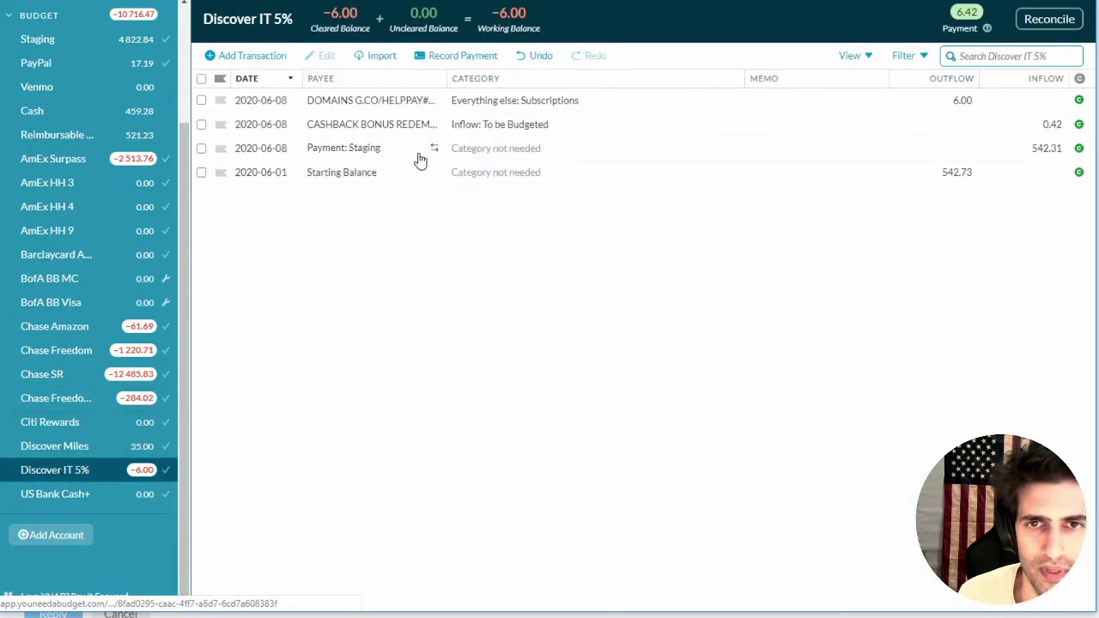
Clear the cashback redemption's category and save the transaction.
left_click(475, 127)
left_click(506, 126)
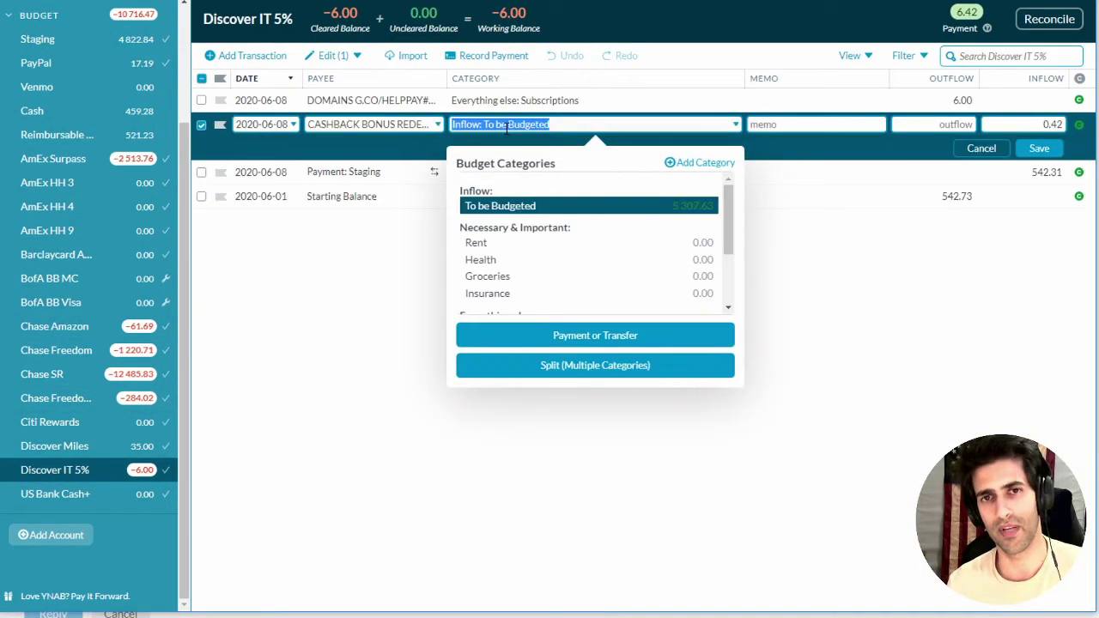
key("BackSpace")
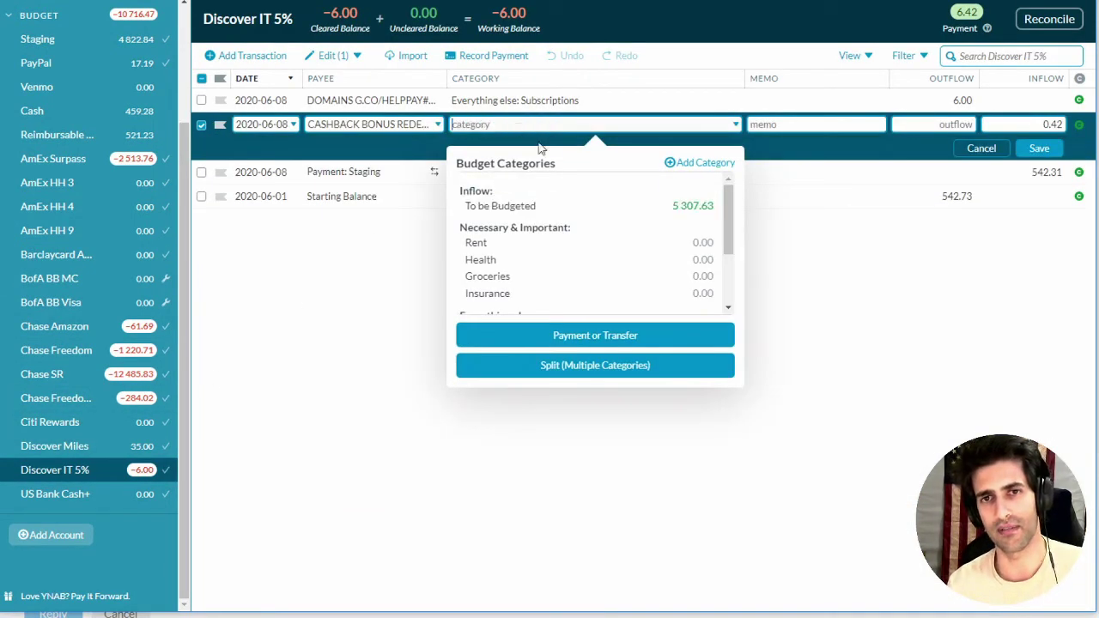
left_click(1037, 149)
left_click(504, 160)
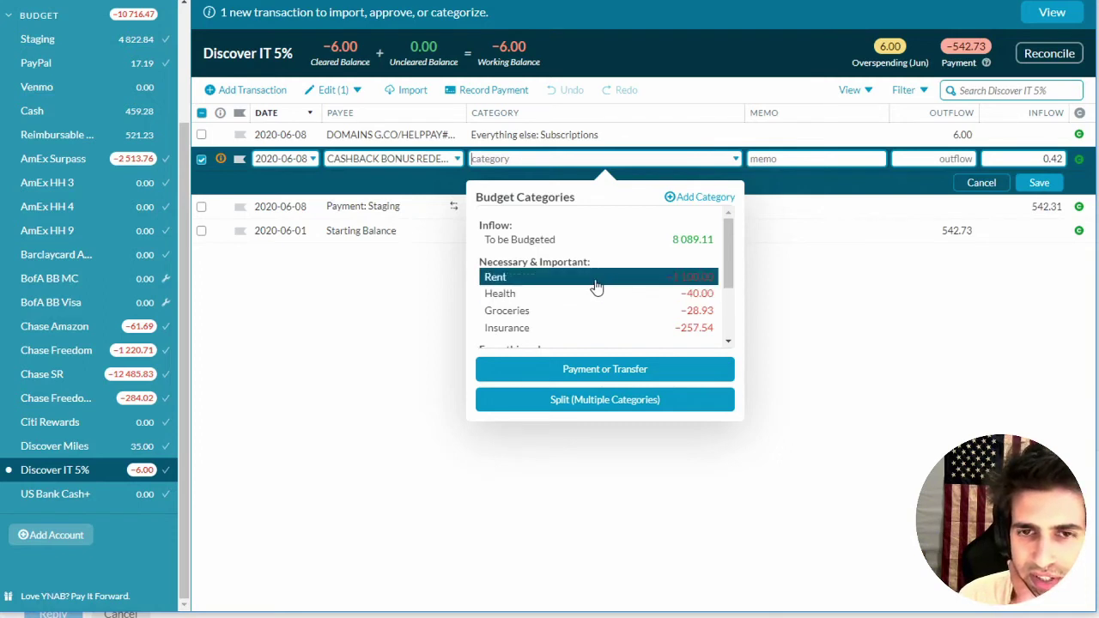
scroll(652, 316, "down", 3)
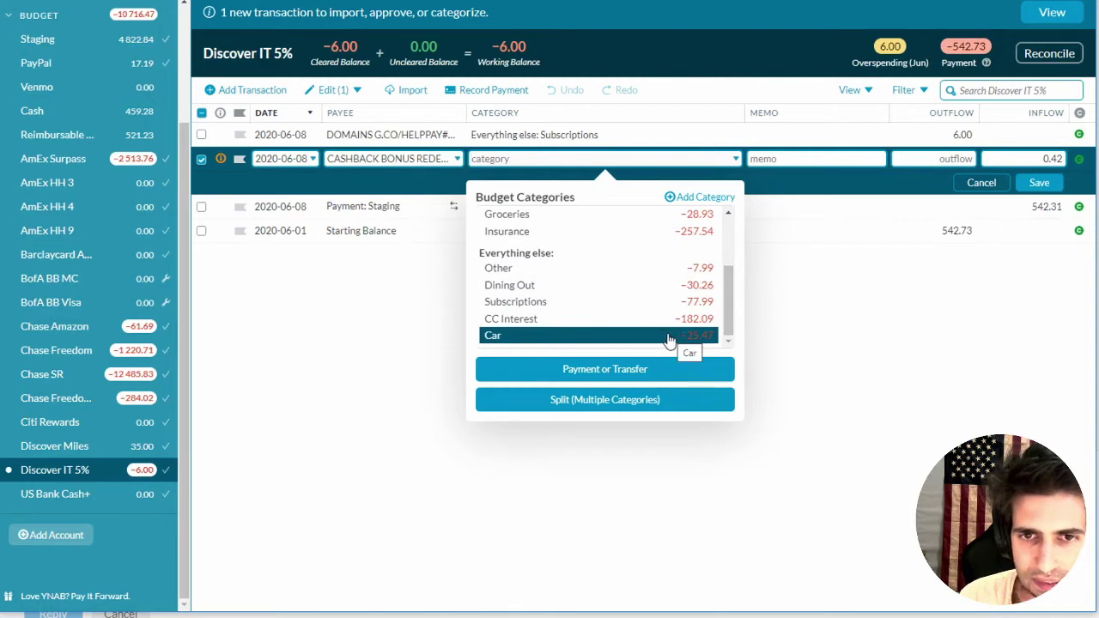
scroll(659, 289, "up", 3)
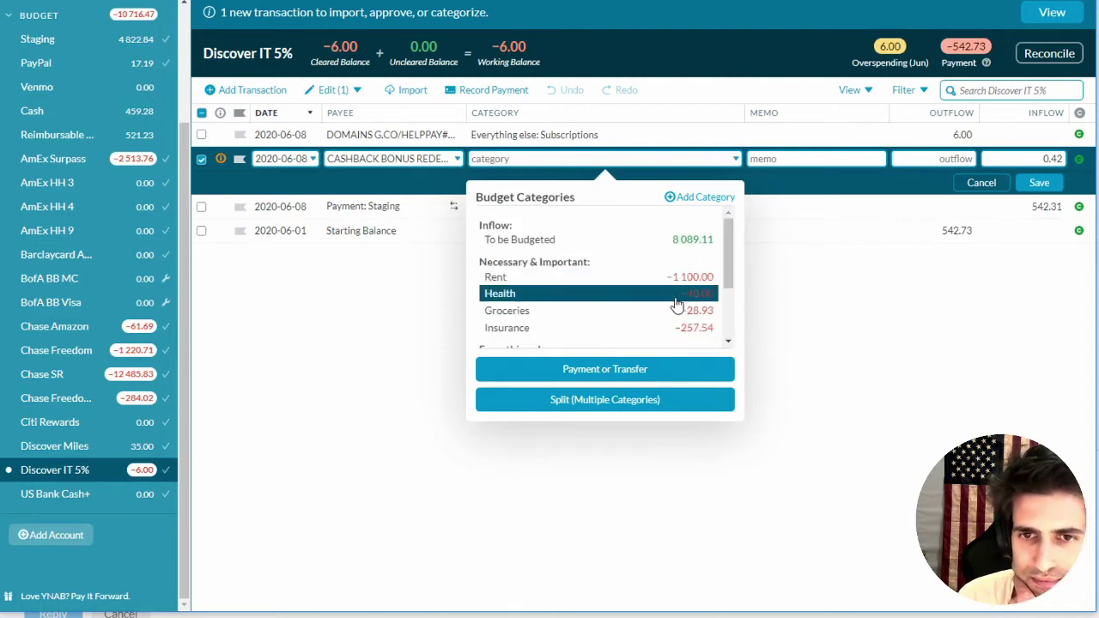
left_click(813, 311)
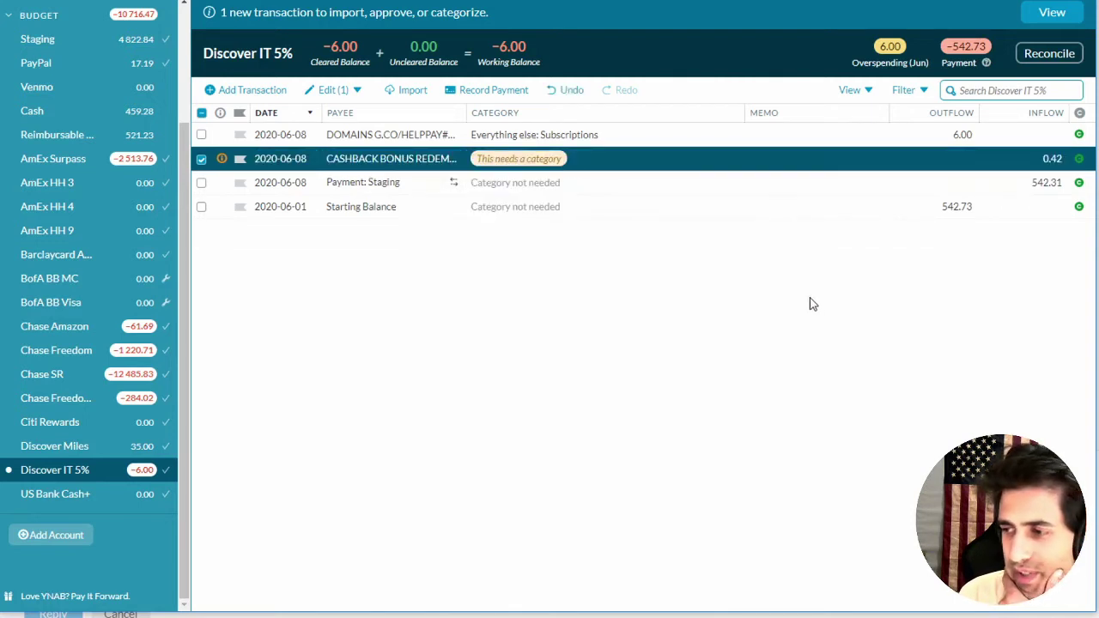
left_click(200, 162)
left_click(200, 162)
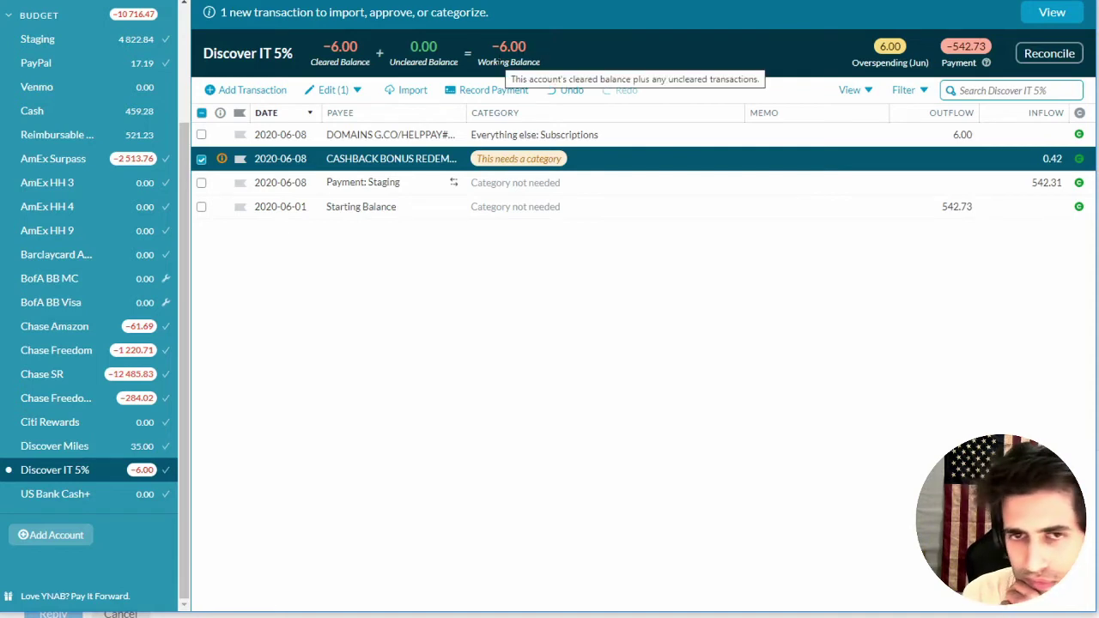
left_click(200, 161)
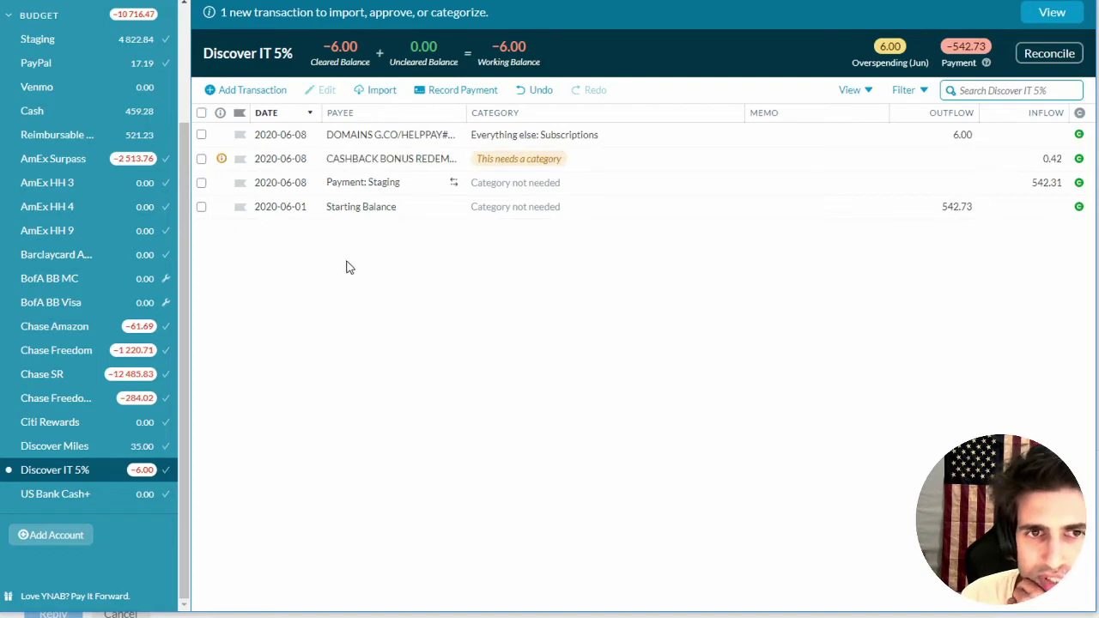
Change the cashback redemption's payee to Payment from: Staging and save the transaction.
left_click(357, 162)
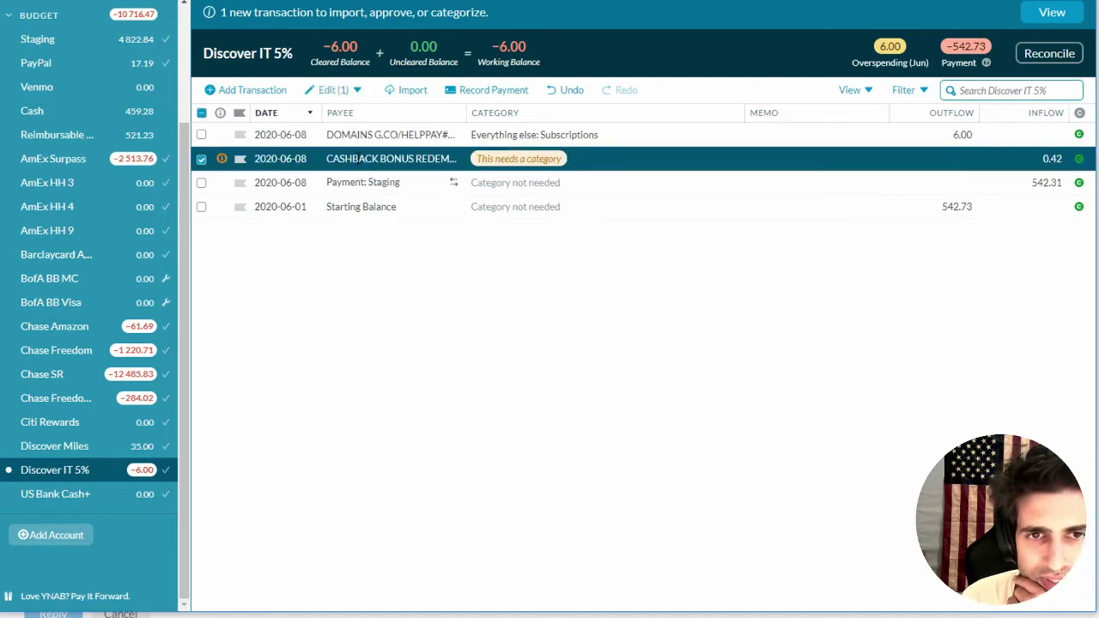
left_click(358, 160)
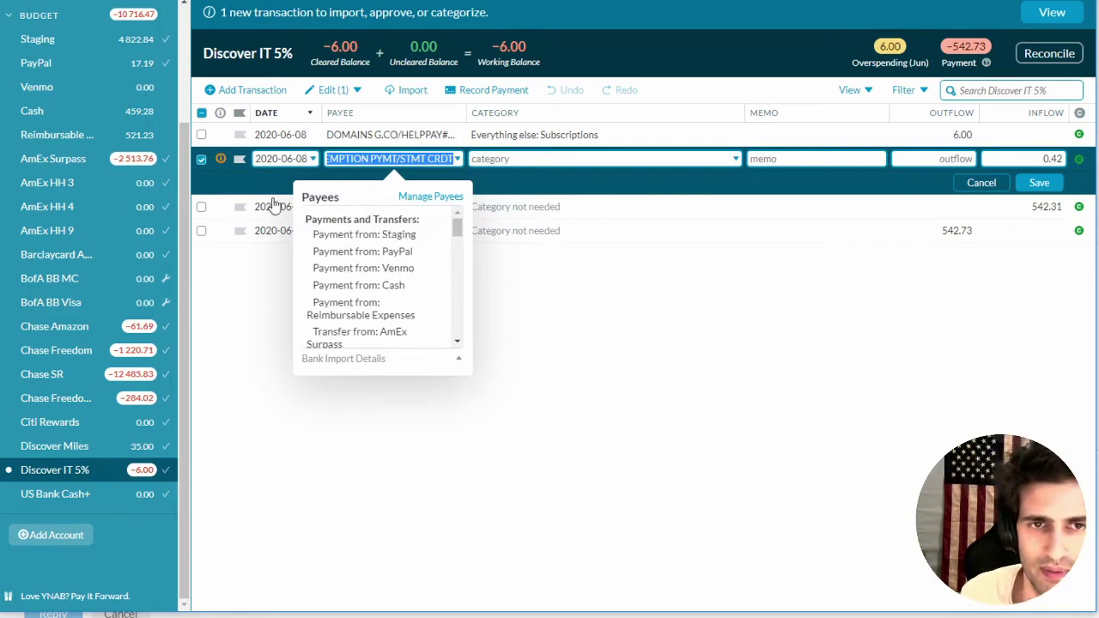
left_click(198, 163)
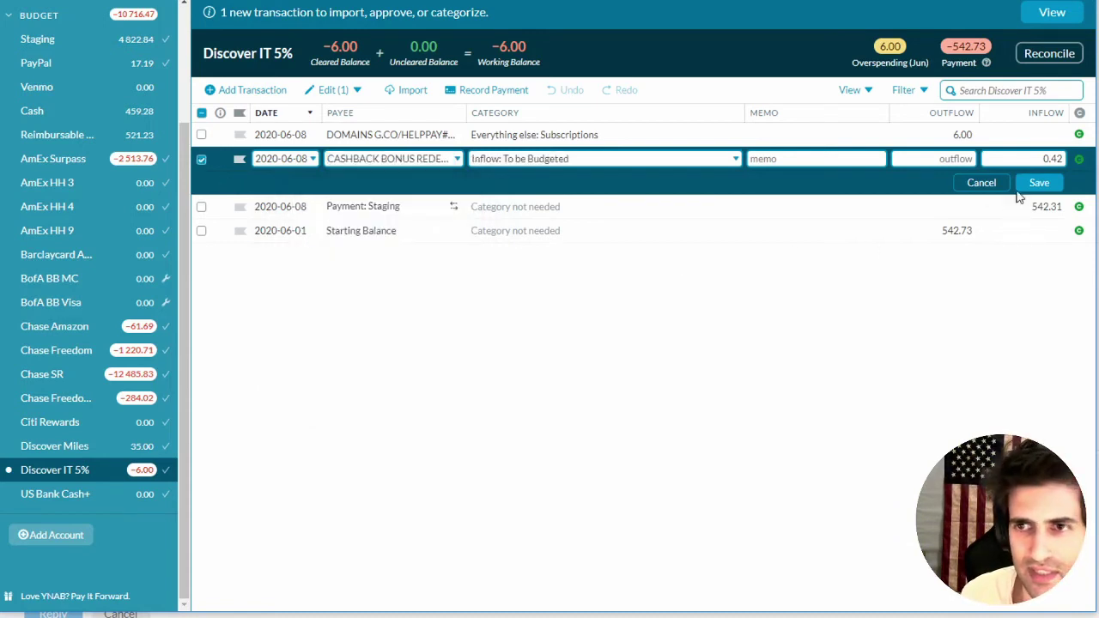
left_click(981, 183)
left_click(404, 234)
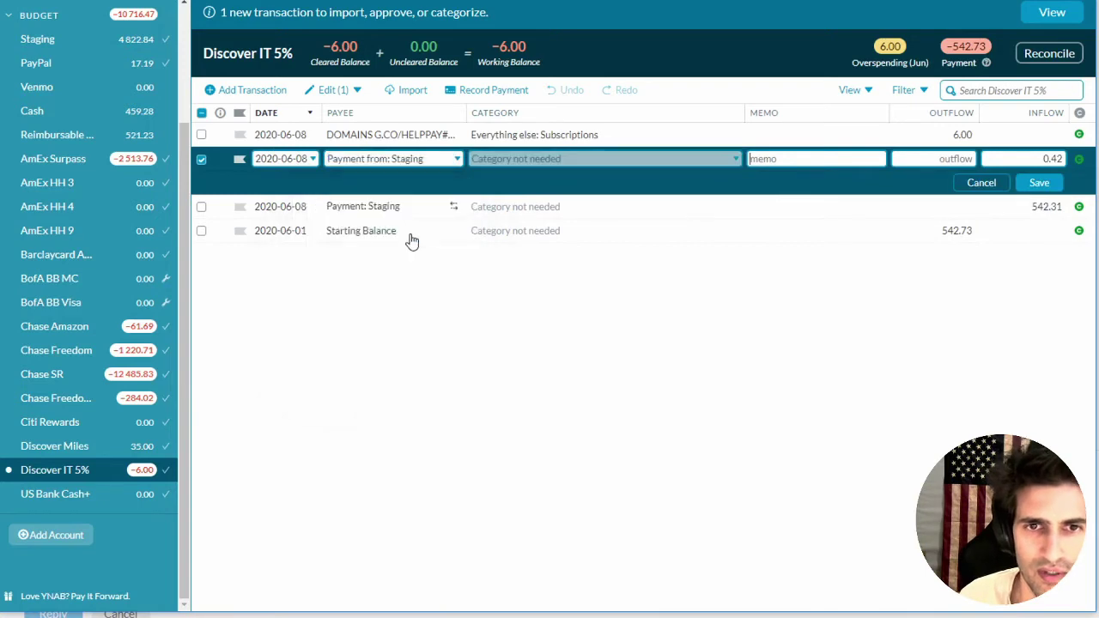
left_click(1041, 183)
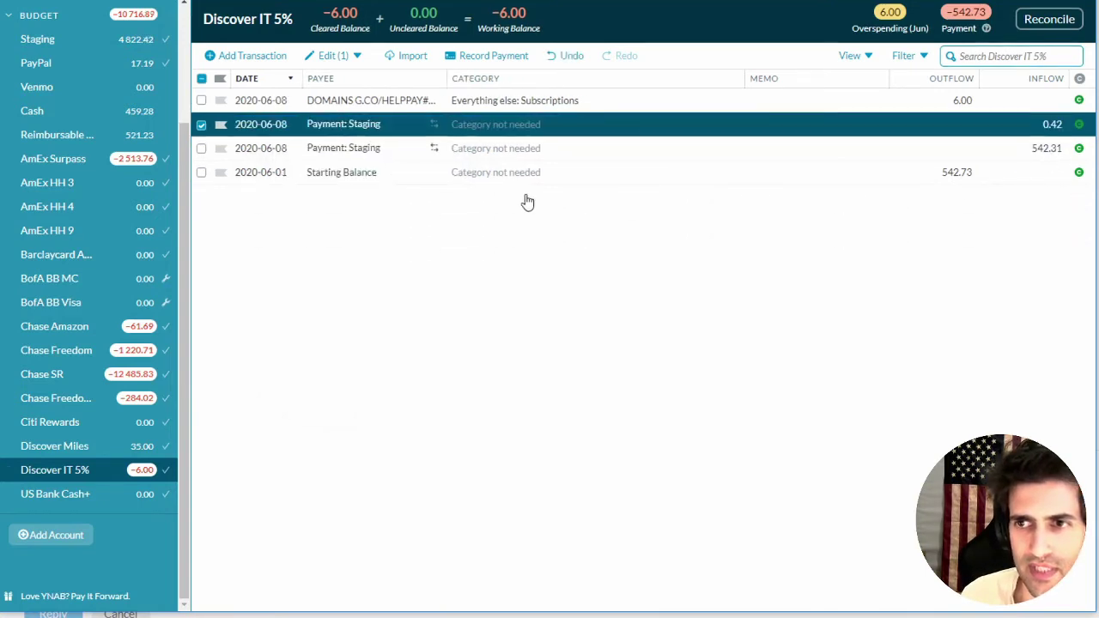
Open the Staging account to check the matching Discover IT 5% cashback payment.
scroll(96, 197, "up", 2)
left_click(52, 189)
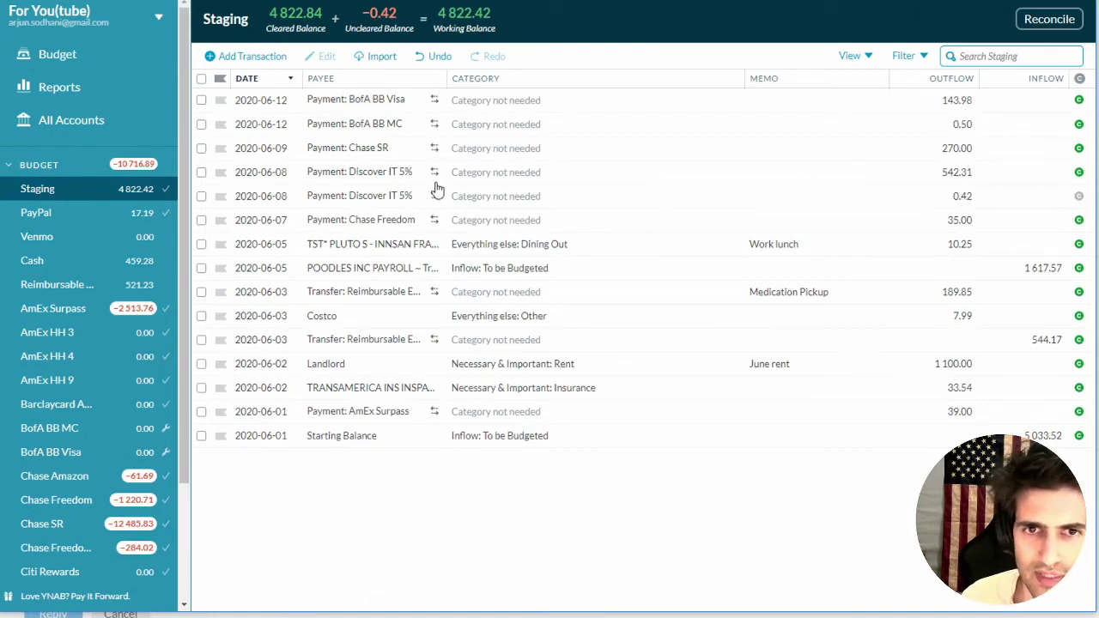
left_click(960, 174)
left_click(962, 176)
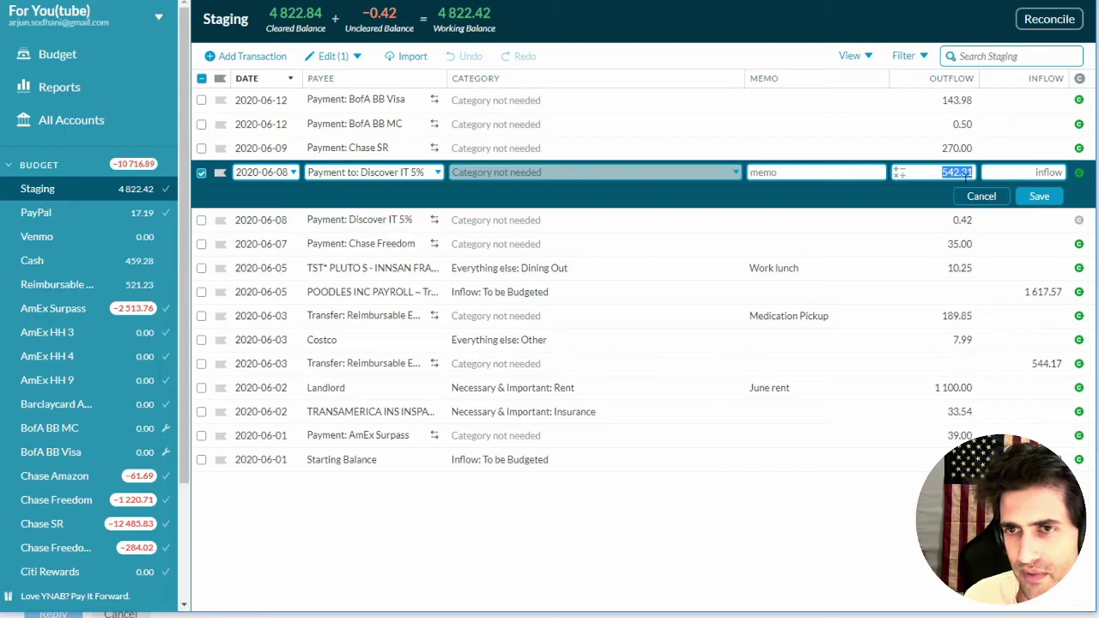
left_click(958, 173)
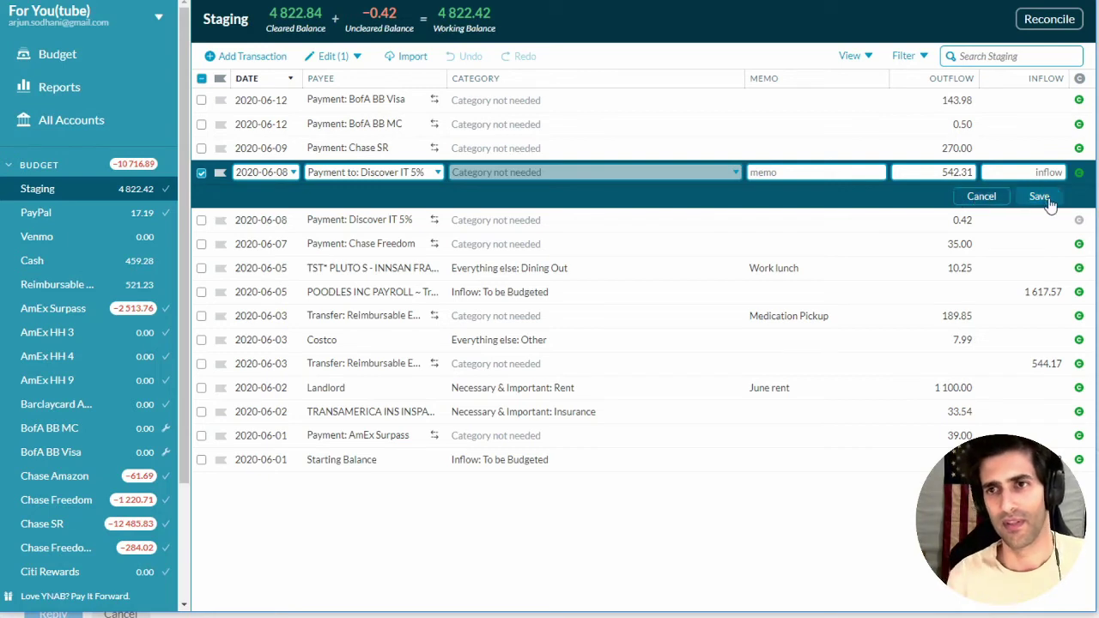
left_click(939, 173)
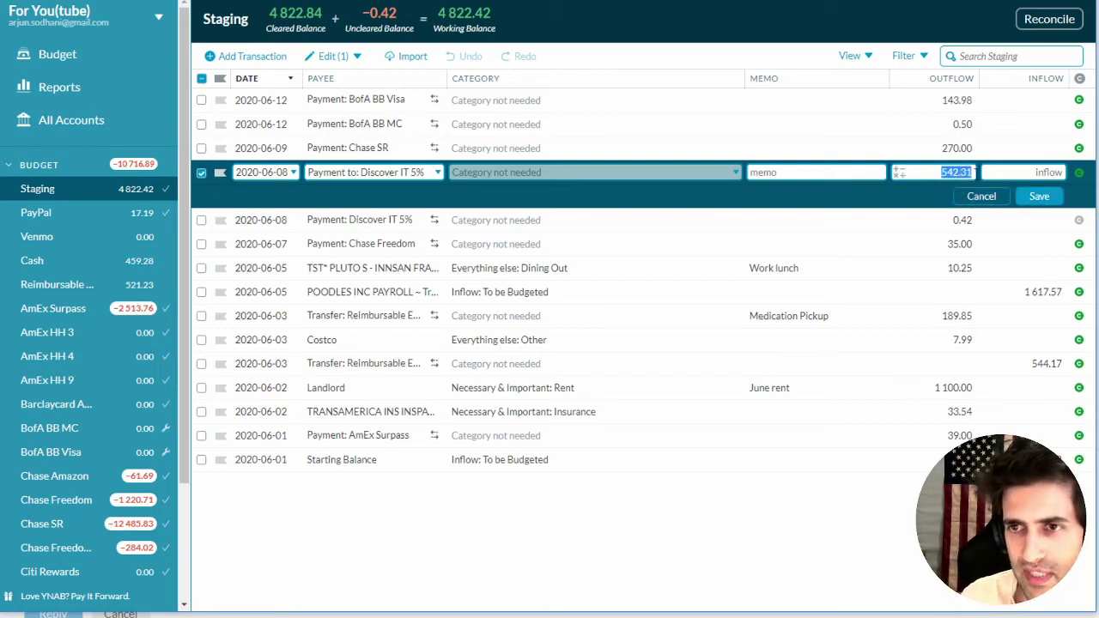
left_click(980, 196)
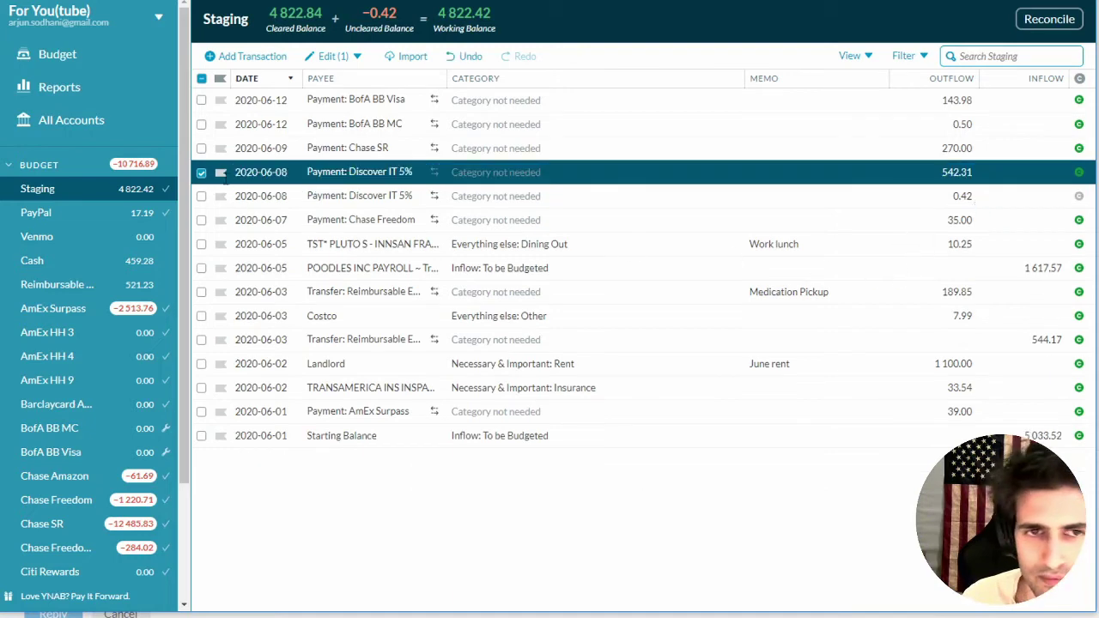
left_click(203, 171)
Return to the Discover IT 5% account and look through the payee choices for the 0.42 cashback transaction.
scroll(85, 343, "down", 3)
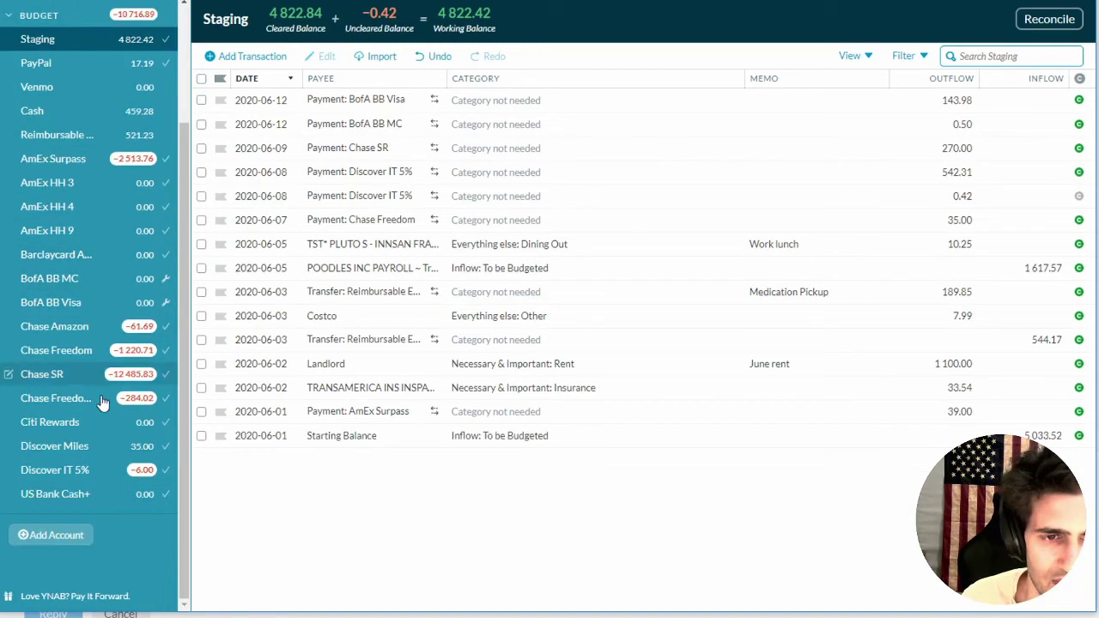
left_click(72, 471)
left_click(354, 125)
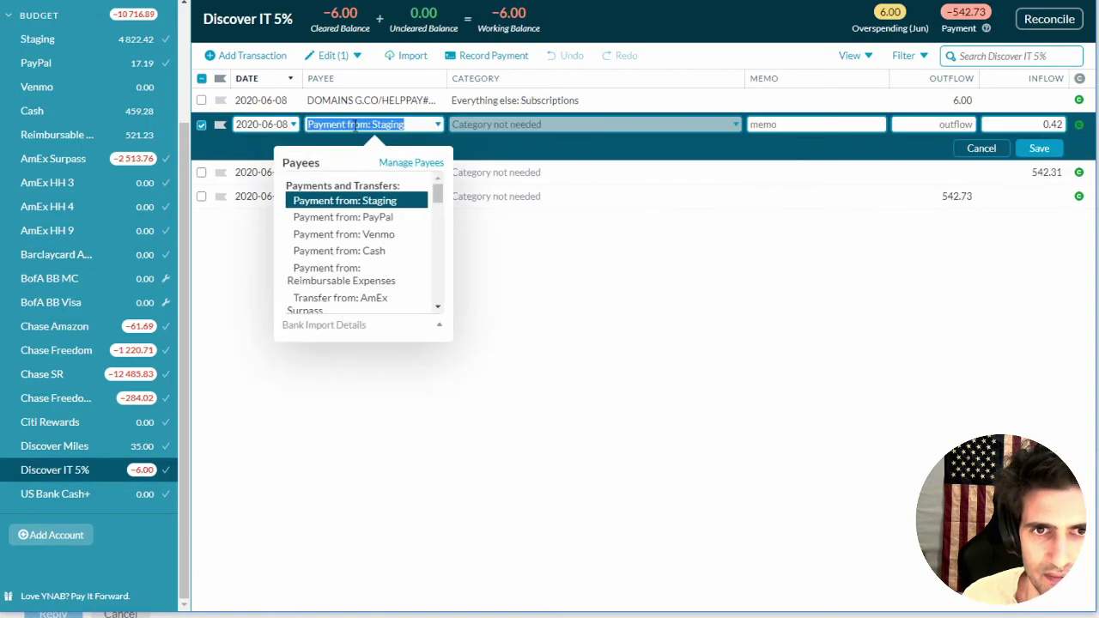
scroll(326, 282, "down", 2)
scroll(343, 258, "up", 2)
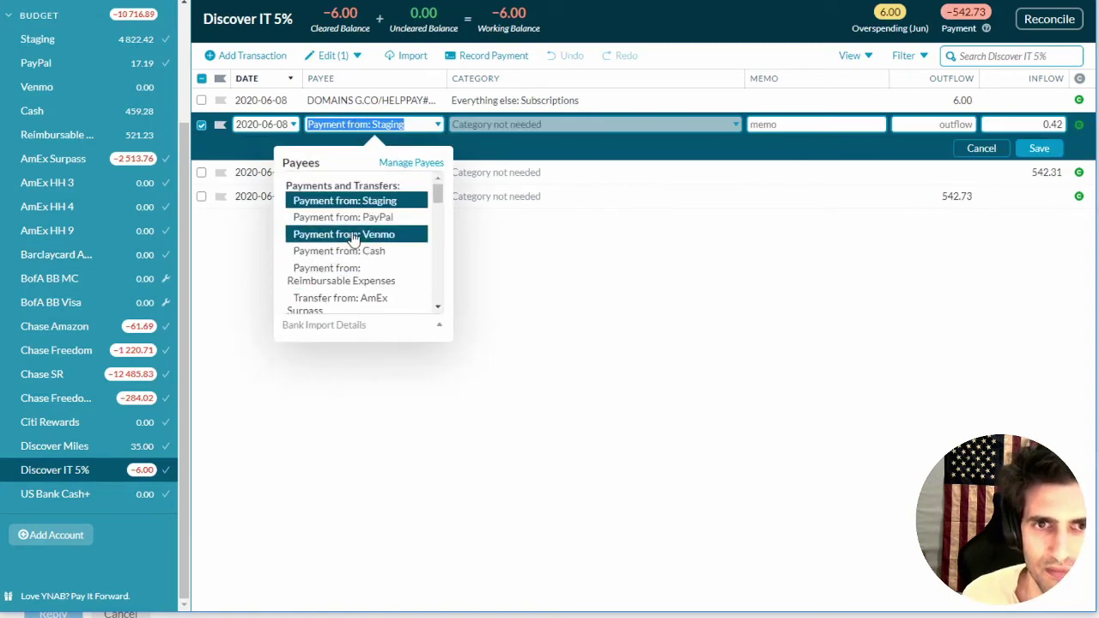
key("Return")
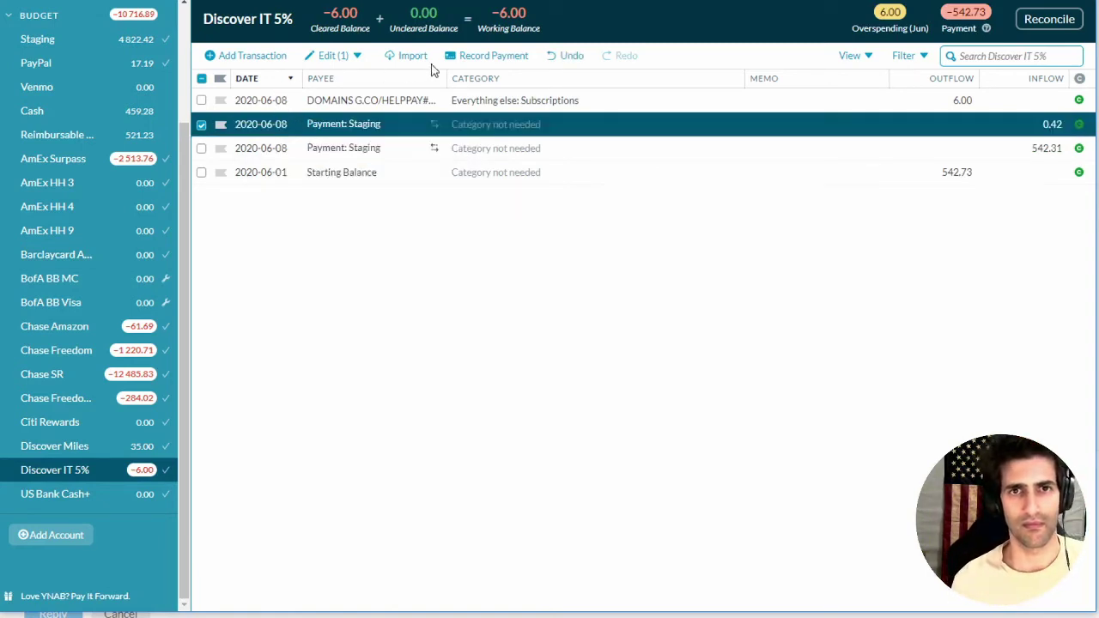
Undo the 0.42 cashback redemption's payee change to a payment from Staging.
key("Escape")
left_click(536, 56)
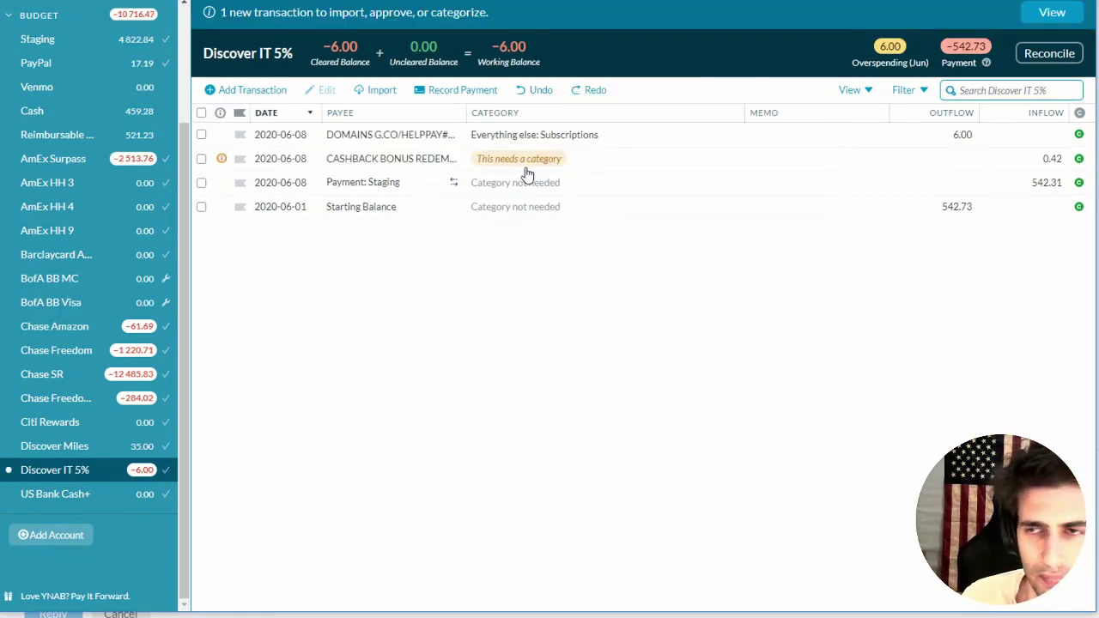
mouse_move(541, 165)
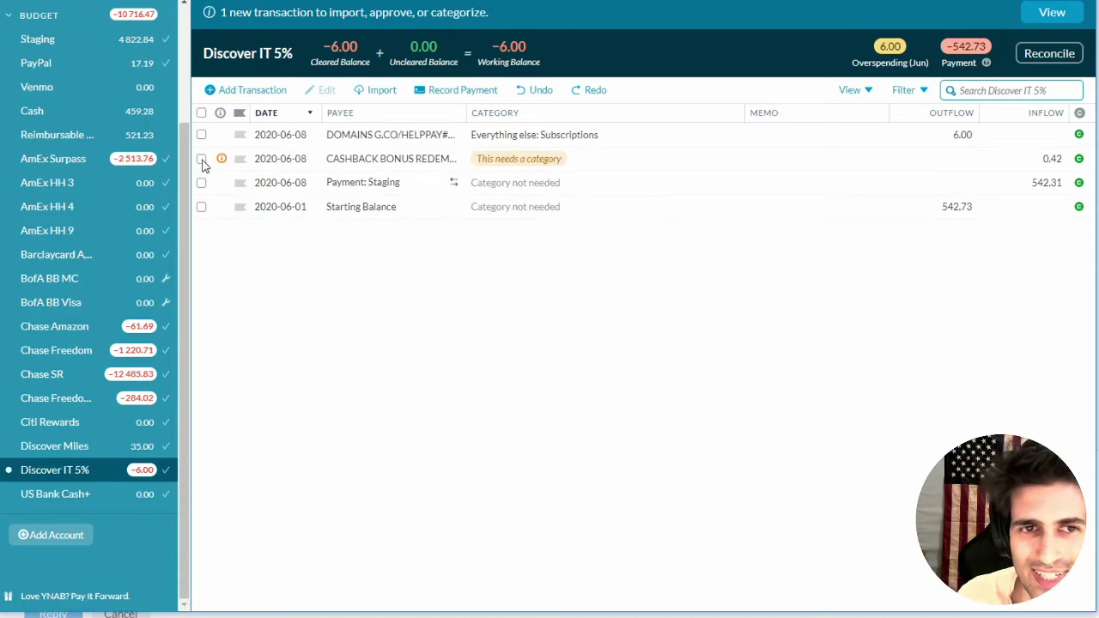
left_click(202, 160)
left_click(202, 159)
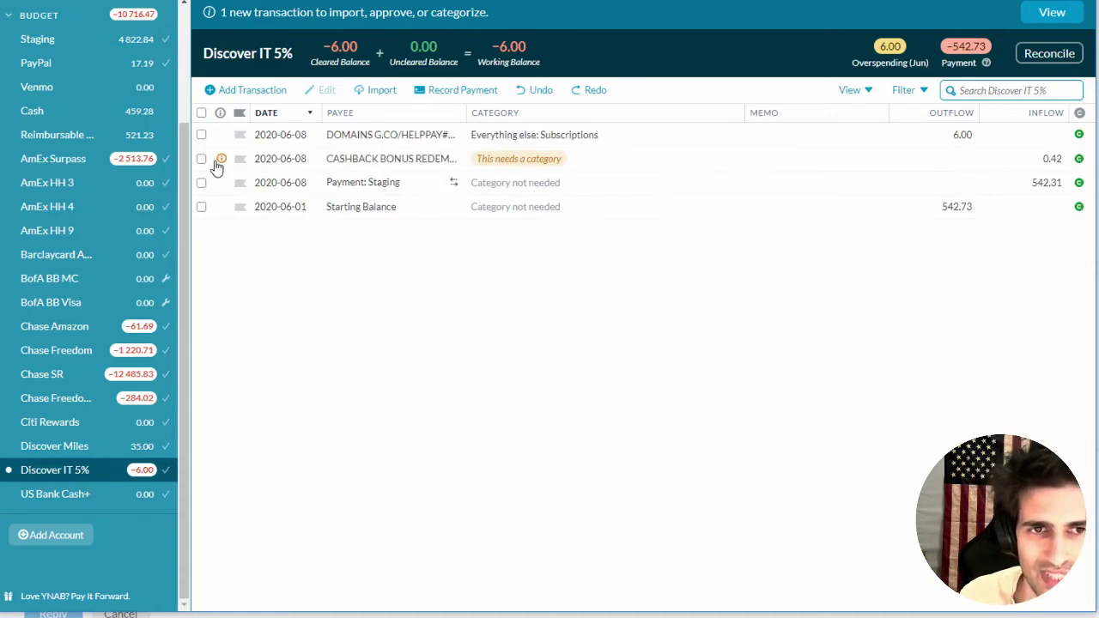
Add a category group named Cash Flow Tracking to the June 2020 budget.
scroll(77, 206, "up", 3)
left_click(48, 58)
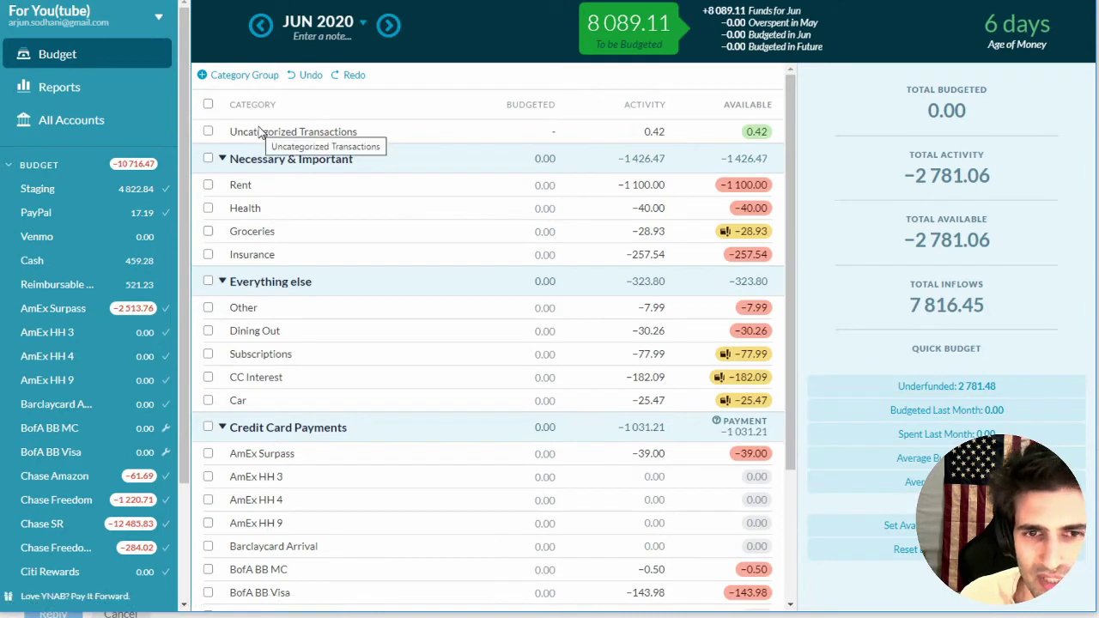
left_click(240, 77)
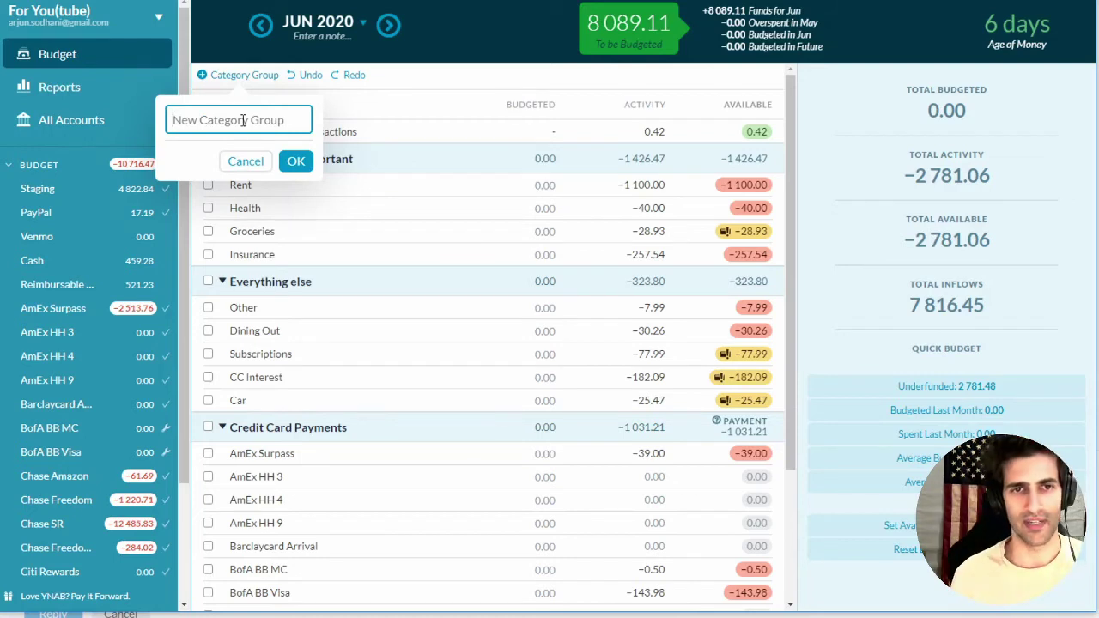
type("Not rea")
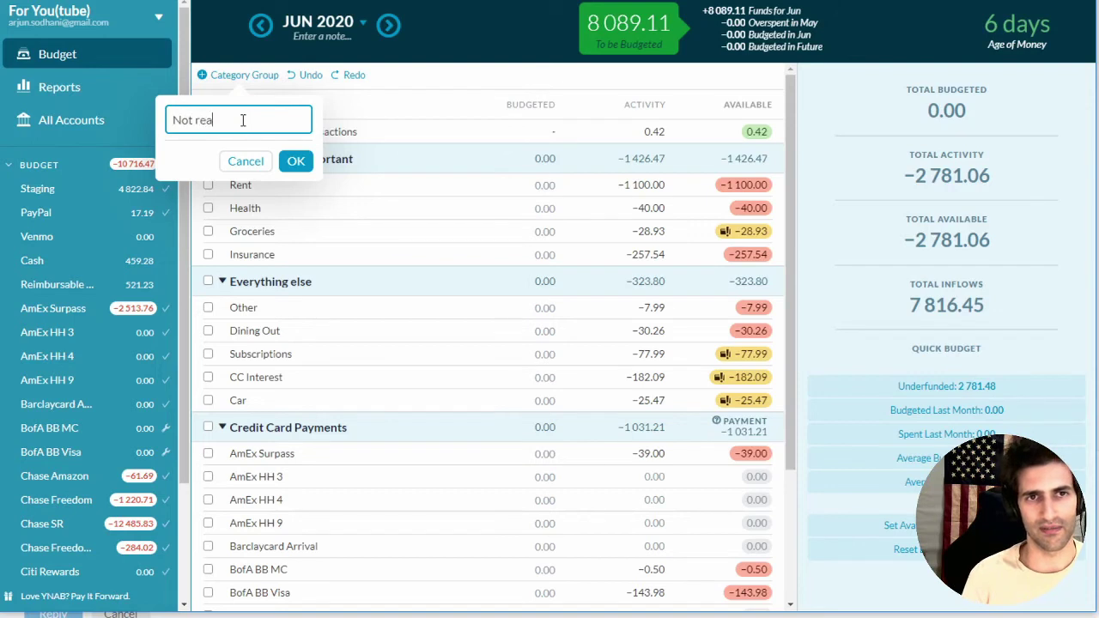
key("BackSpace")
key("BackSpace")
key("BackSpace")
key("BackSpace")
key("BackSpace")
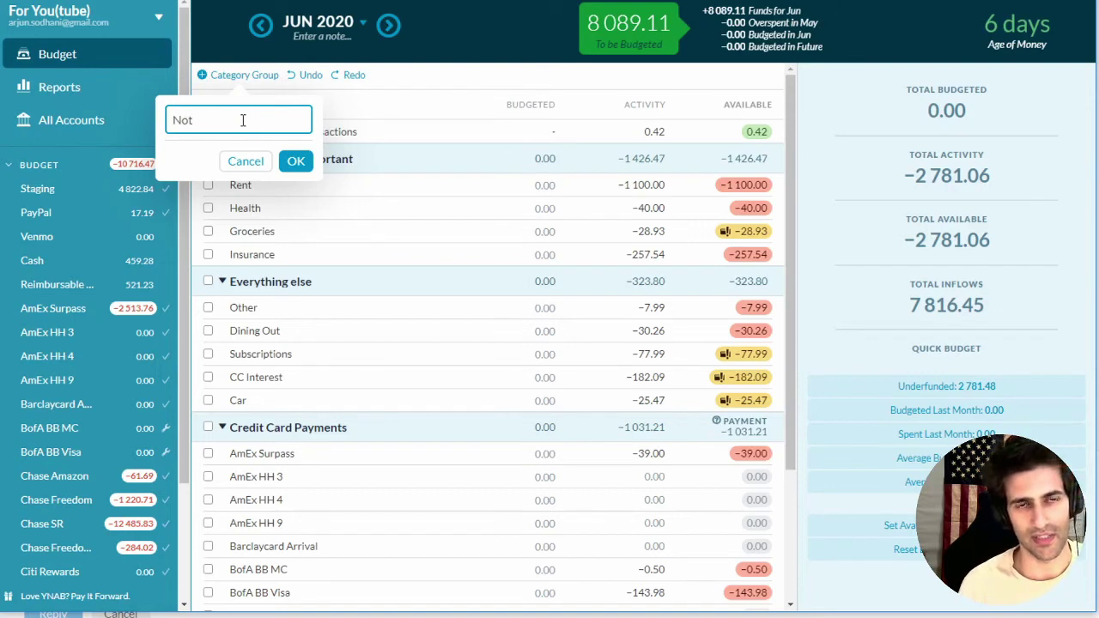
type("Expenses")
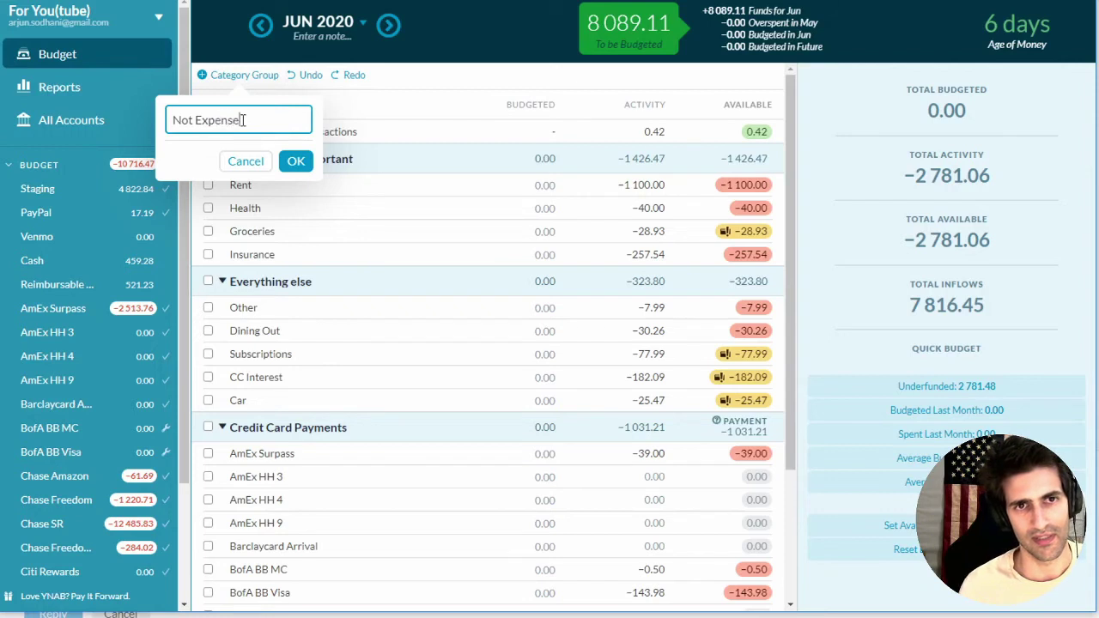
type(" or Income")
key("ctrl+a")
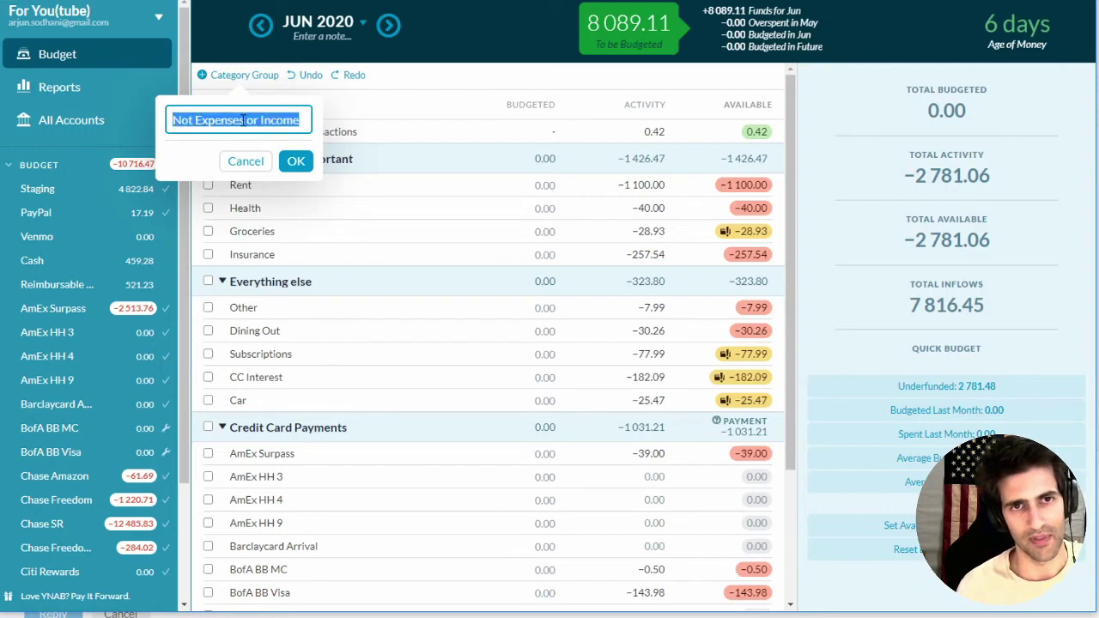
type("Do Not Track")
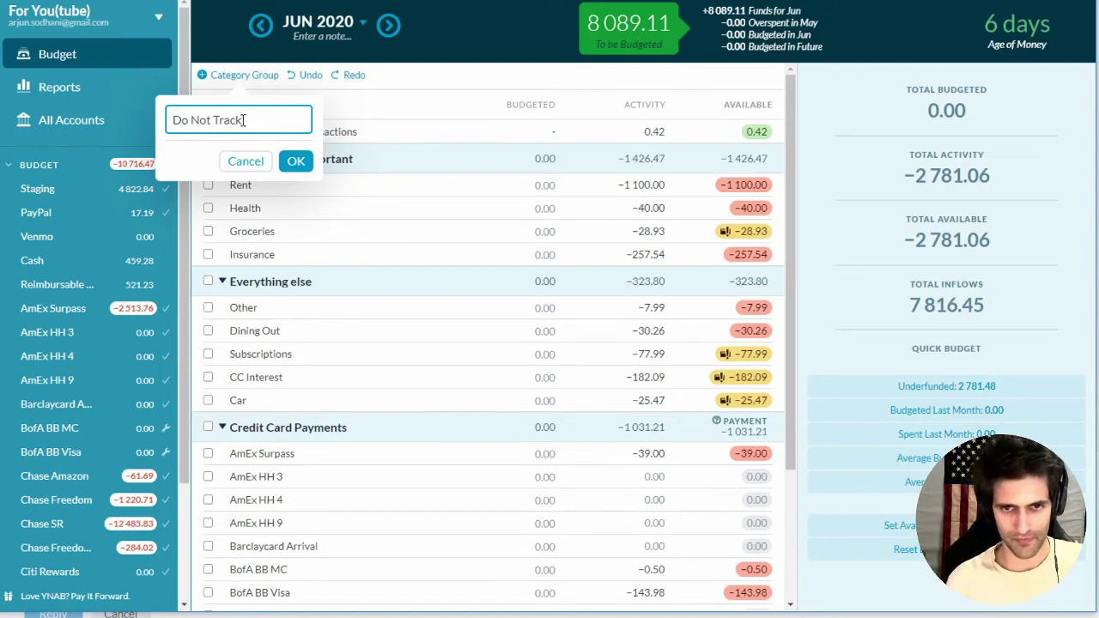
key("ctrl+a")
type("Cash ")
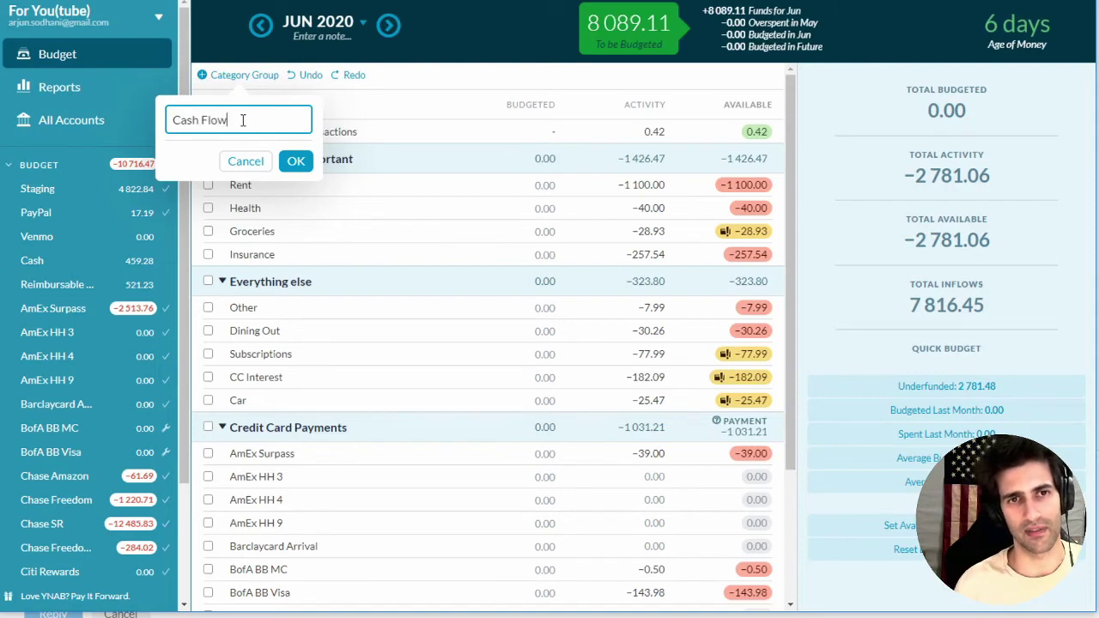
type("Flow Tracki")
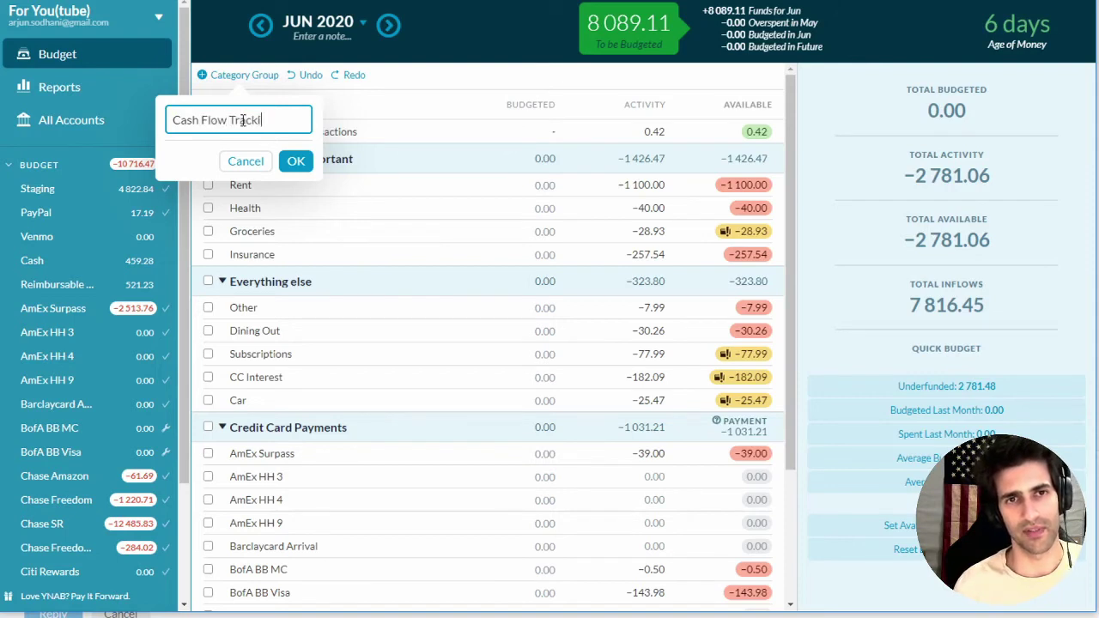
type("ng")
key("Return")
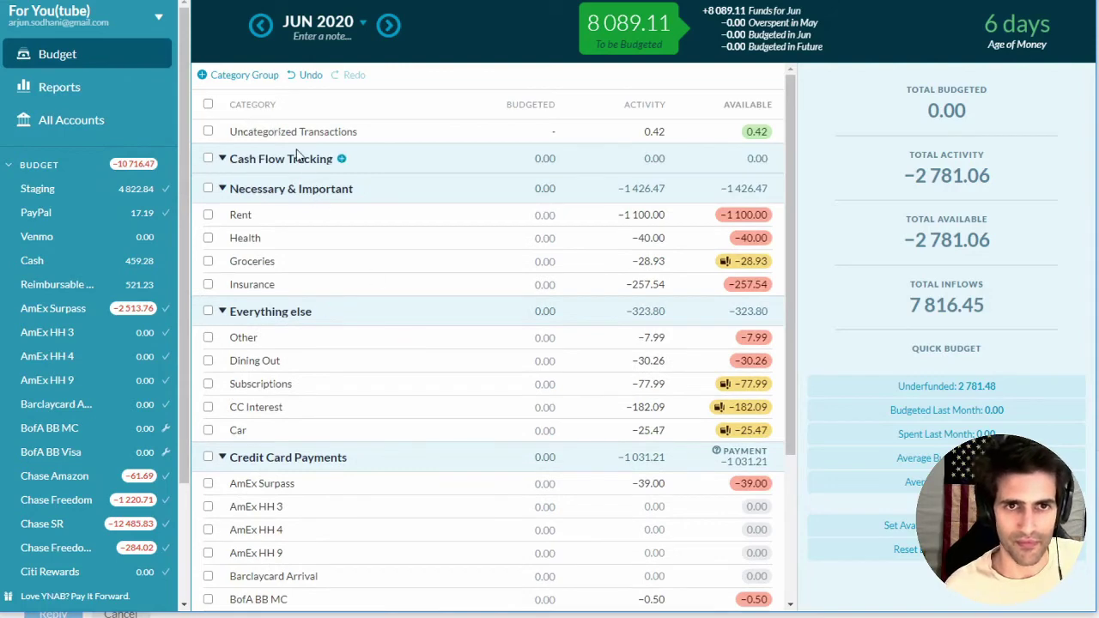
Move the Cash Flow Tracking group below the Credit Card Payments group at the end of the budget.
left_click_drag(296, 161, 314, 285)
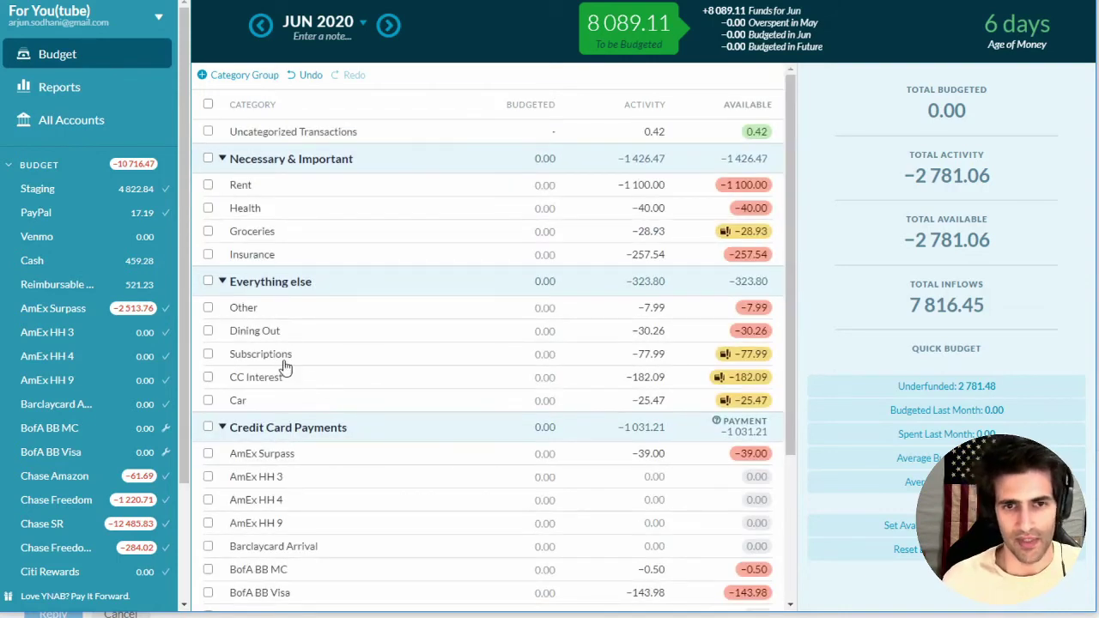
scroll(301, 377, "down", 1)
scroll(301, 378, "down", 2)
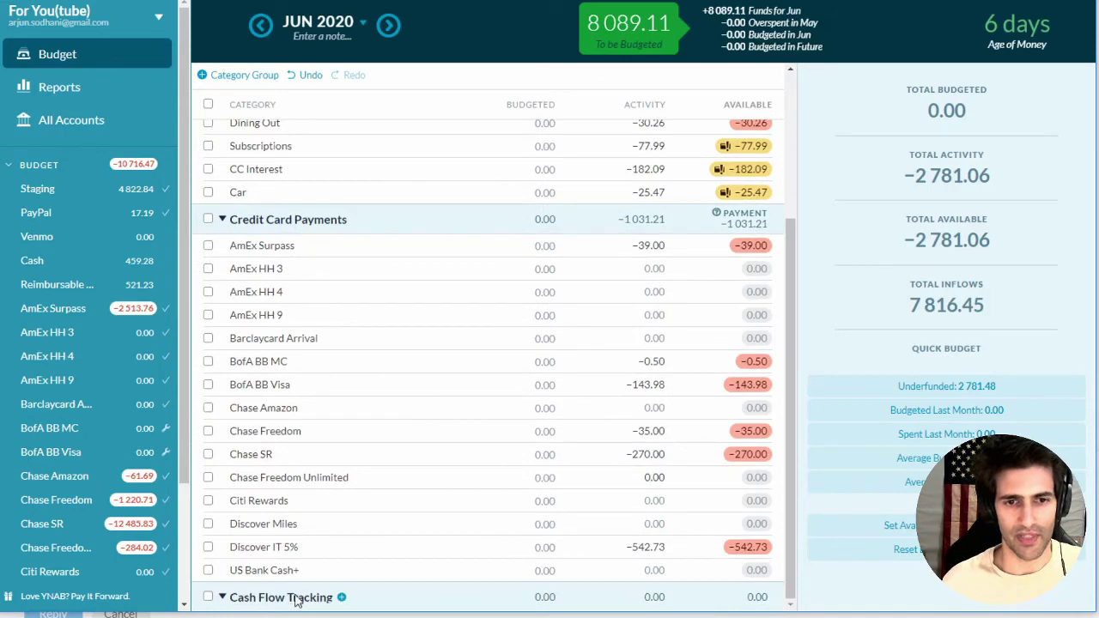
Add a category named Cashback to the Cash Flow Tracking group.
left_click(292, 596)
left_click(350, 545)
left_click(341, 596)
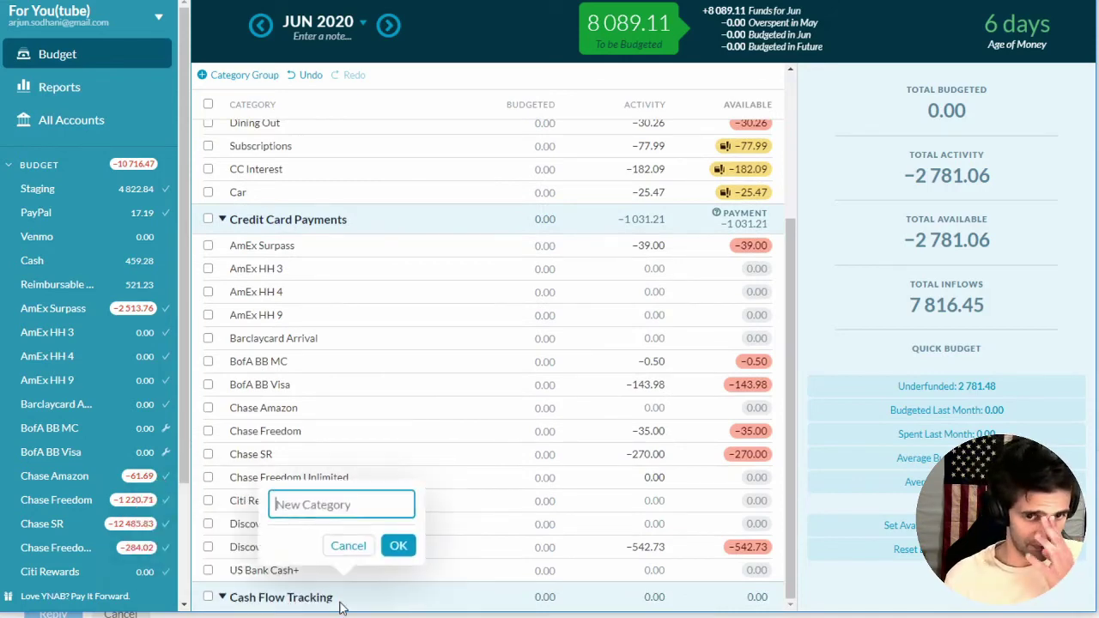
type("Cash Back")
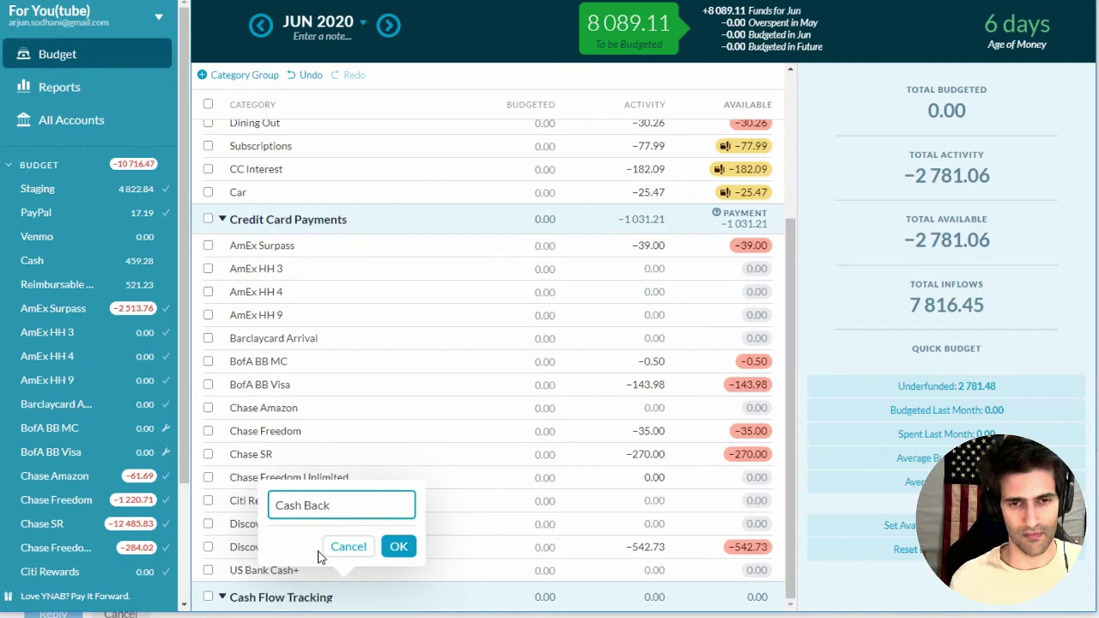
key("ctrl+a")
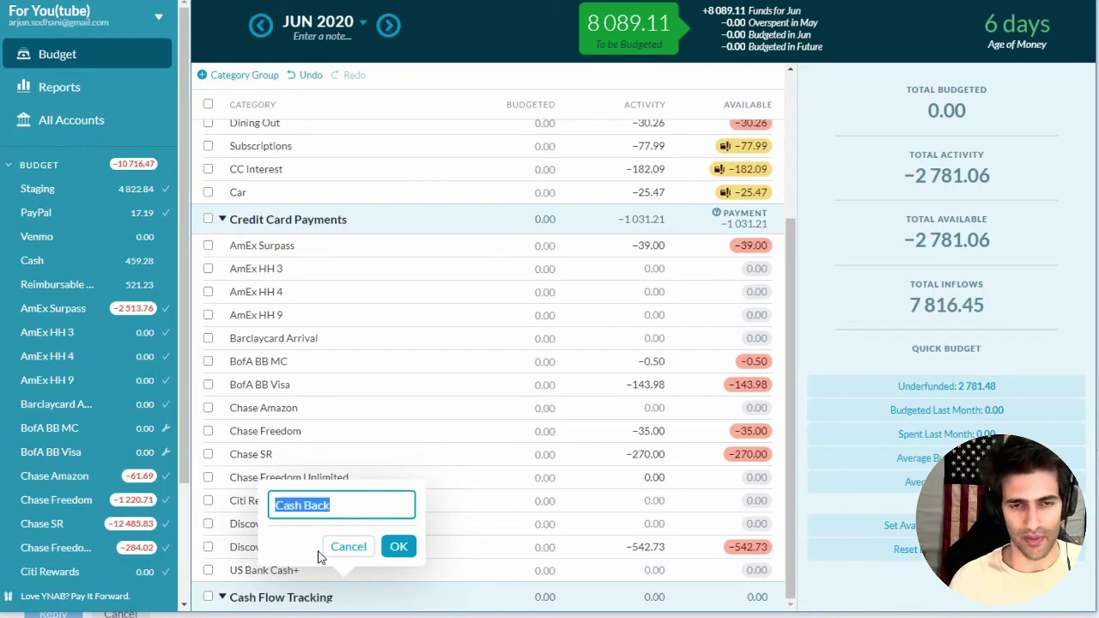
type("Not Income")
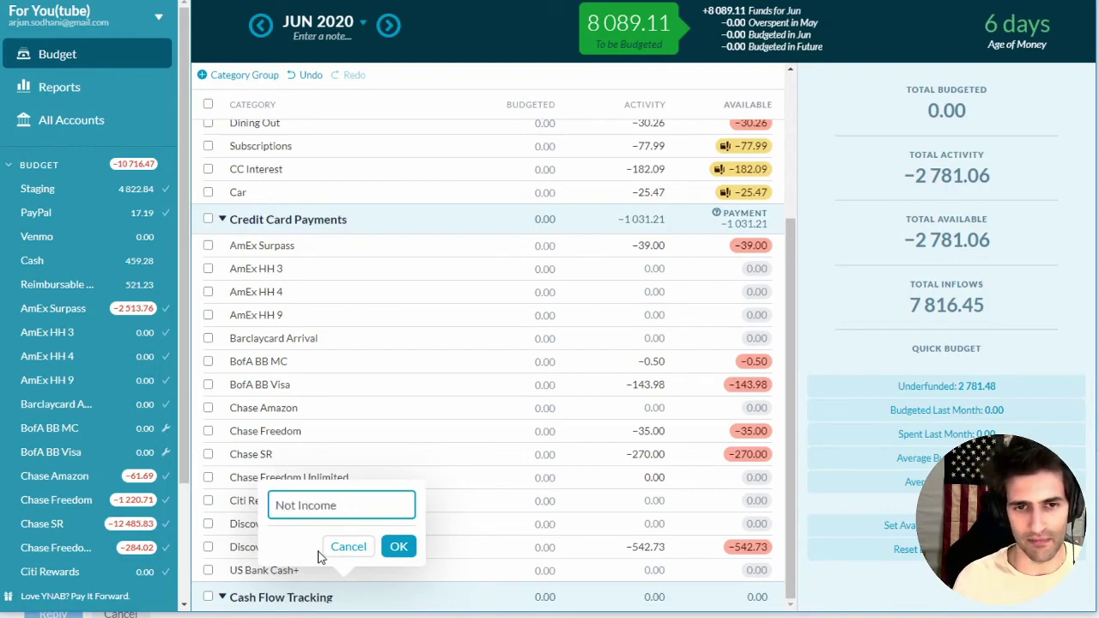
key("ctrl+a")
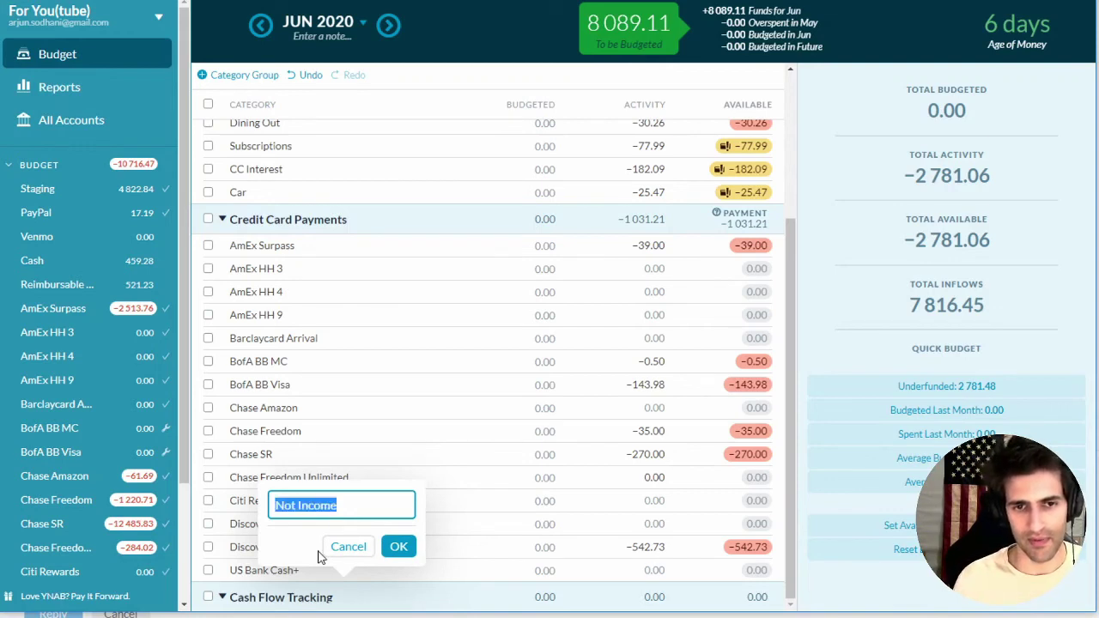
type("Cash Inf")
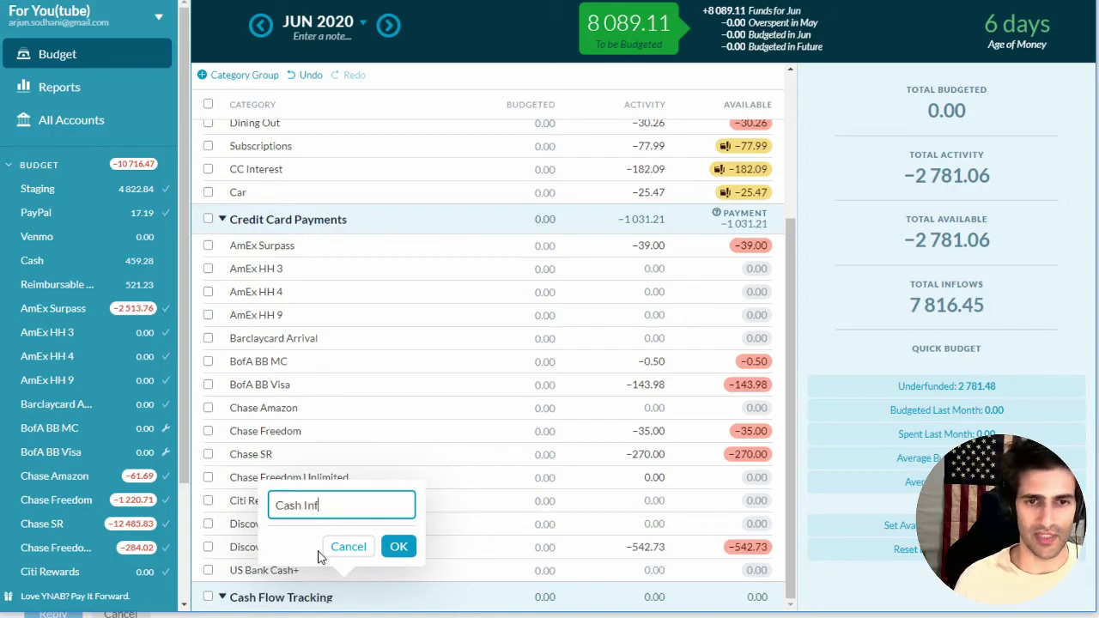
type("lows")
key("ctrl+a")
type("Cas")
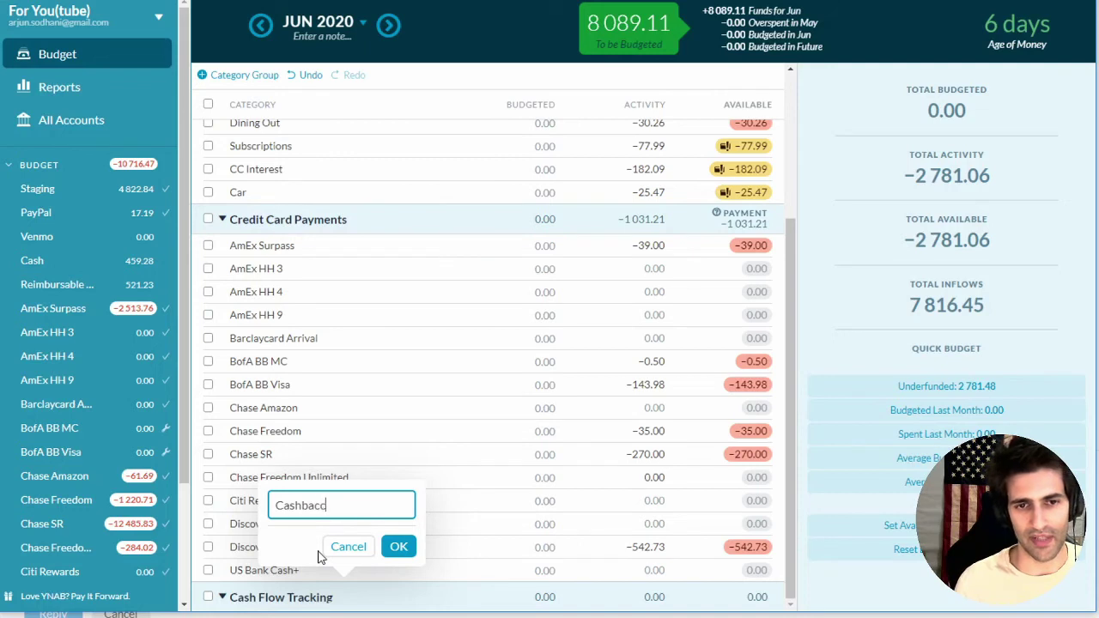
left_click(396, 547)
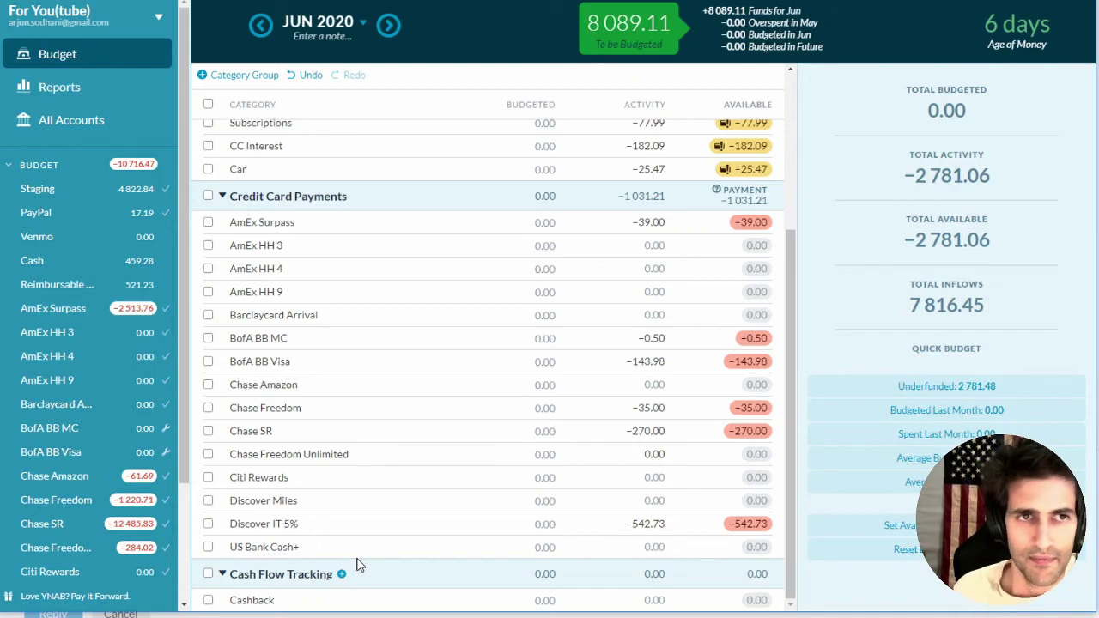
Categorize the 0.42 cashback bonus redemption in the Discover IT 5% account as Cash Flow Tracking: Cashback and save it.
mouse_move(179, 475)
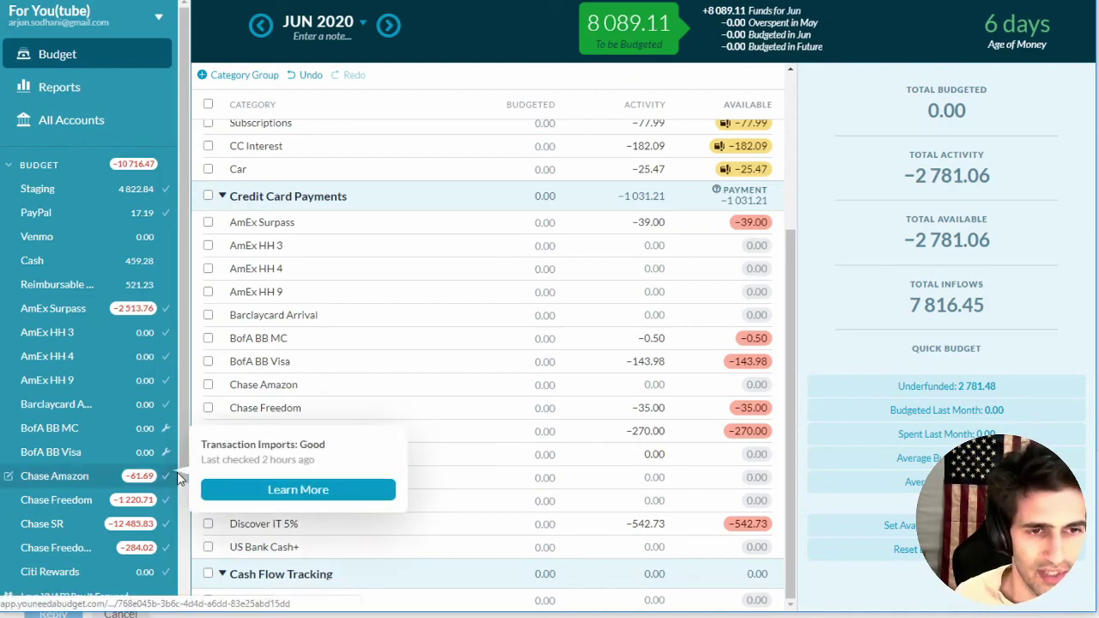
scroll(69, 429, "down", 3)
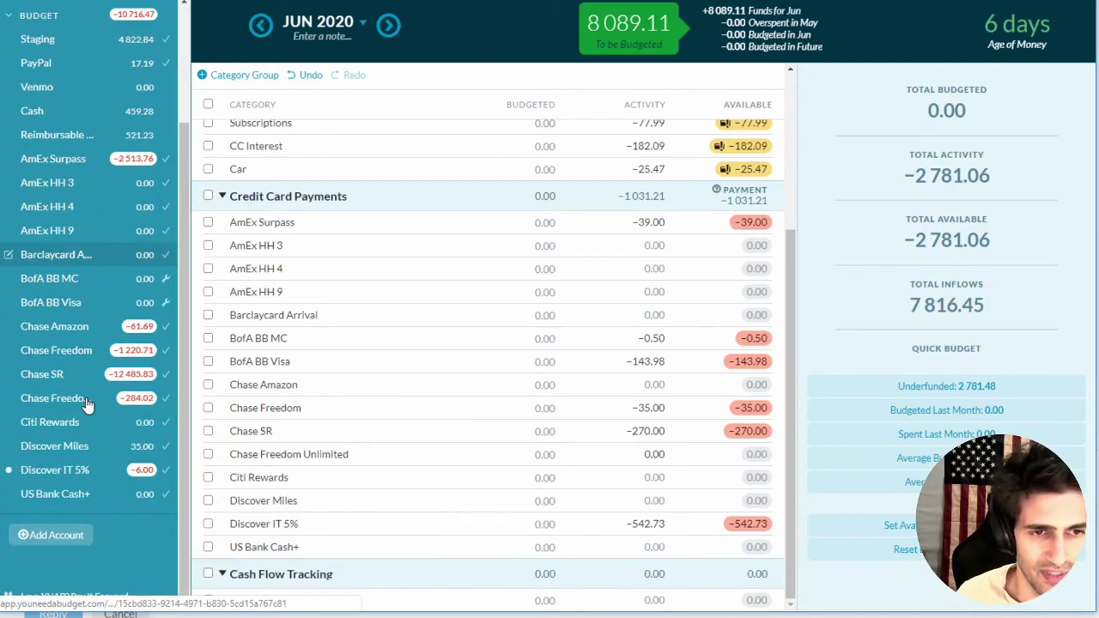
left_click(54, 470)
left_click(519, 158)
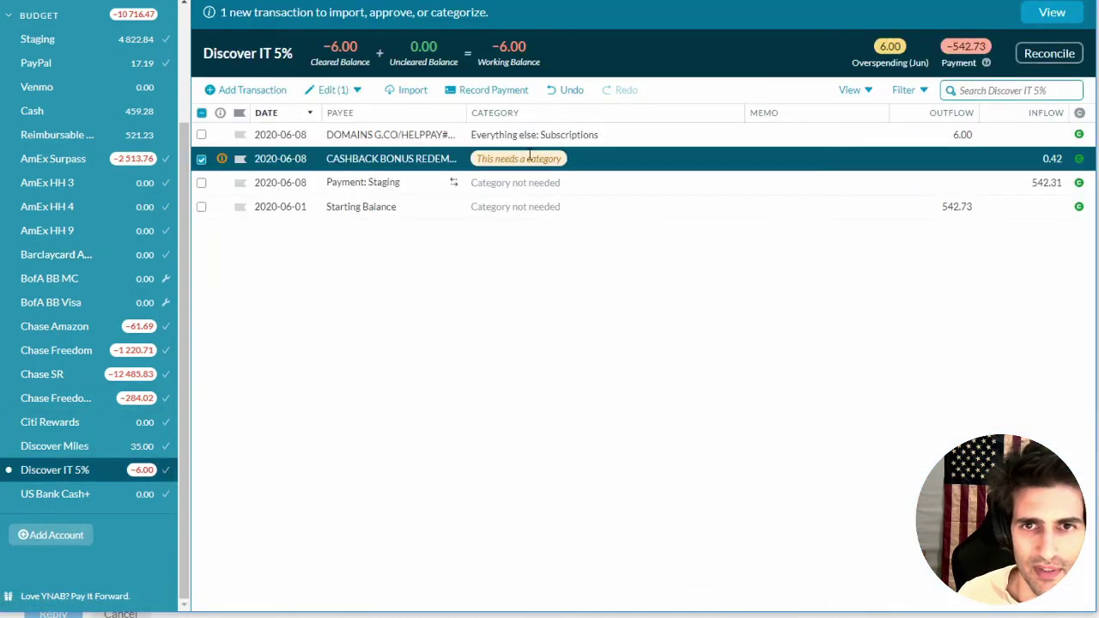
scroll(535, 283, "down", 5)
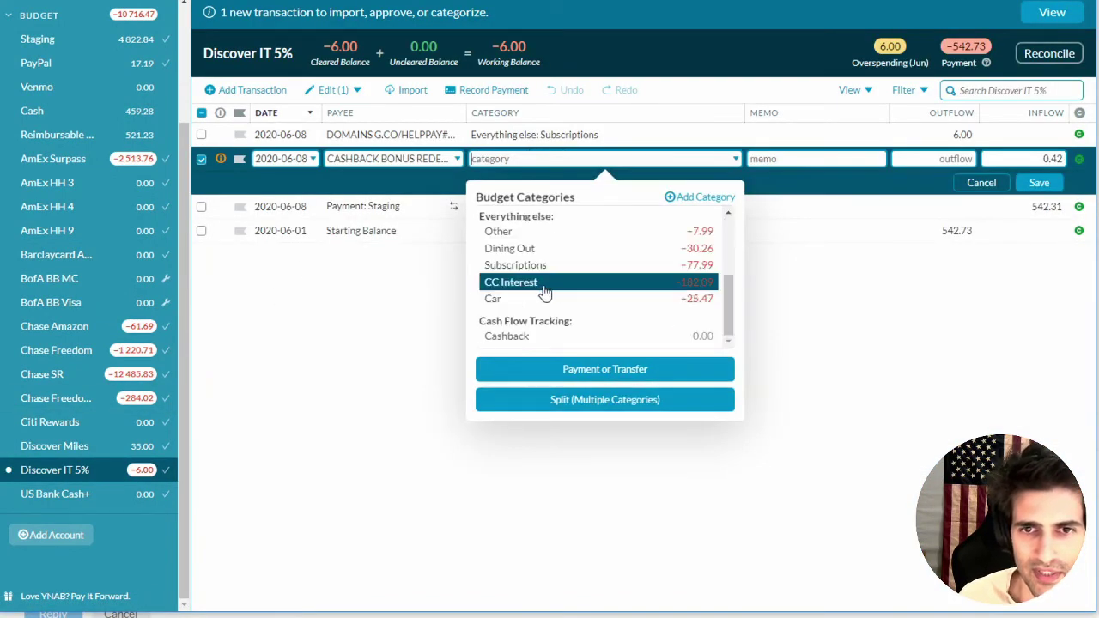
left_click(538, 340)
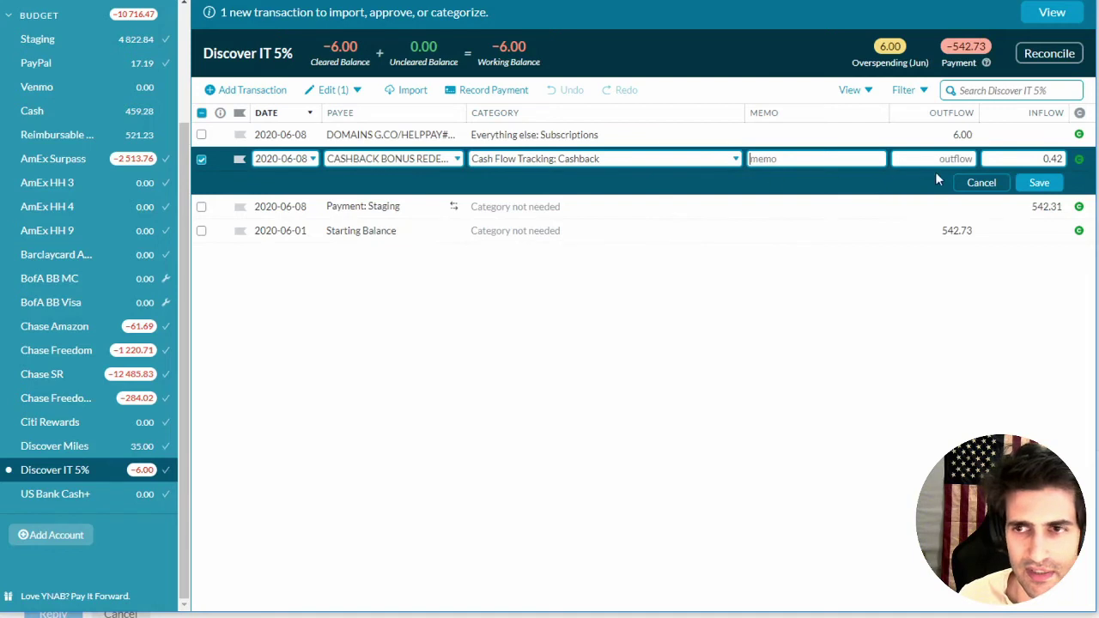
left_click(1041, 182)
Add the memo Cashback to the 0.42 cashback redemption, save it and deselect the transaction.
left_click(735, 127)
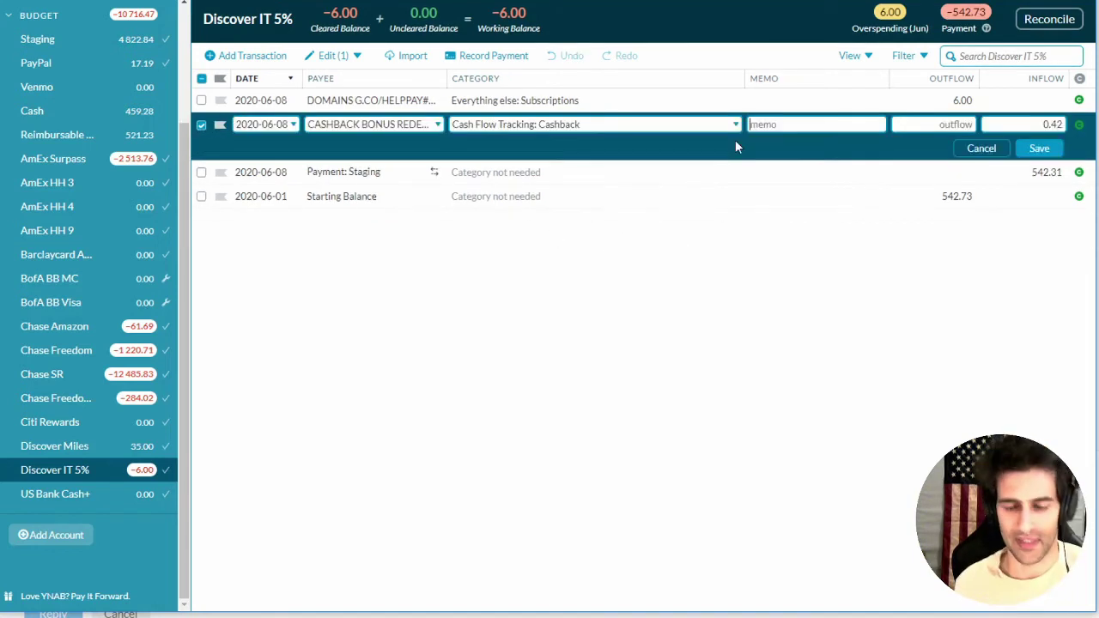
type("Cashback")
key("Return")
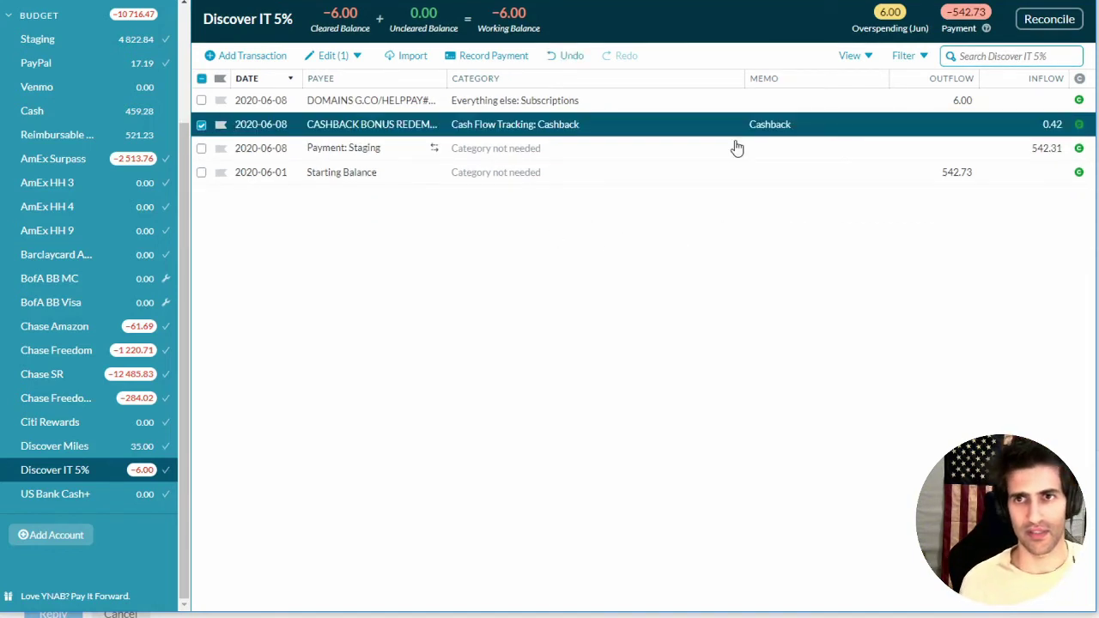
left_click(200, 125)
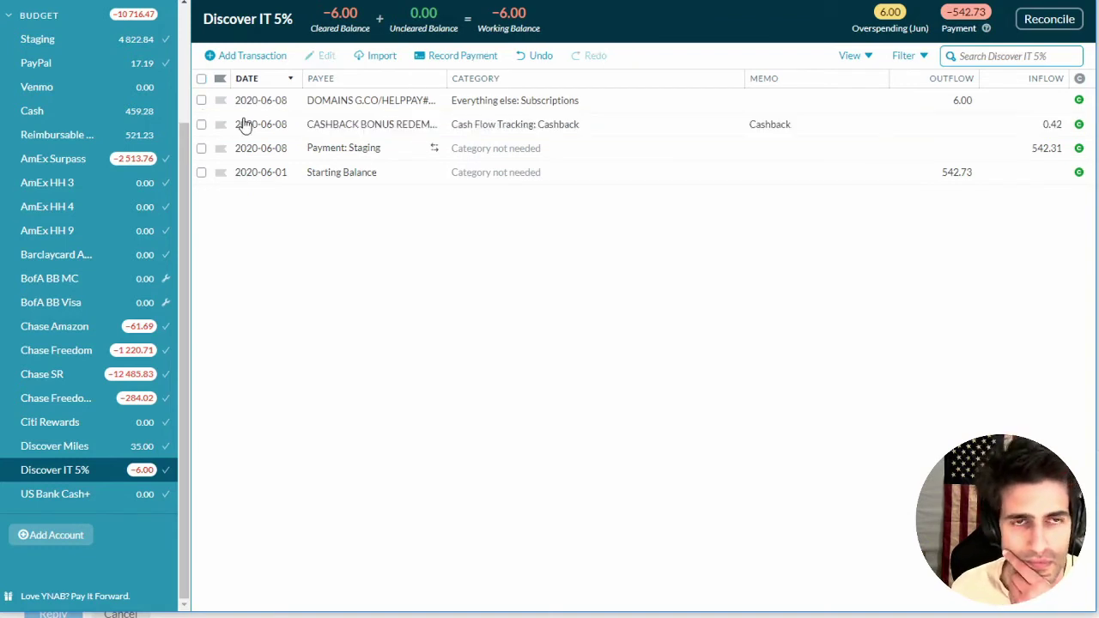
Exclude the Cash Flow Tracking group and its Cashback category from the June 2020 Income v Expense report.
scroll(86, 238, "up", 2)
left_click(73, 87)
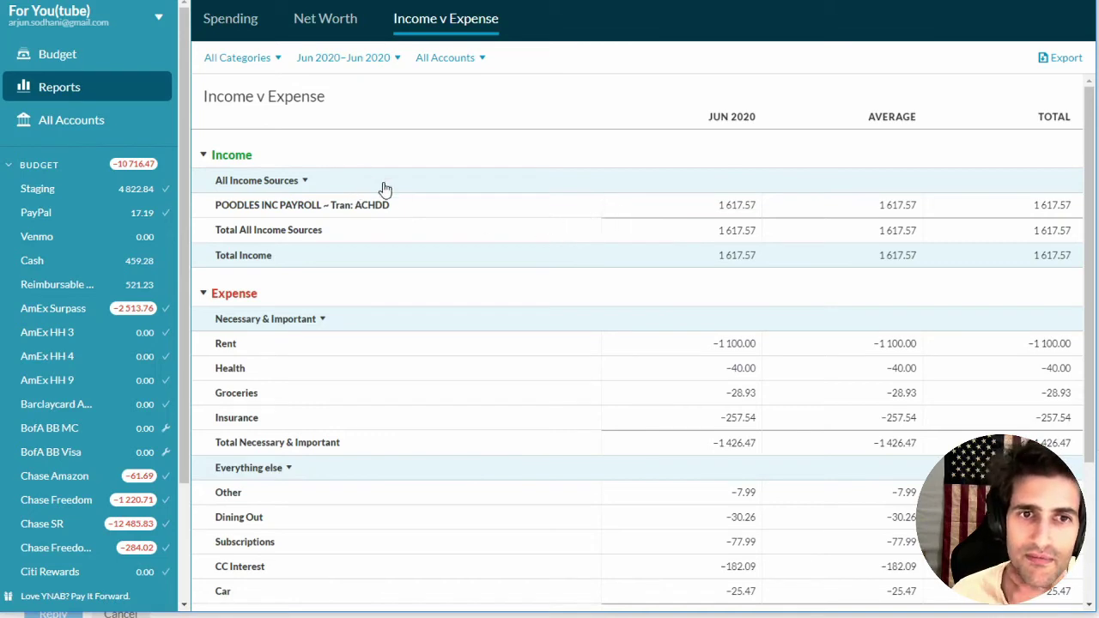
scroll(384, 189, "down", 3)
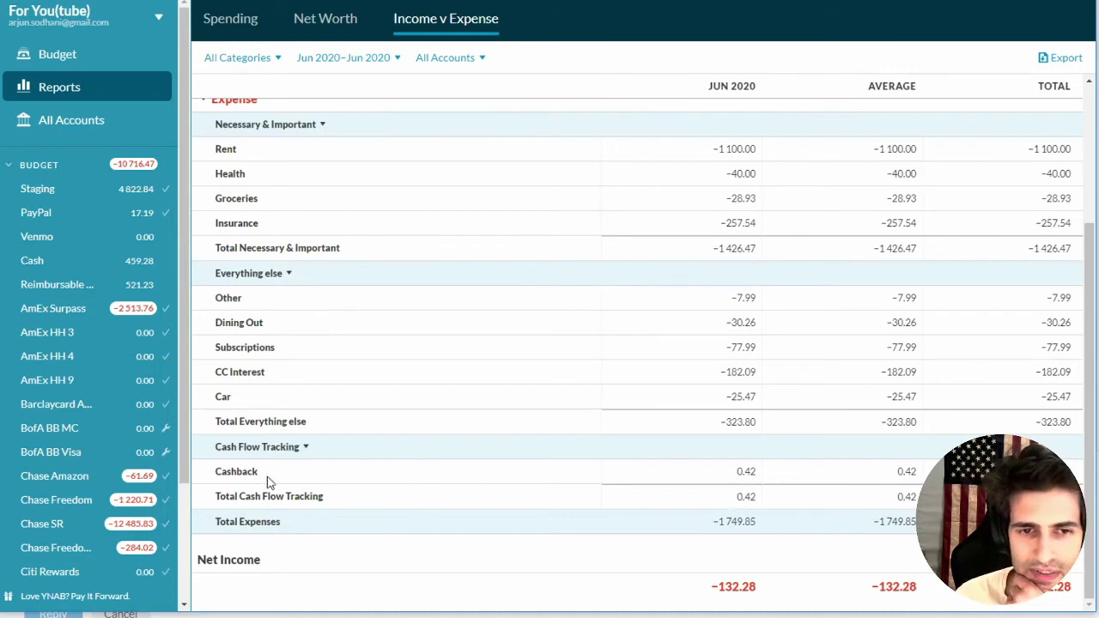
left_click(248, 62)
scroll(257, 295, "down", 5)
left_click(170, 262)
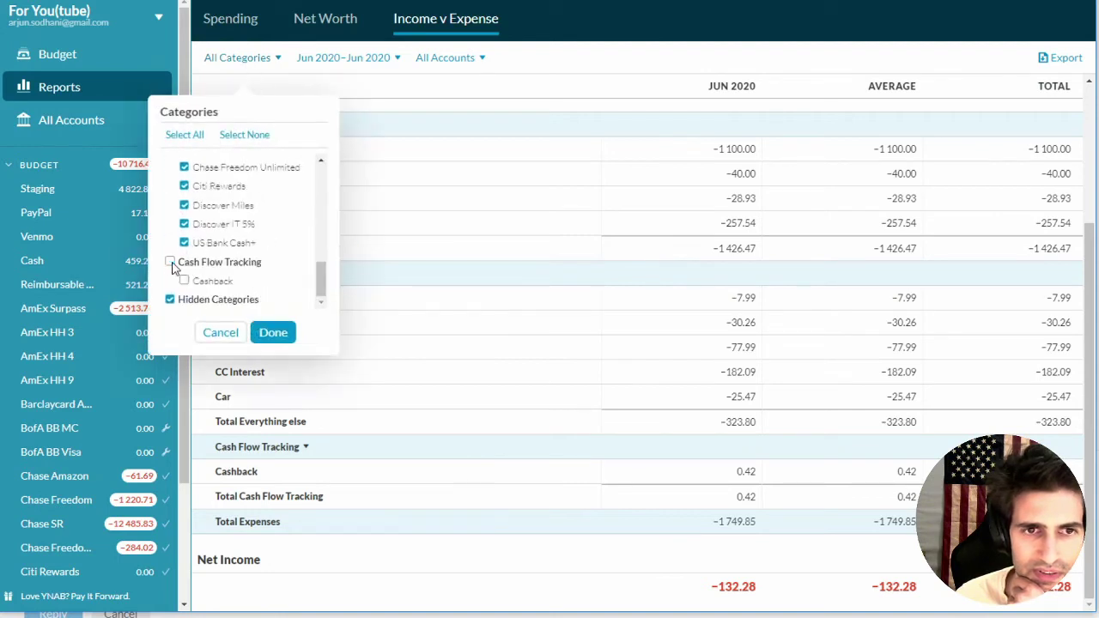
left_click(272, 332)
Check the report's category filter and examine the income, expense and net income totals for June 2020.
left_click(257, 56)
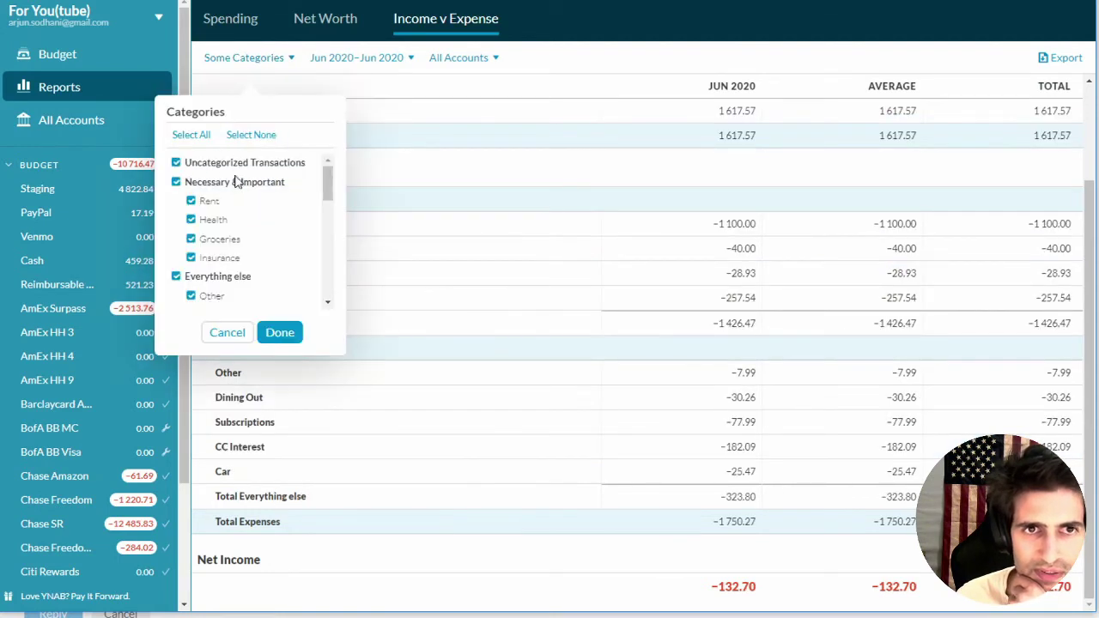
left_click(245, 62)
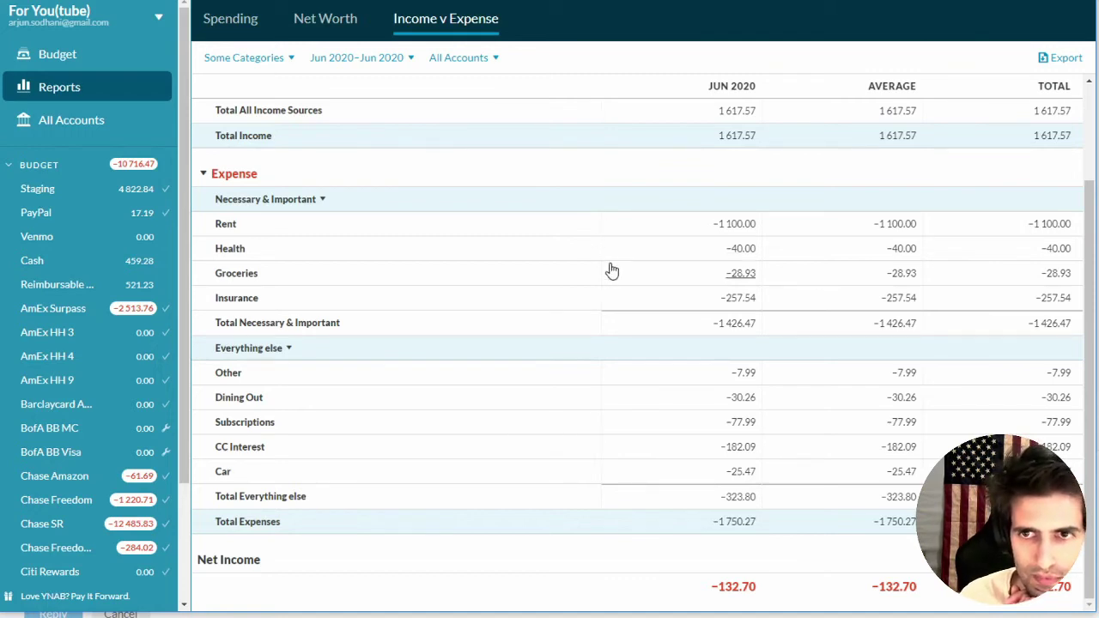
scroll(601, 275, "up", 2)
scroll(583, 257, "down", 2)
scroll(550, 249, "up", 1)
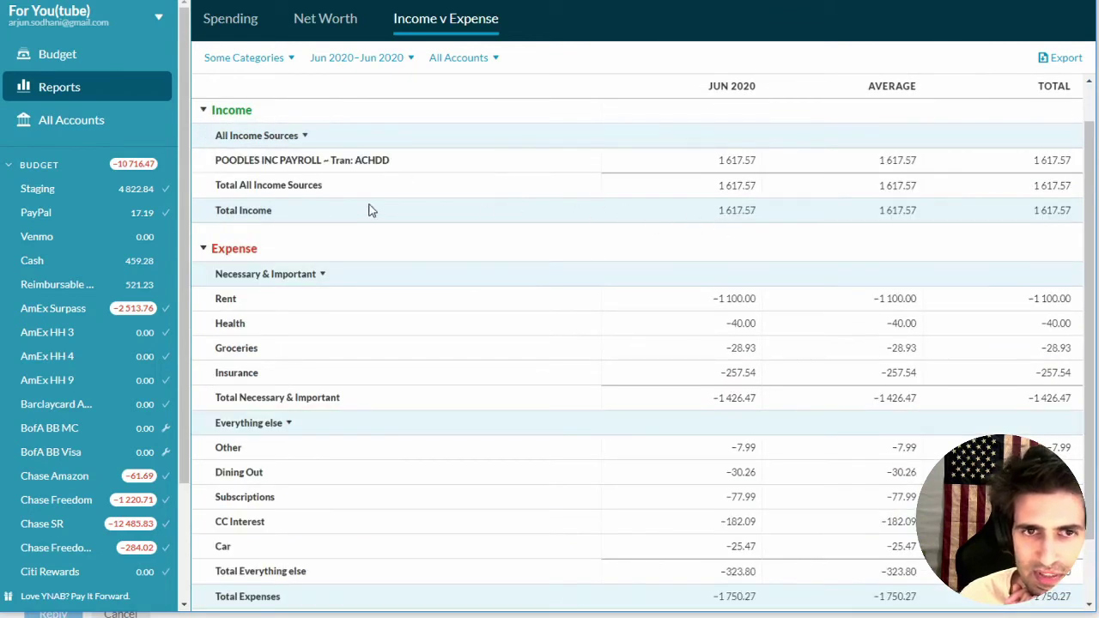
scroll(273, 233, "down", 1)
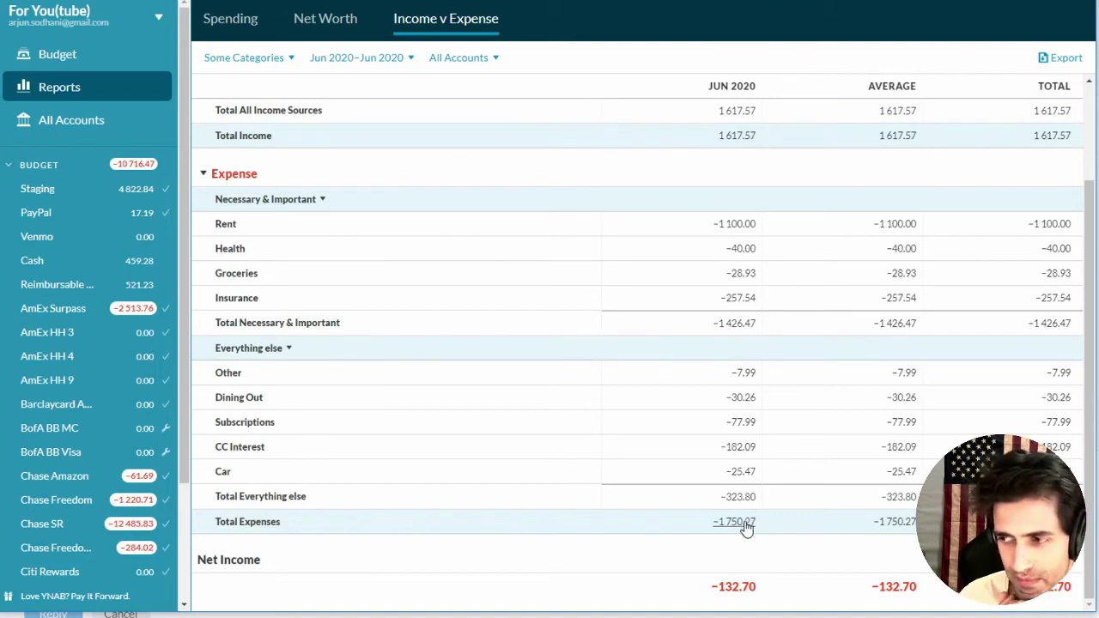
scroll(99, 73, "down", 2)
scroll(98, 283, "up", 2)
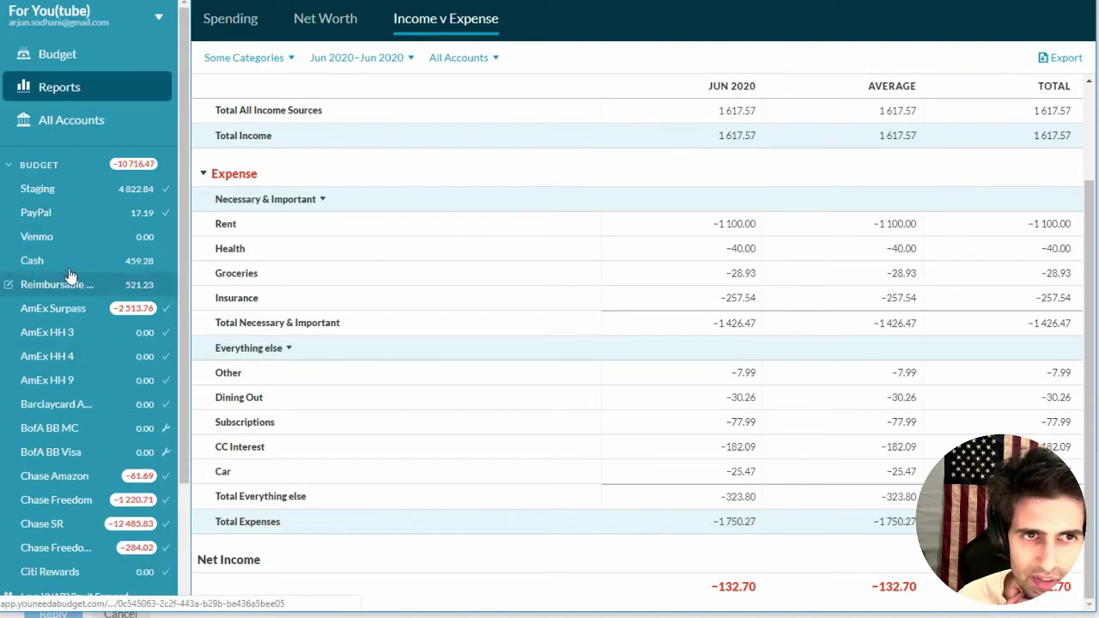
Return to the June 2020 budget and review the available balances of the spending categories.
left_click(67, 56)
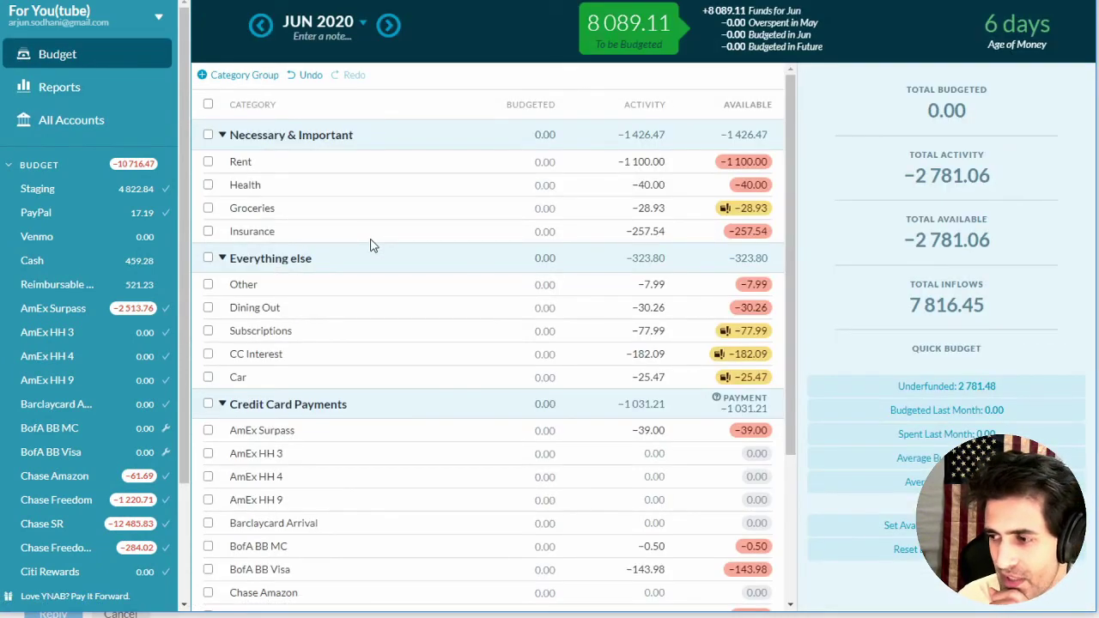
left_click(207, 163)
left_click(206, 163)
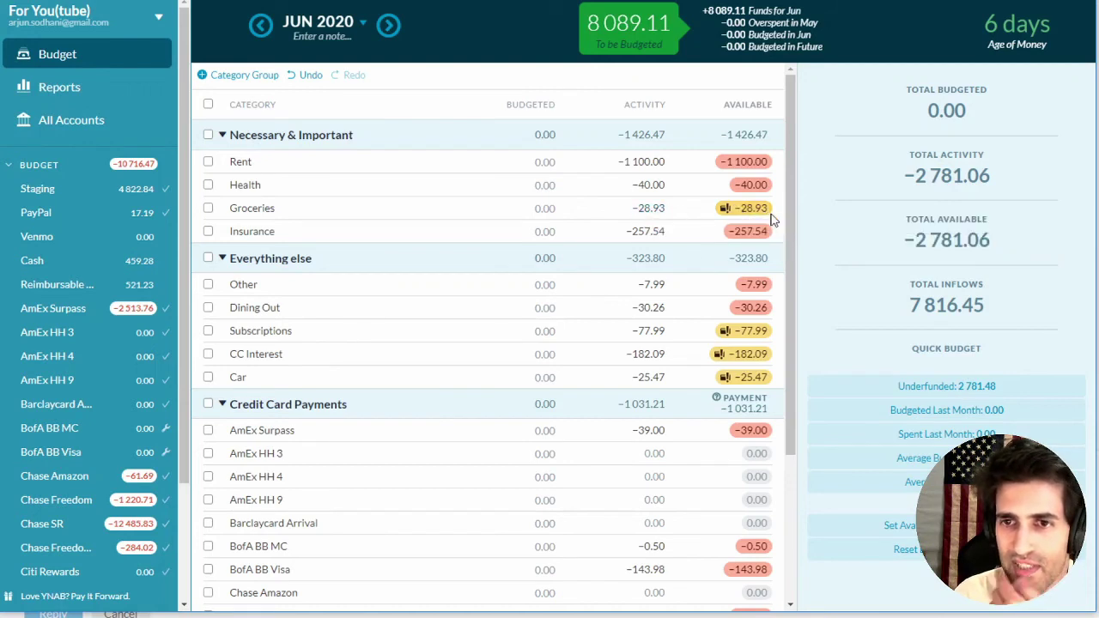
mouse_move(757, 210)
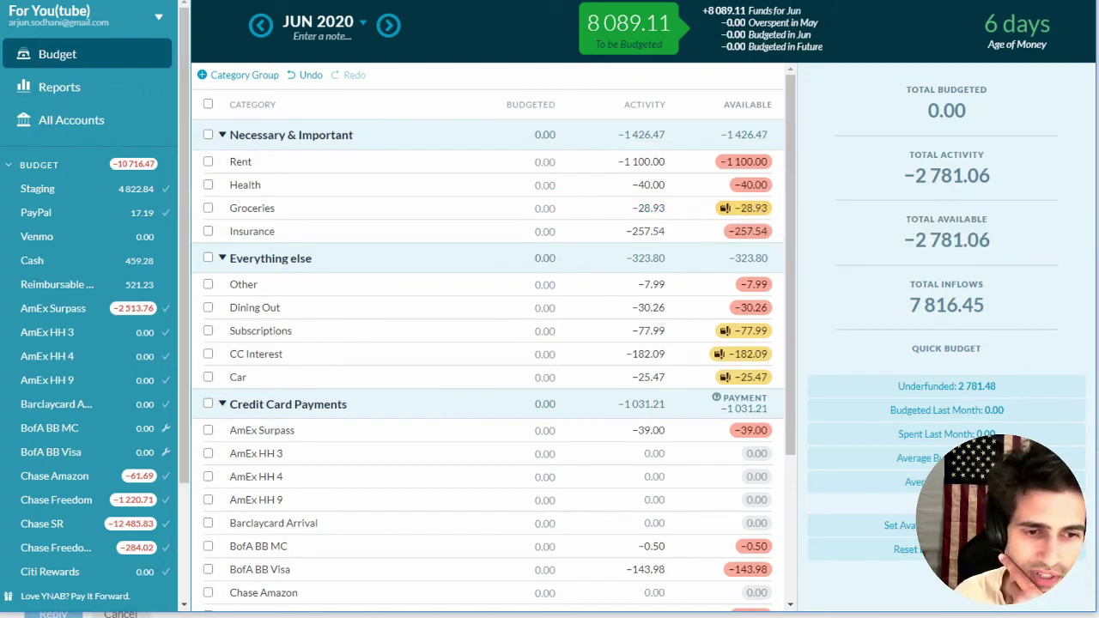